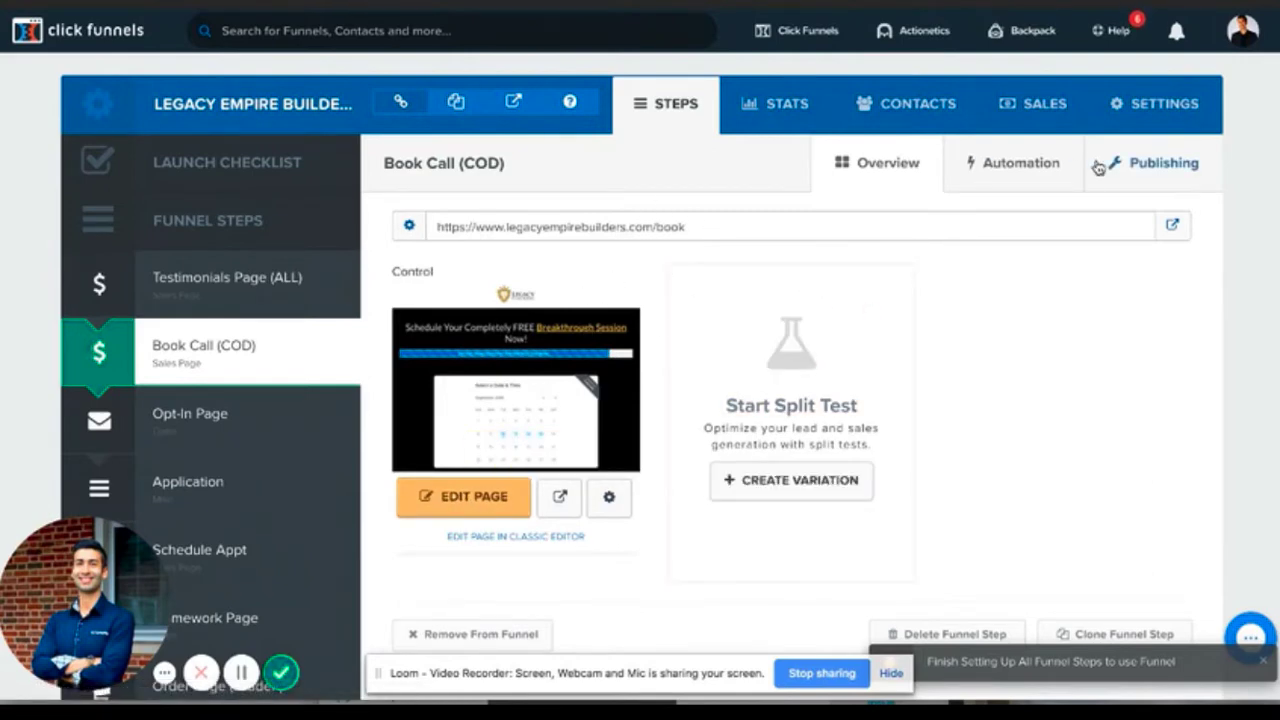
Open the published Book Call page in a new tab and look over the embedded calendar.
left_click(1173, 229)
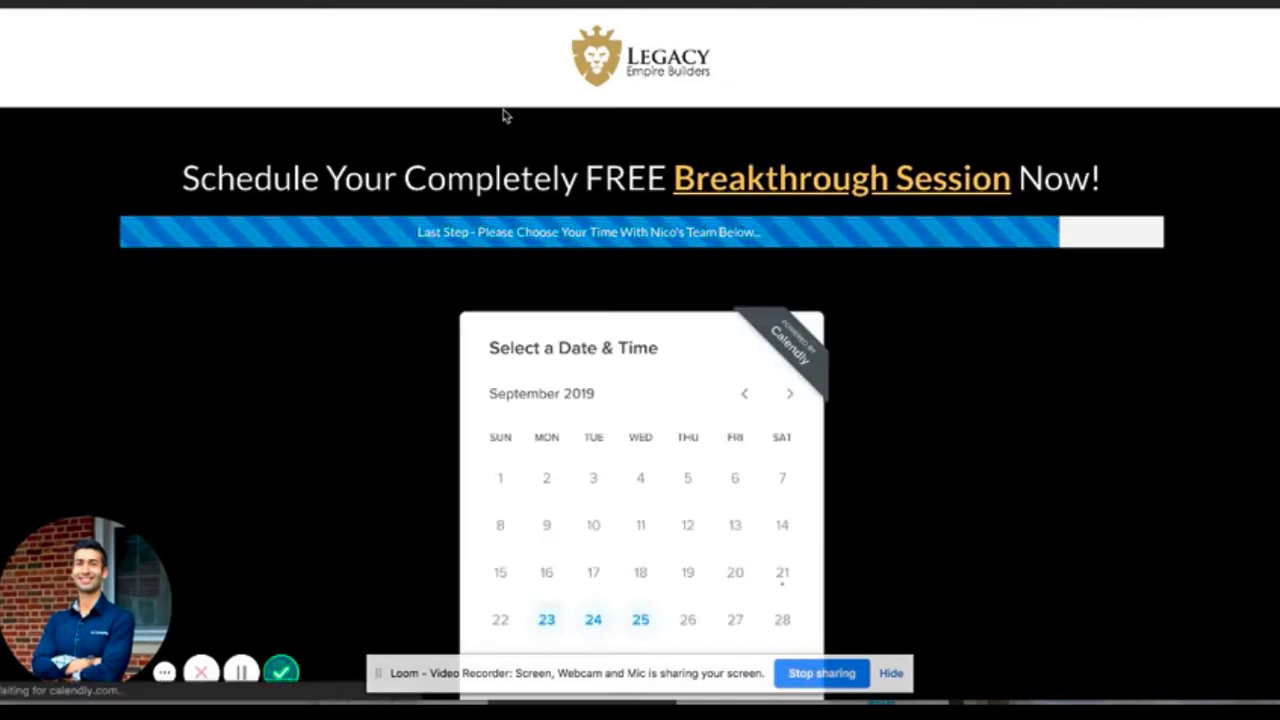
scroll(503, 116, "down", 3)
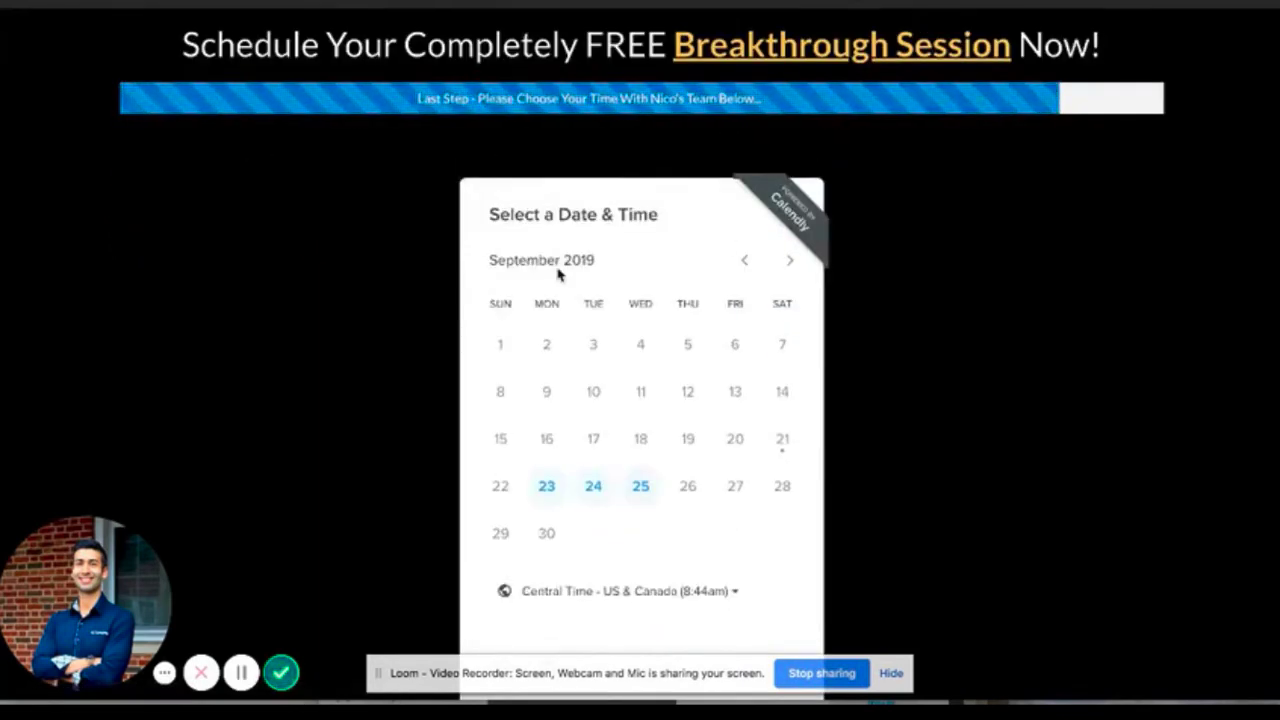
scroll(520, 275, "down", 2)
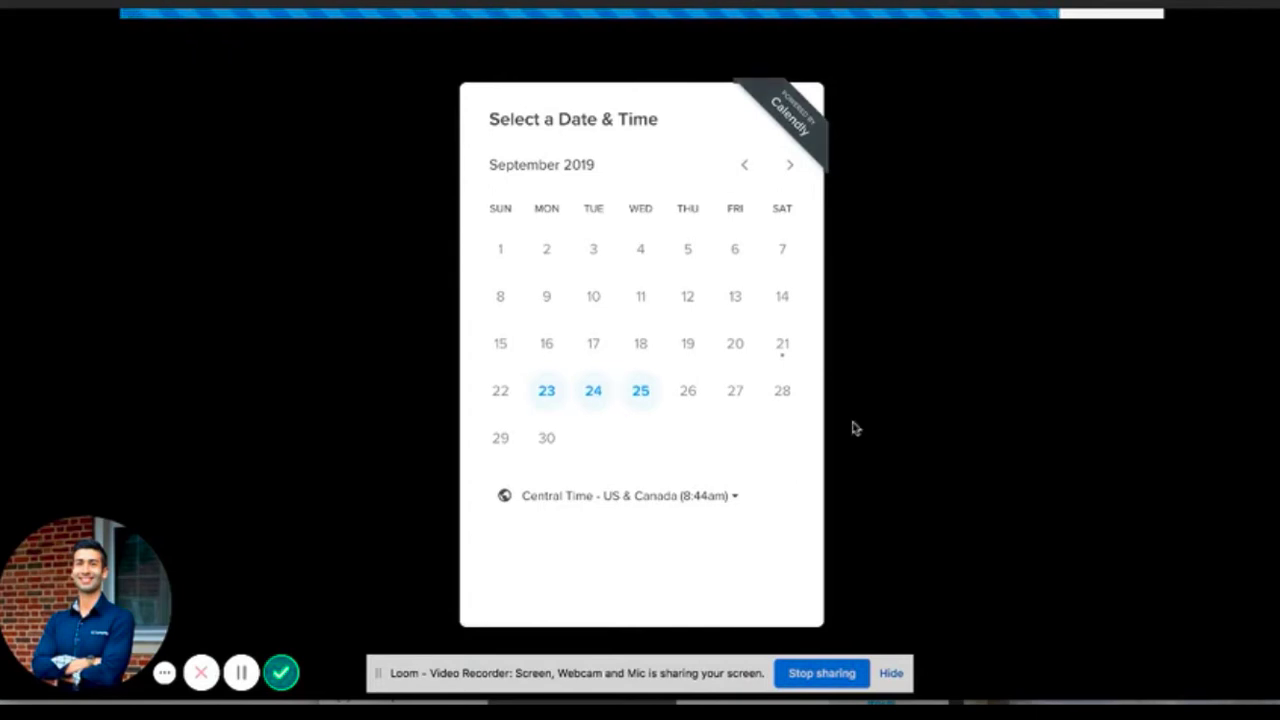
scroll(851, 426, "up", 5)
scroll(702, 380, "down", 3)
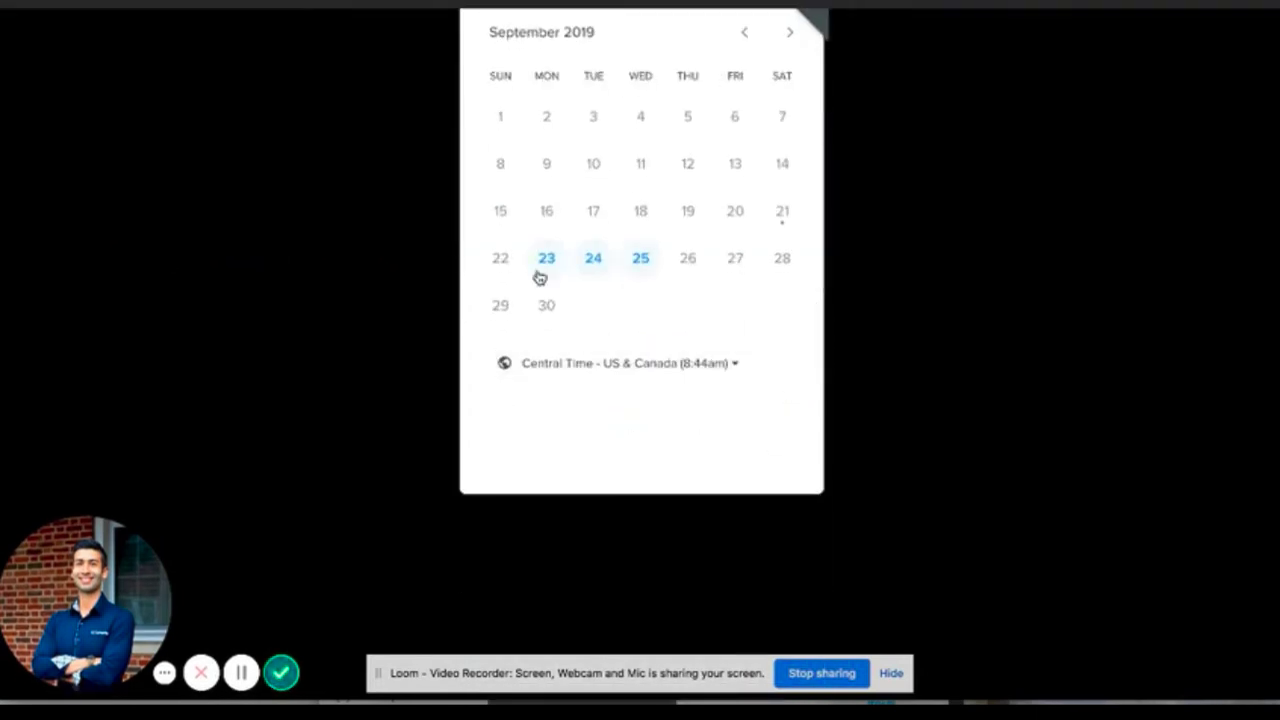
scroll(640, 280, "up", 2)
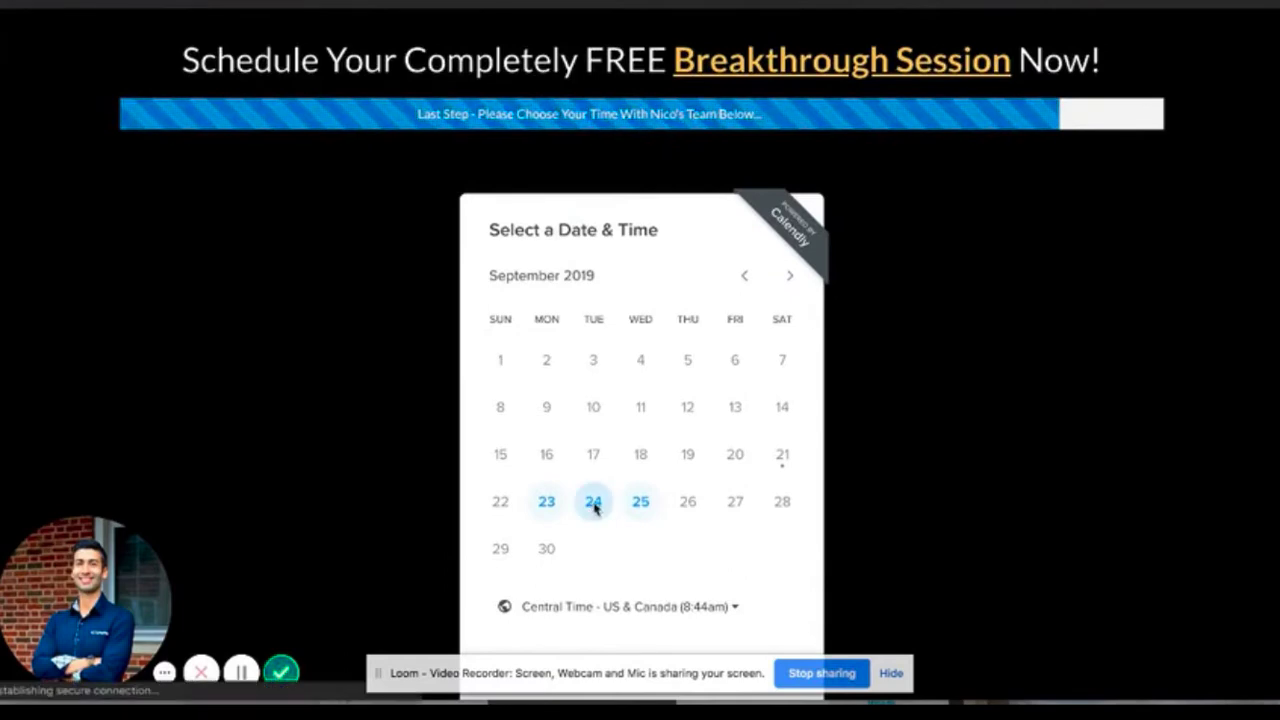
Pick Tuesday, September 24 and the 9:00am time slot in the Calendly calendar.
left_click(593, 503)
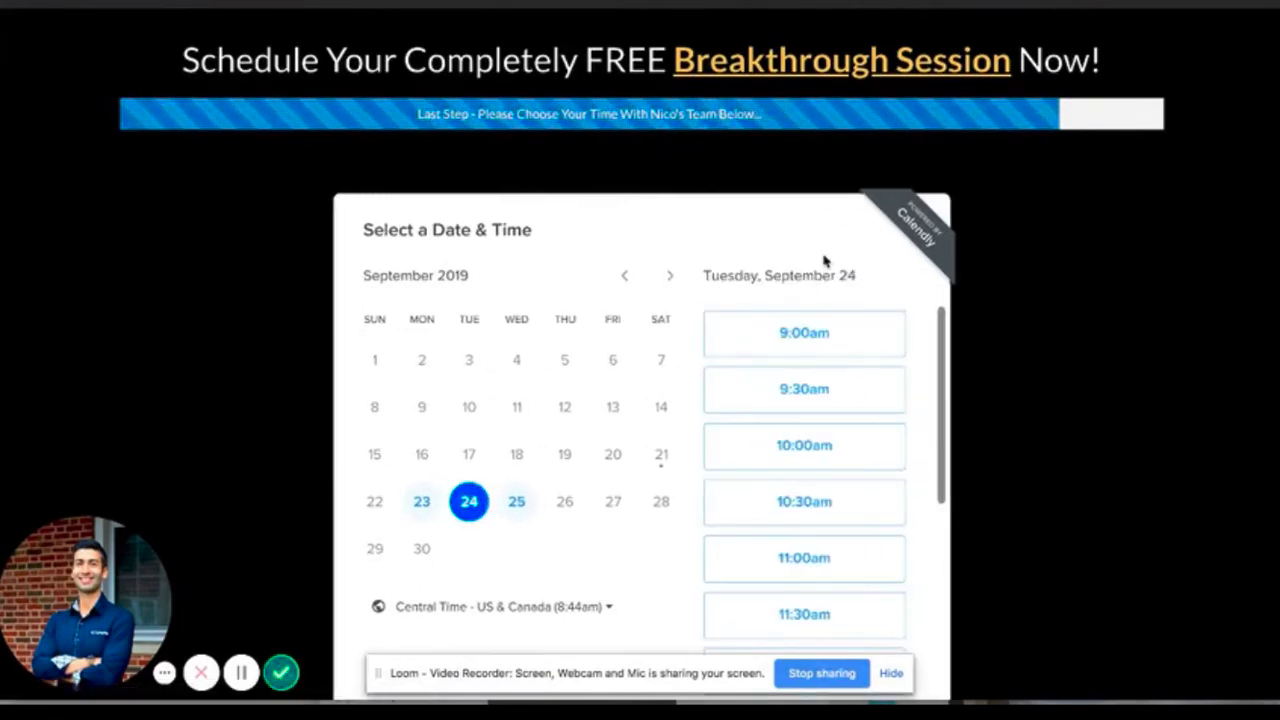
scroll(800, 403, "down", 2)
scroll(843, 380, "up", 2)
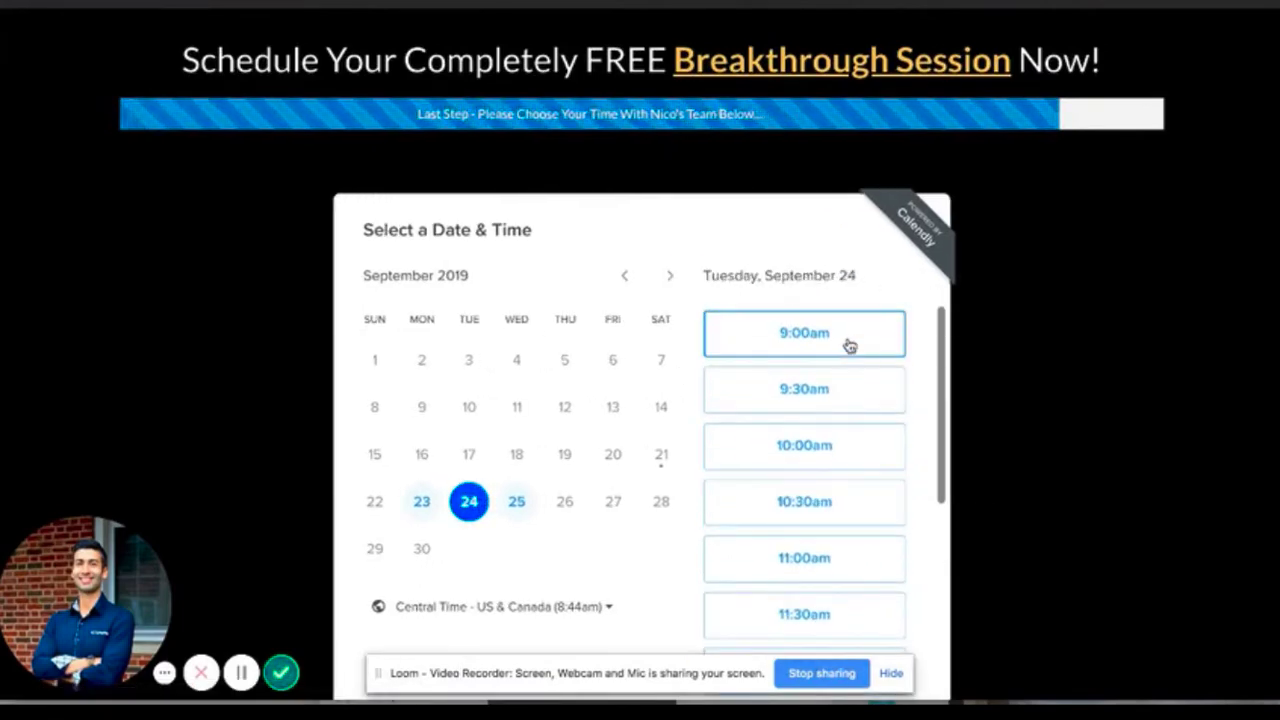
left_click(845, 345)
Confirm the 9:00am slot and review the questions on the Enter Details form.
left_click(890, 334)
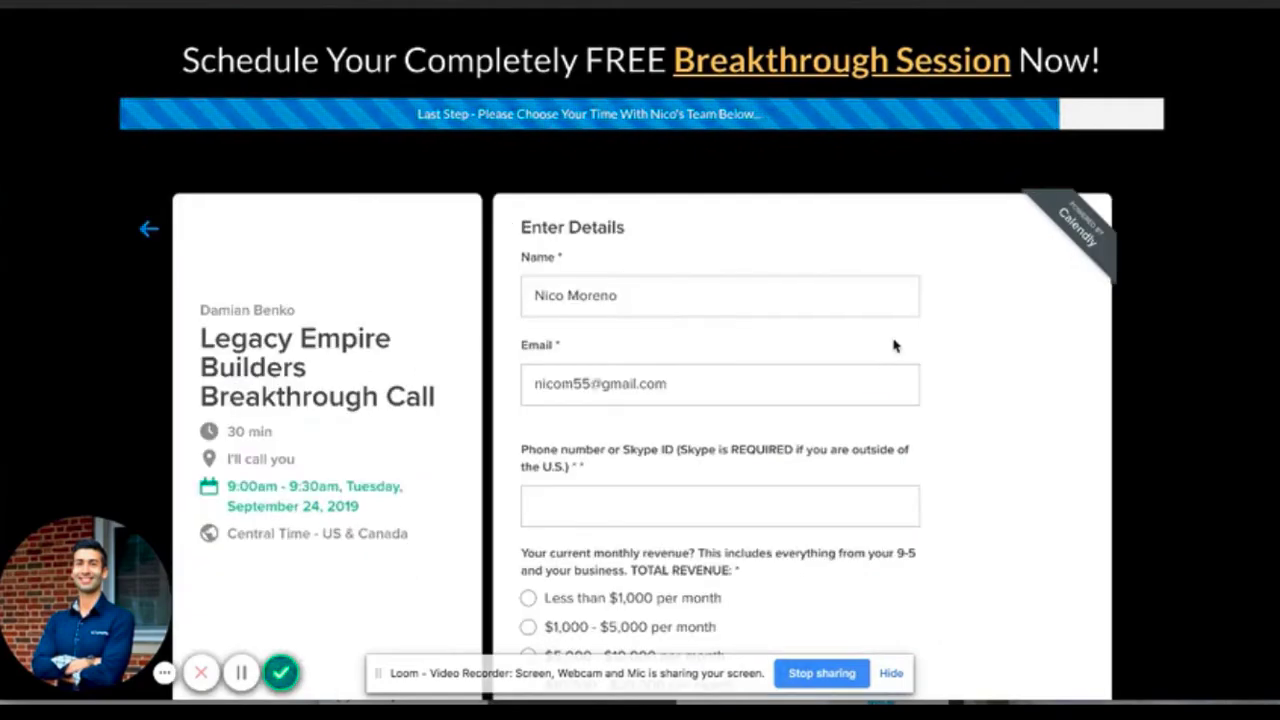
scroll(517, 272, "down", 1)
scroll(517, 272, "up", 1)
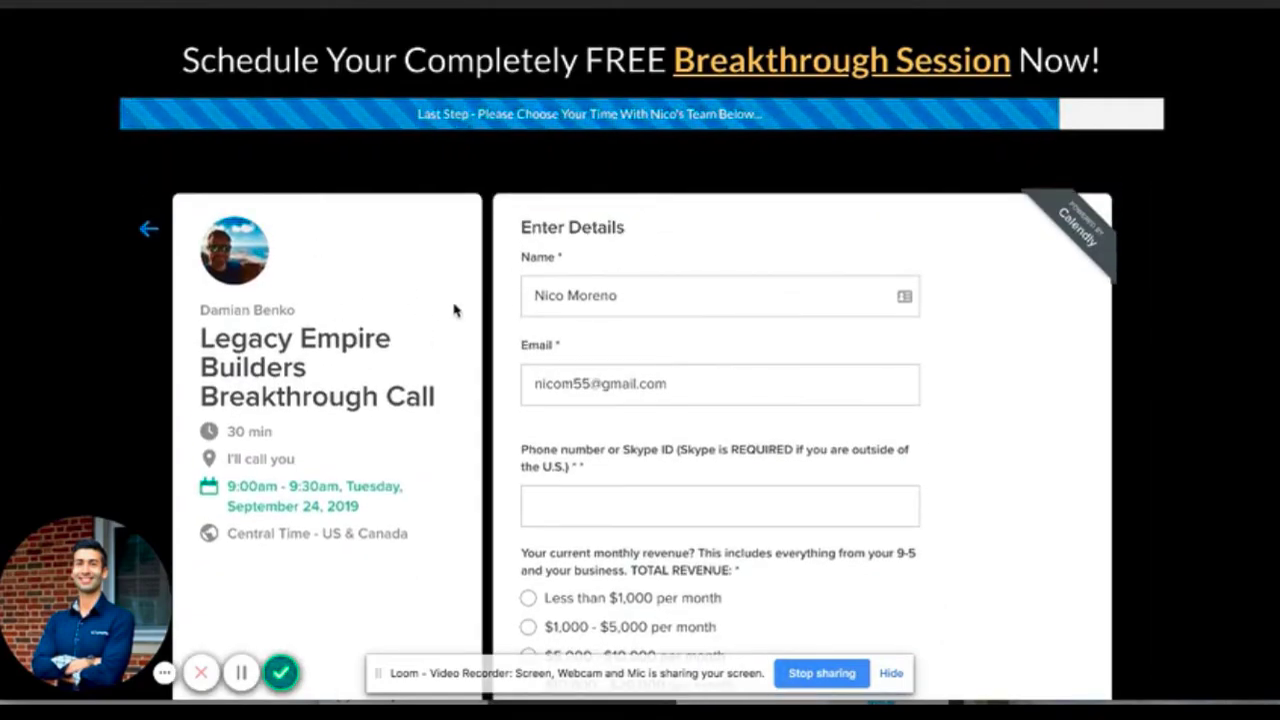
scroll(530, 328, "down", 2)
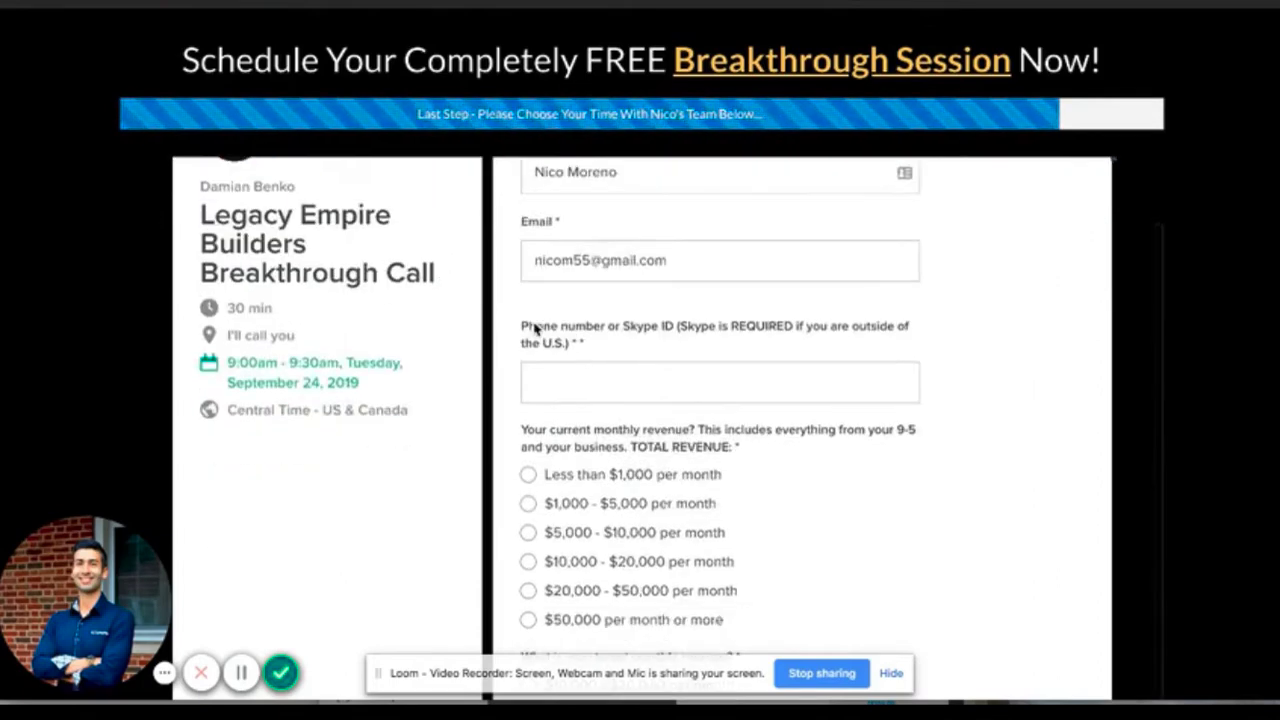
scroll(530, 328, "up", 2)
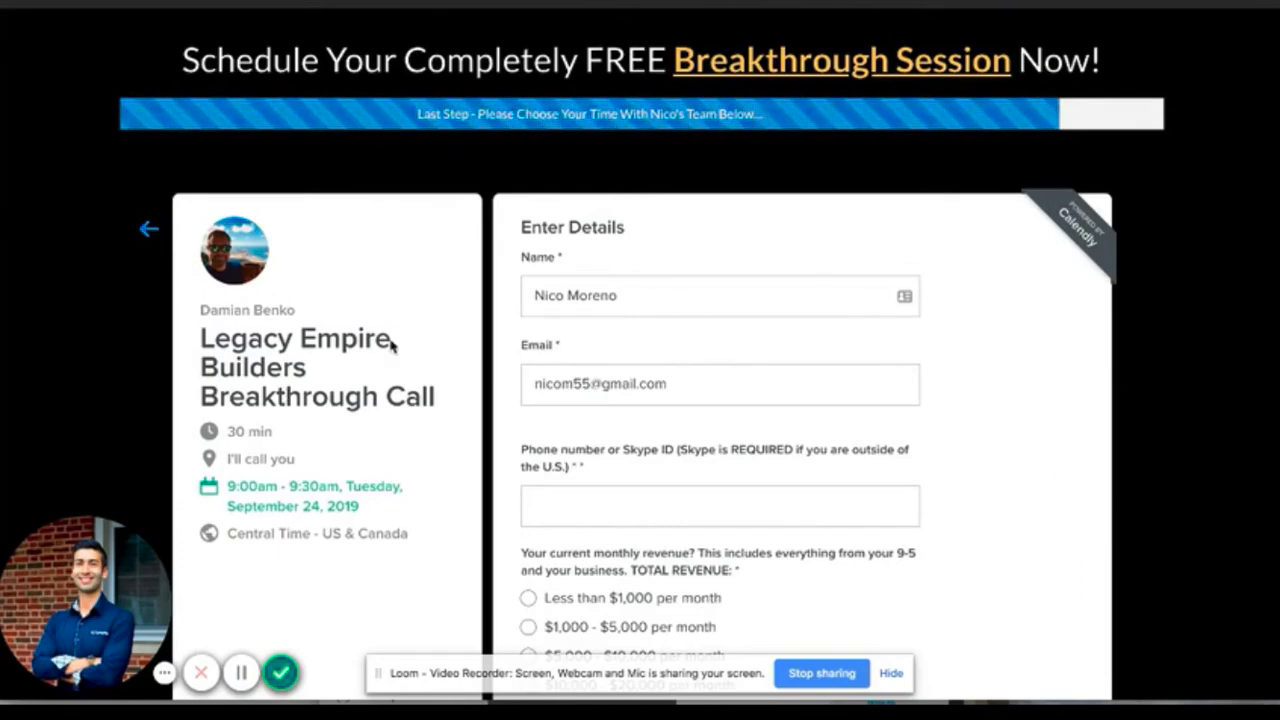
scroll(391, 344, "down", 2)
scroll(528, 348, "up", 2)
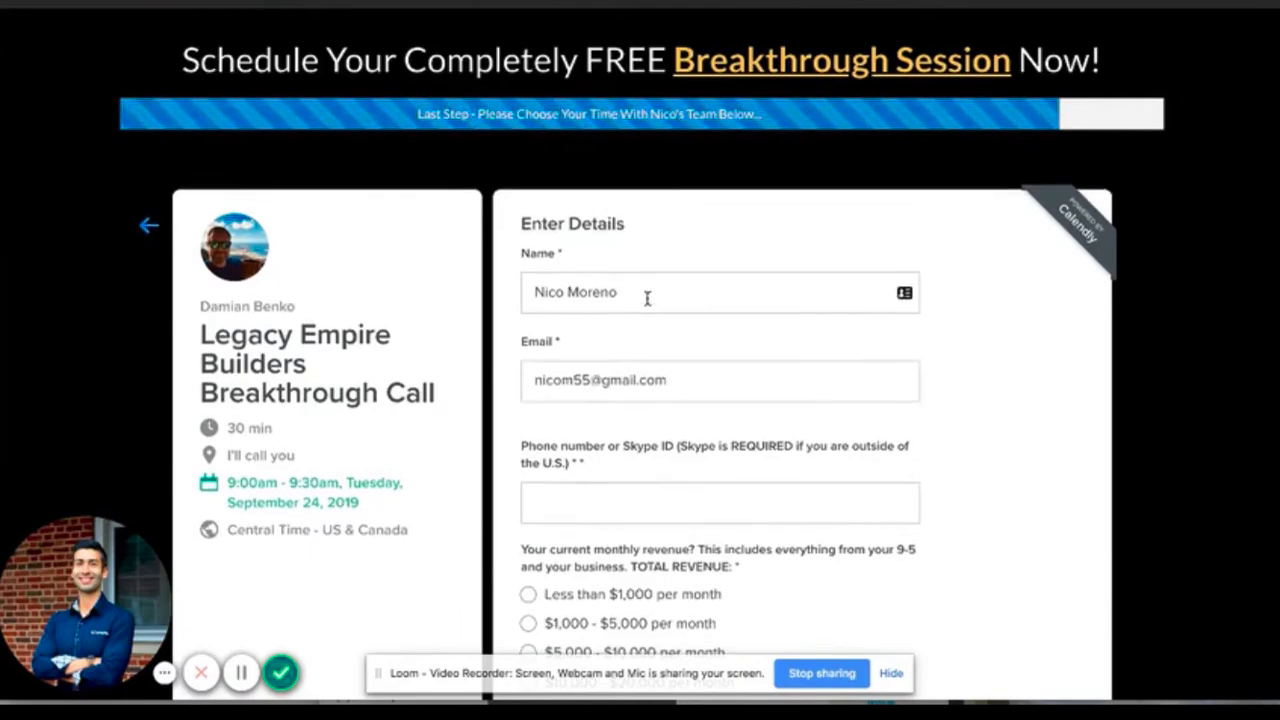
scroll(646, 295, "down", 1)
scroll(697, 291, "down", 12)
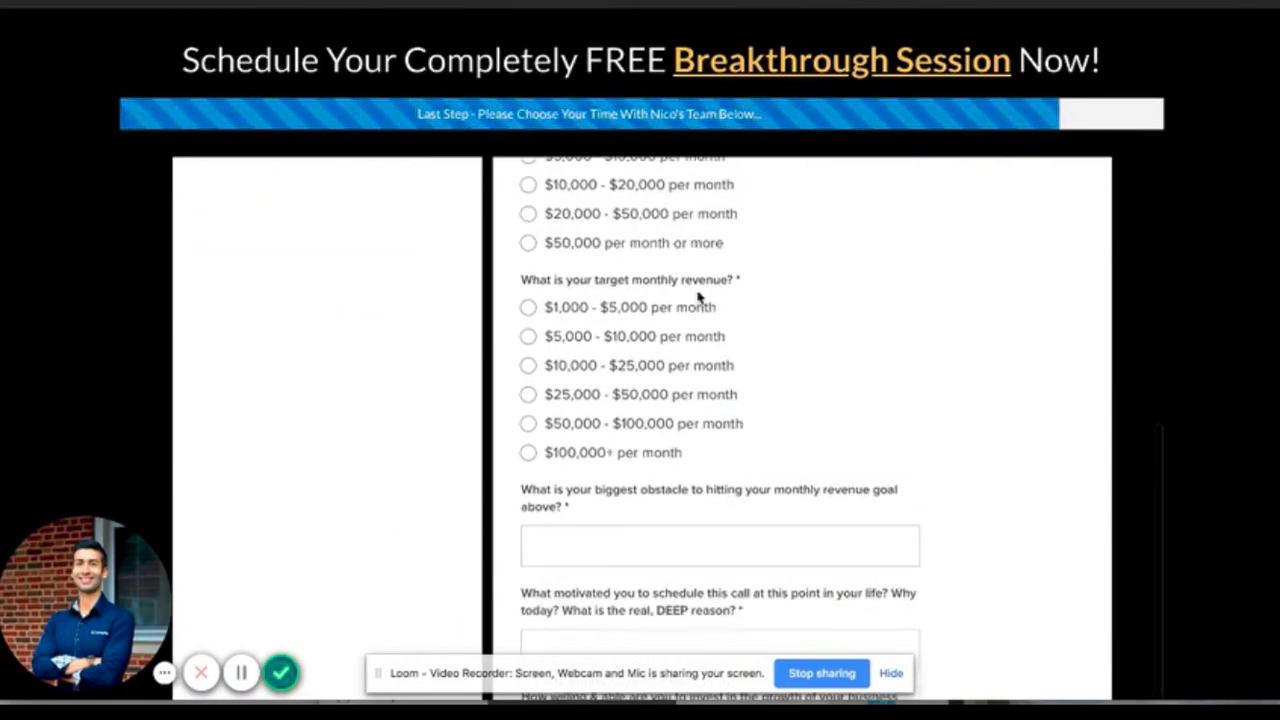
scroll(697, 291, "down", 1)
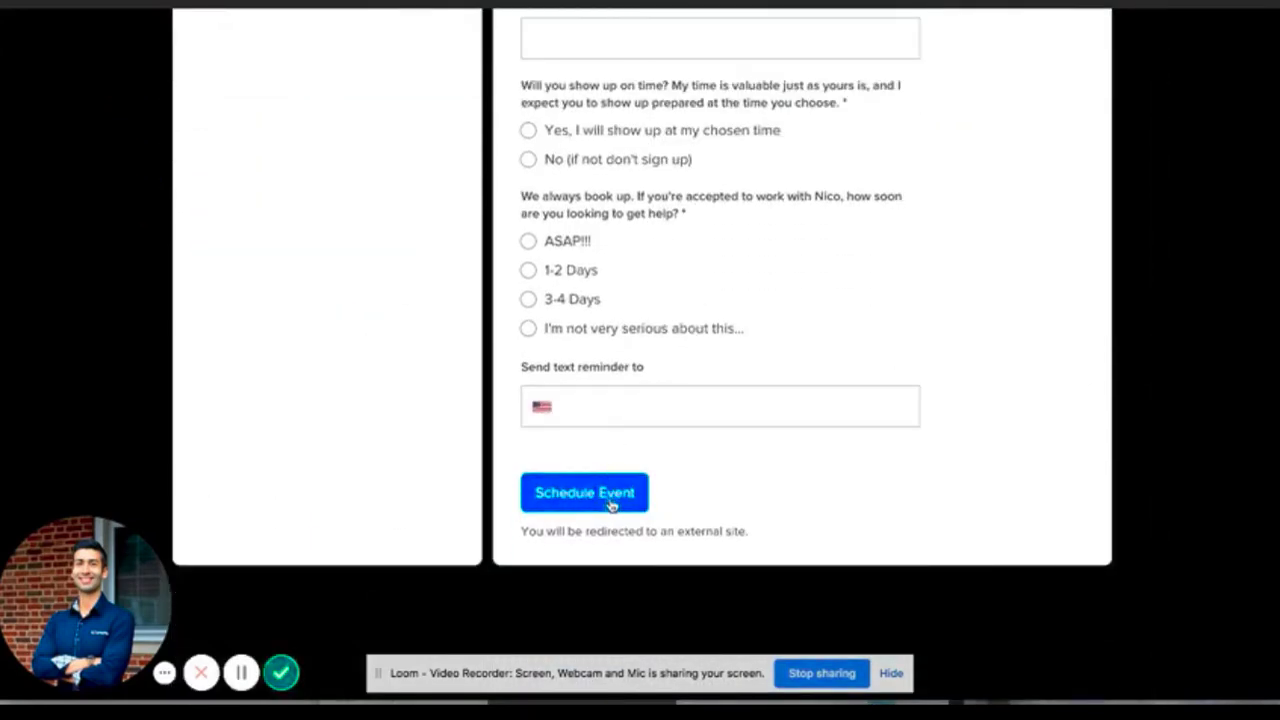
Try submitting the booking form twice, then recheck its fields.
left_click(578, 495)
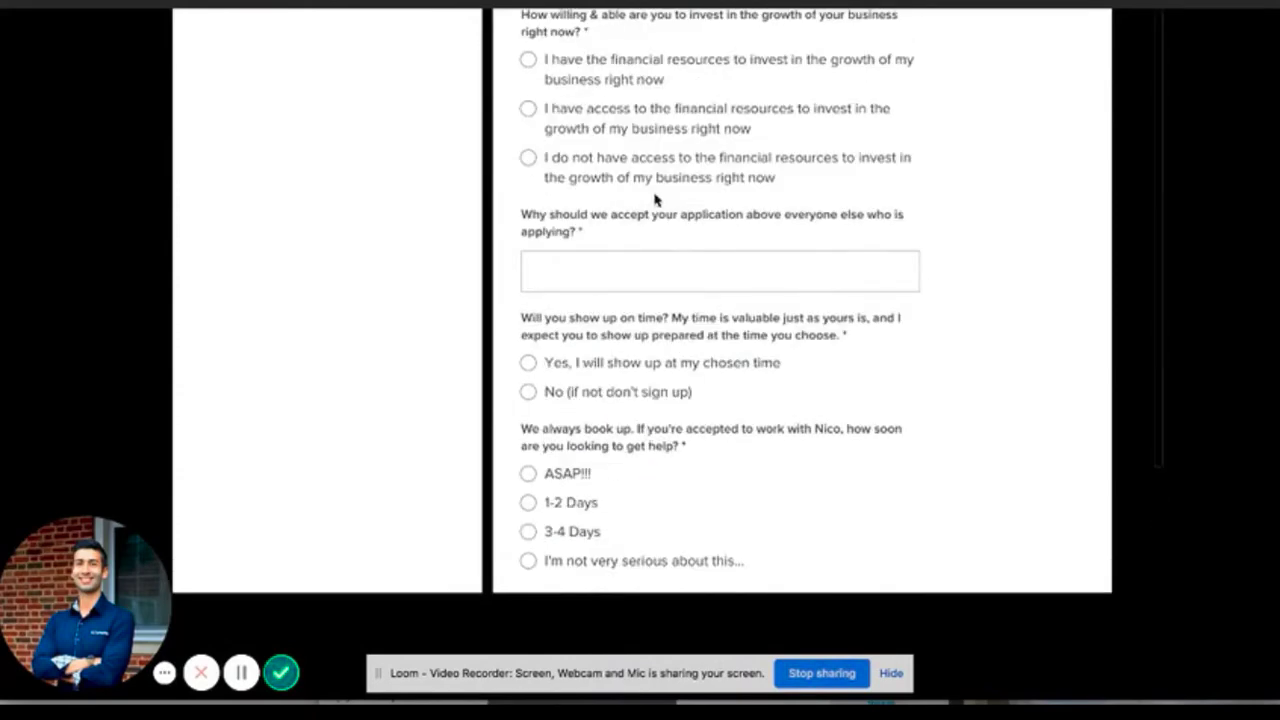
left_click(640, 265)
scroll(686, 270, "up", 3)
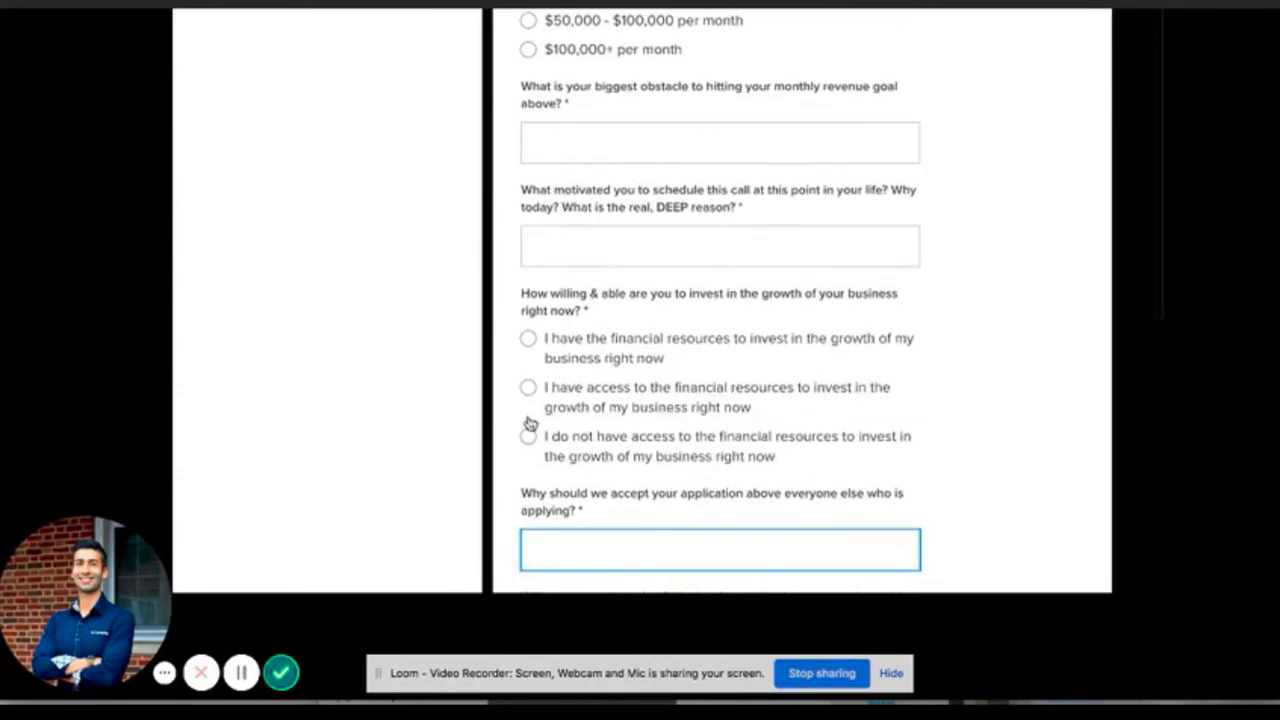
scroll(543, 366, "up", 6)
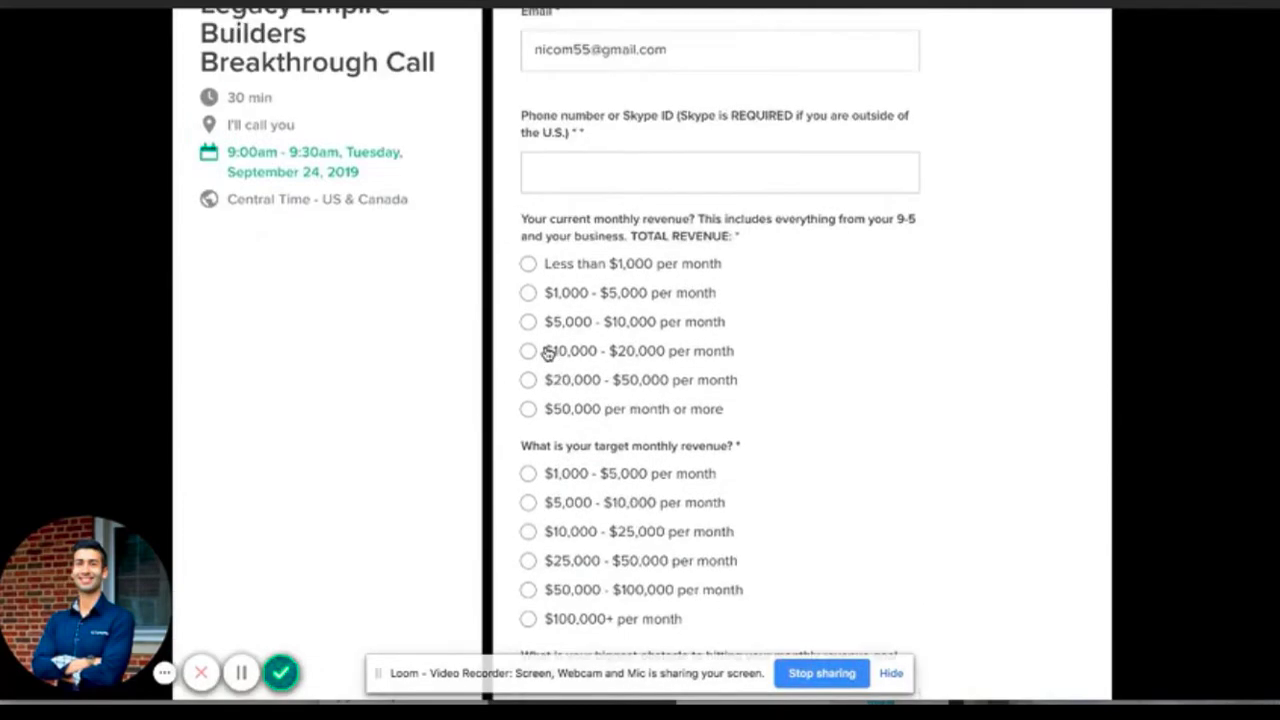
scroll(548, 353, "up", 4)
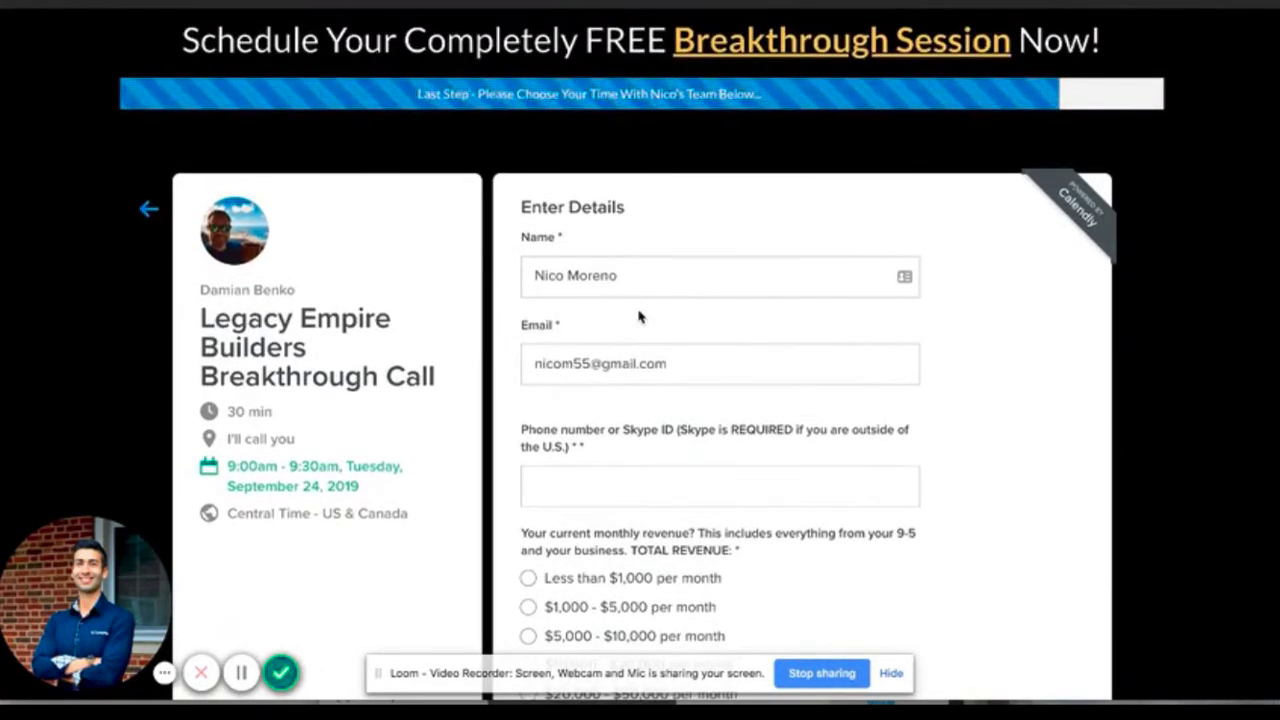
scroll(636, 340, "down", 4)
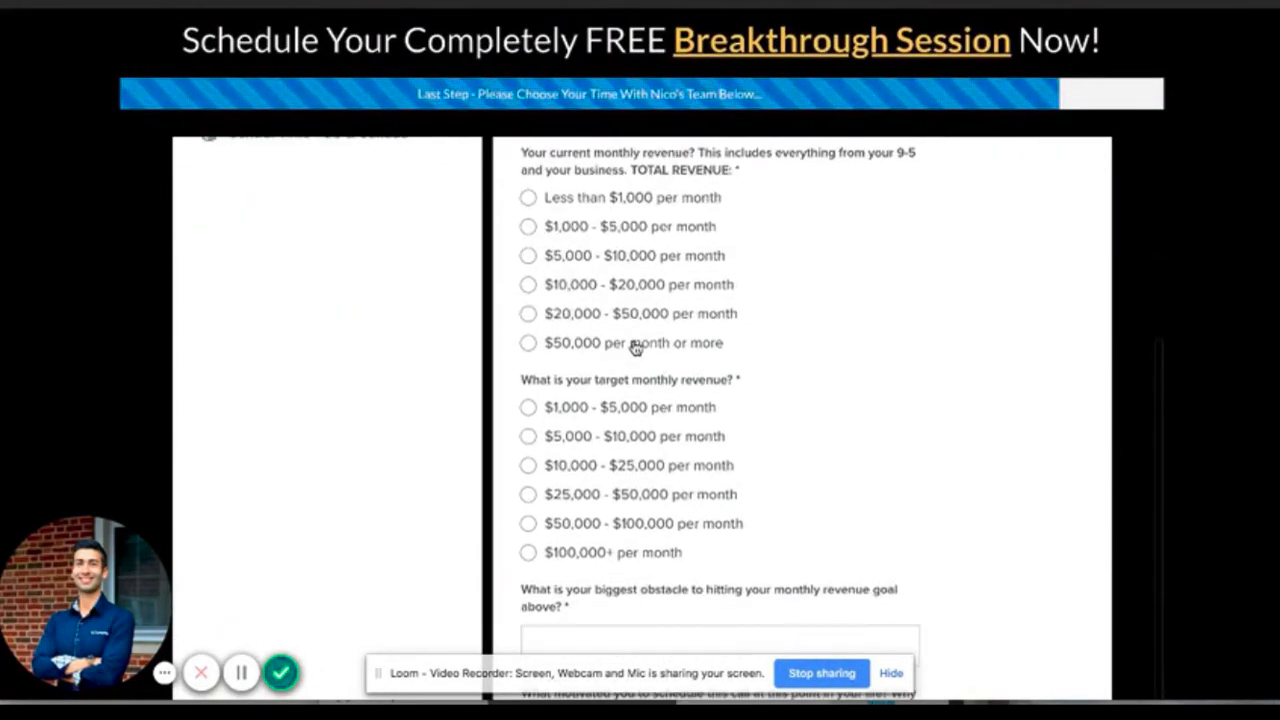
scroll(636, 346, "down", 3)
scroll(634, 346, "up", 6)
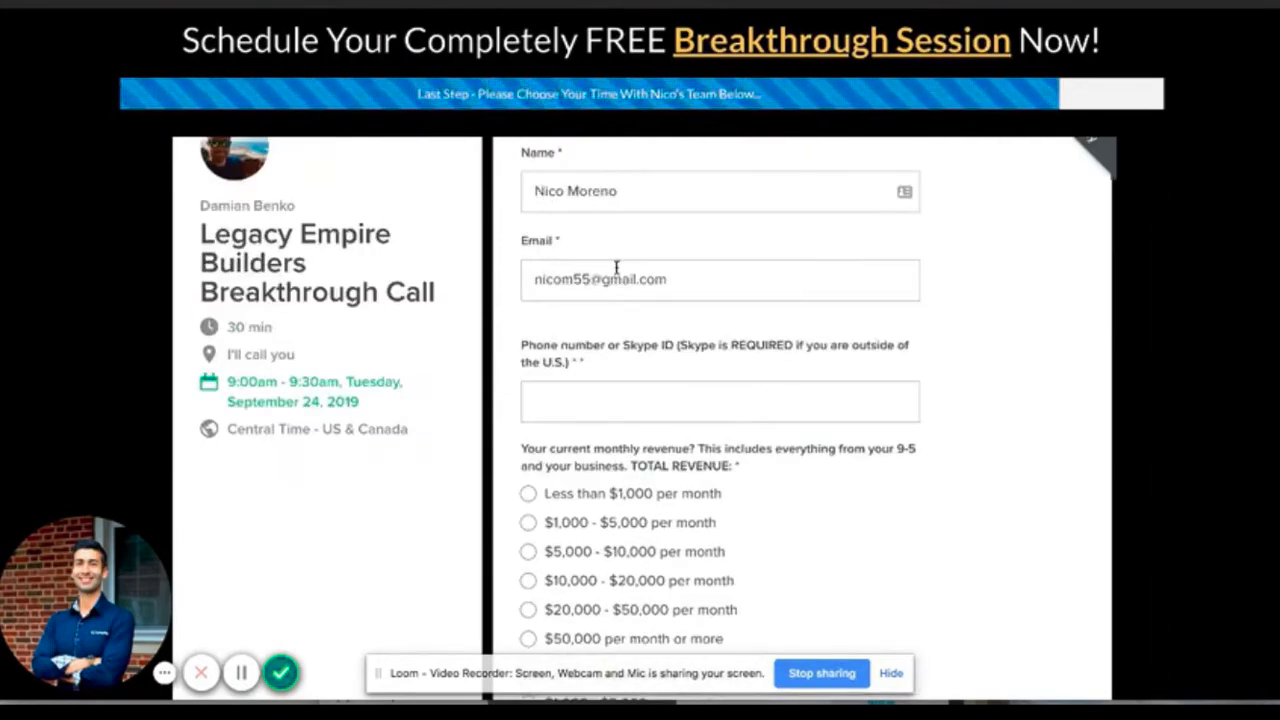
scroll(620, 268, "down", 8)
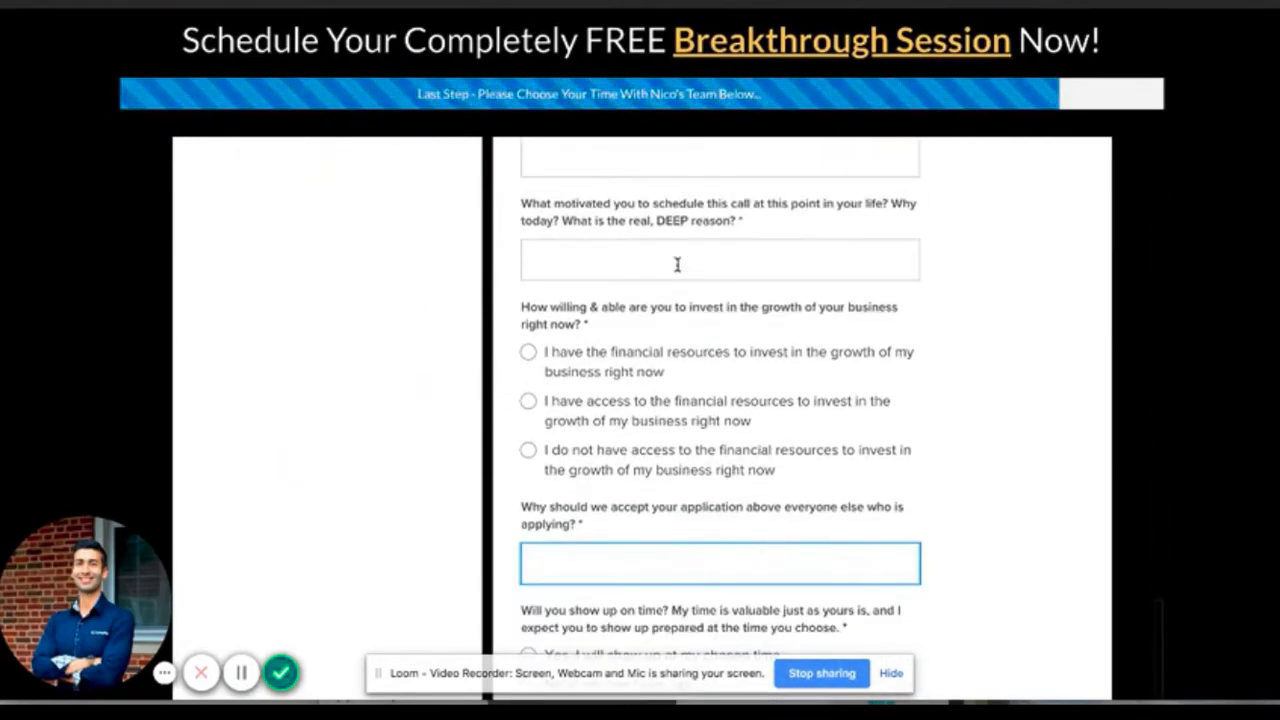
scroll(677, 264, "down", 4)
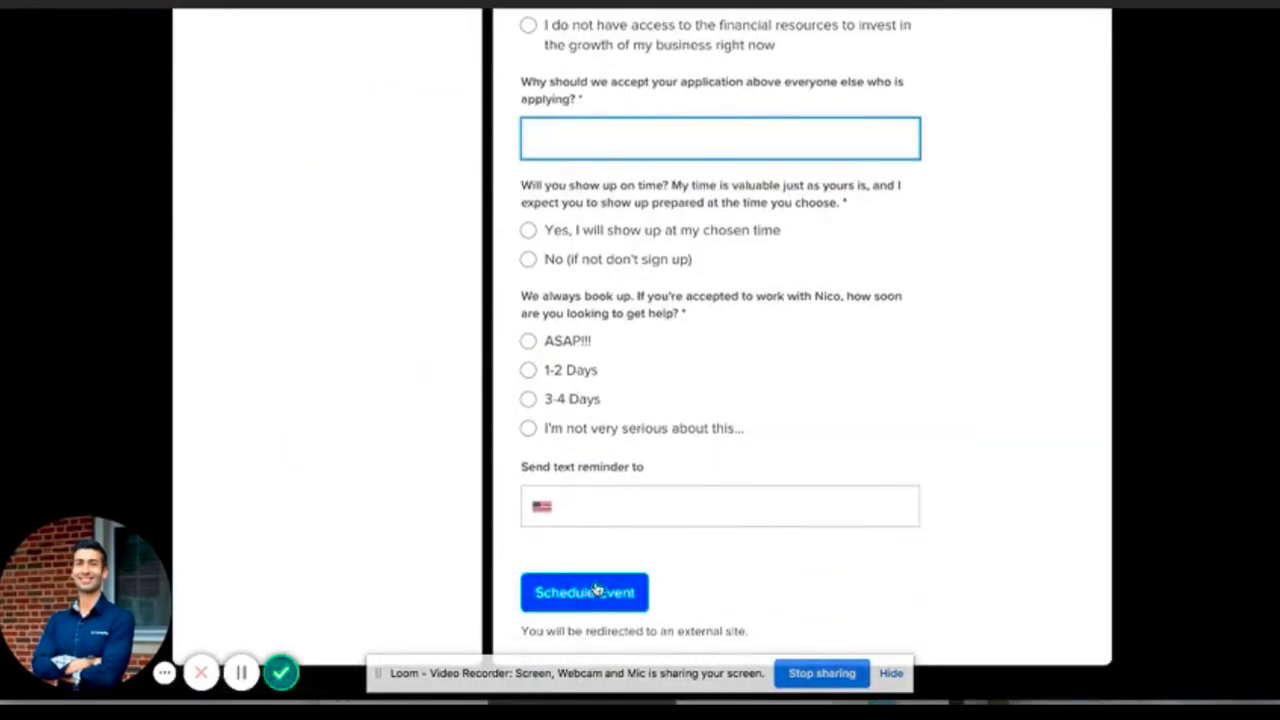
scroll(608, 548, "up", 11)
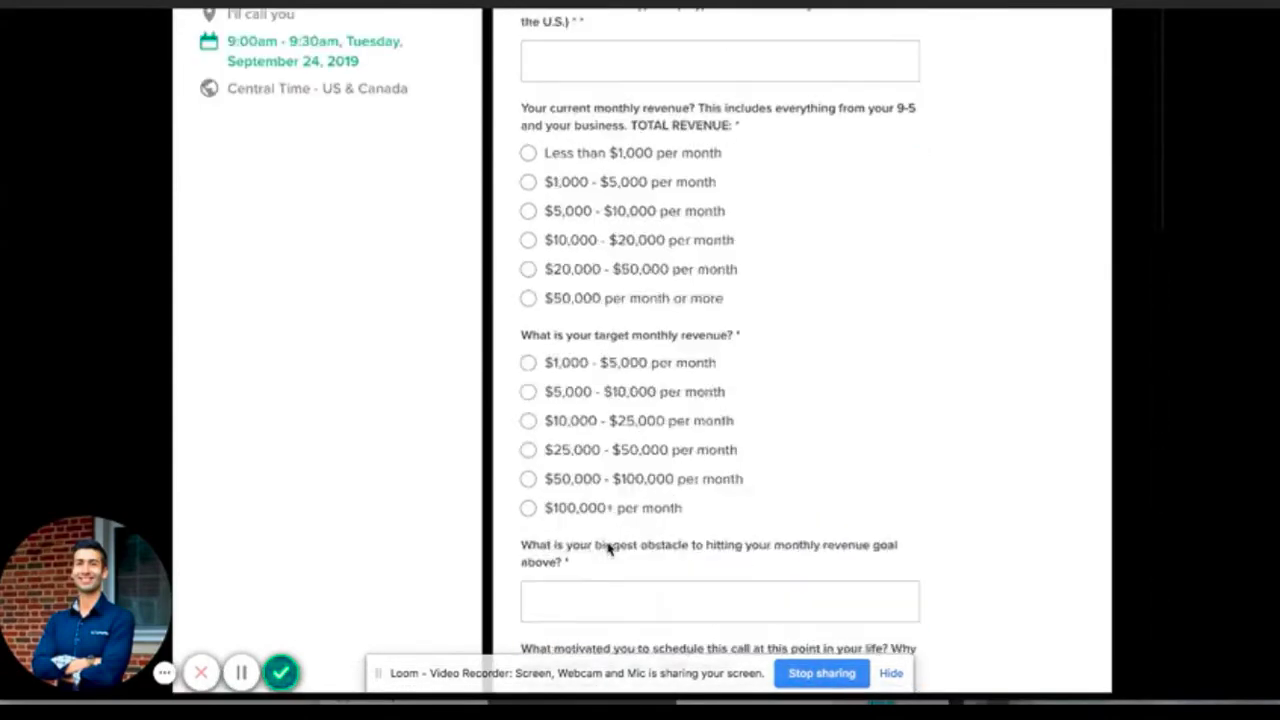
scroll(677, 354, "up", 2)
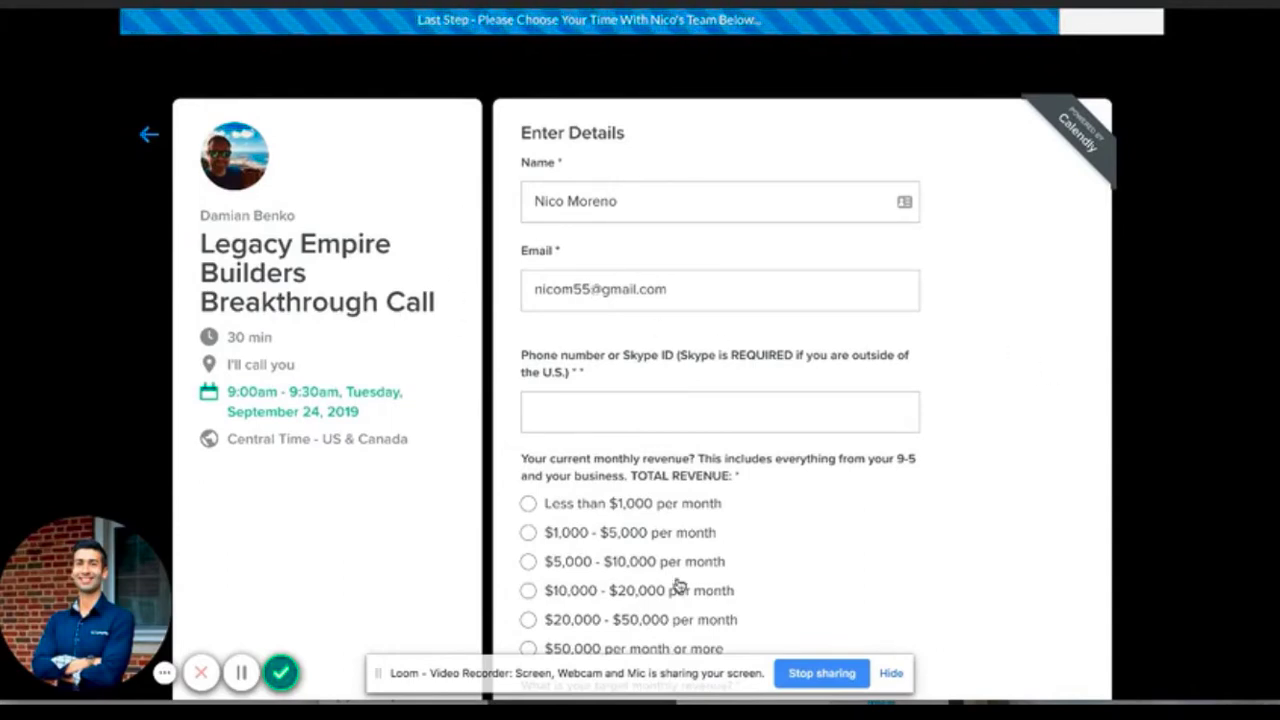
scroll(680, 580, "down", 2)
scroll(692, 555, "down", 1)
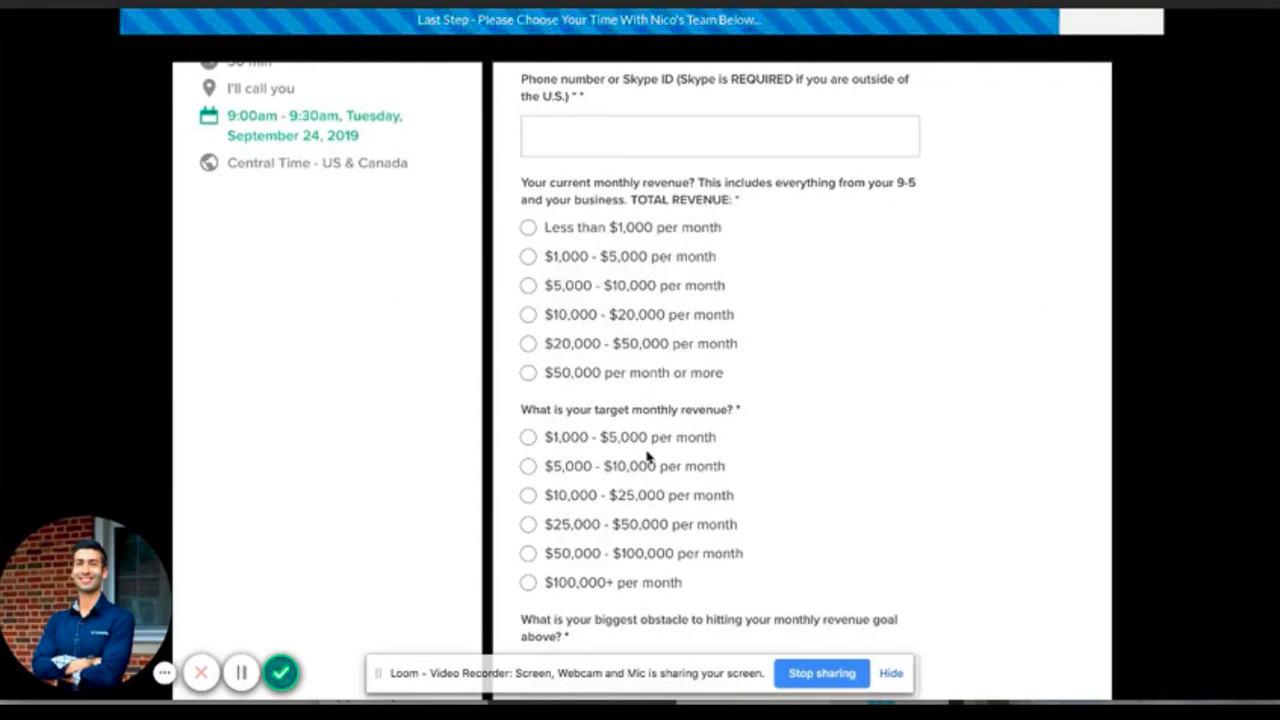
scroll(646, 451, "down", 4)
scroll(646, 456, "up", 4)
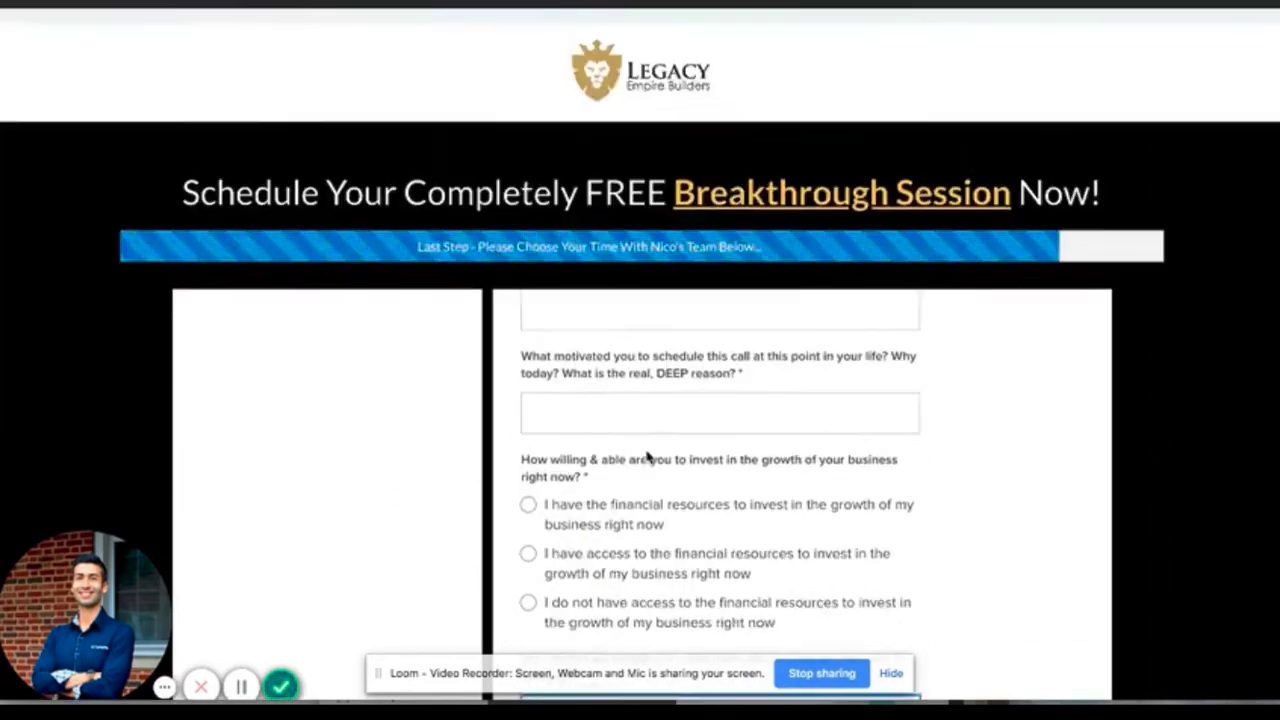
scroll(646, 456, "up", 8)
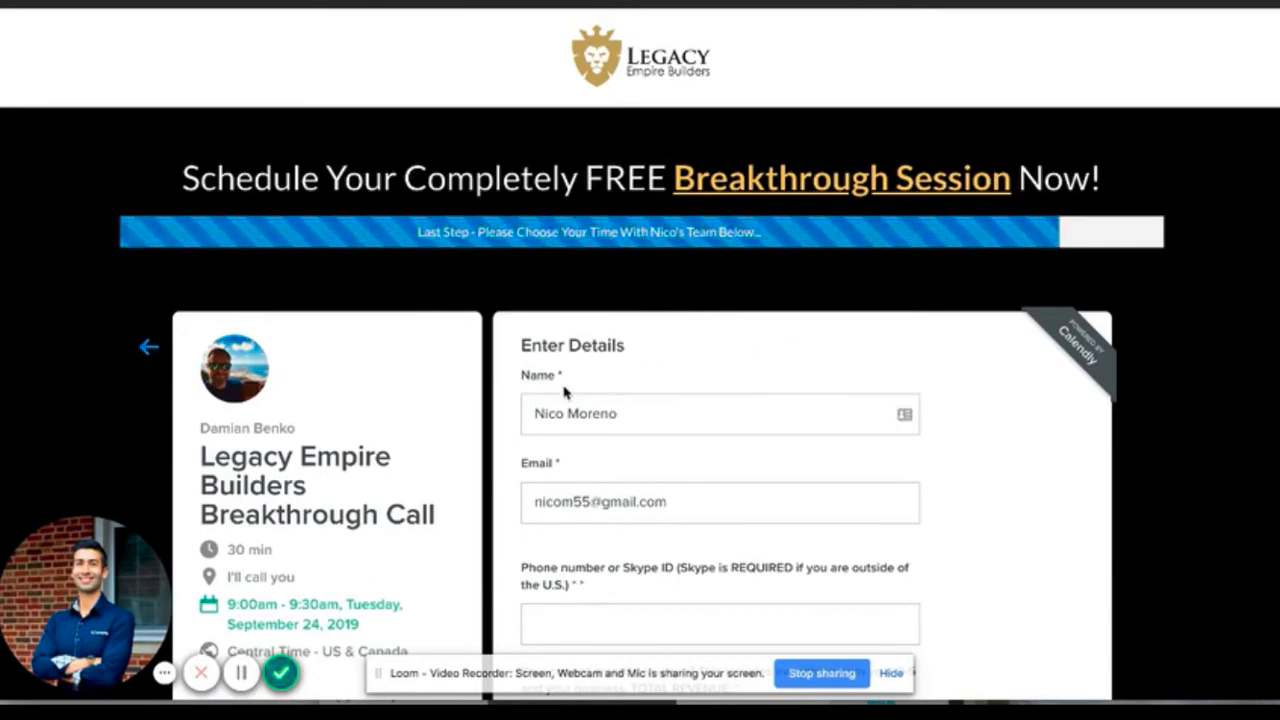
scroll(669, 398, "down", 8)
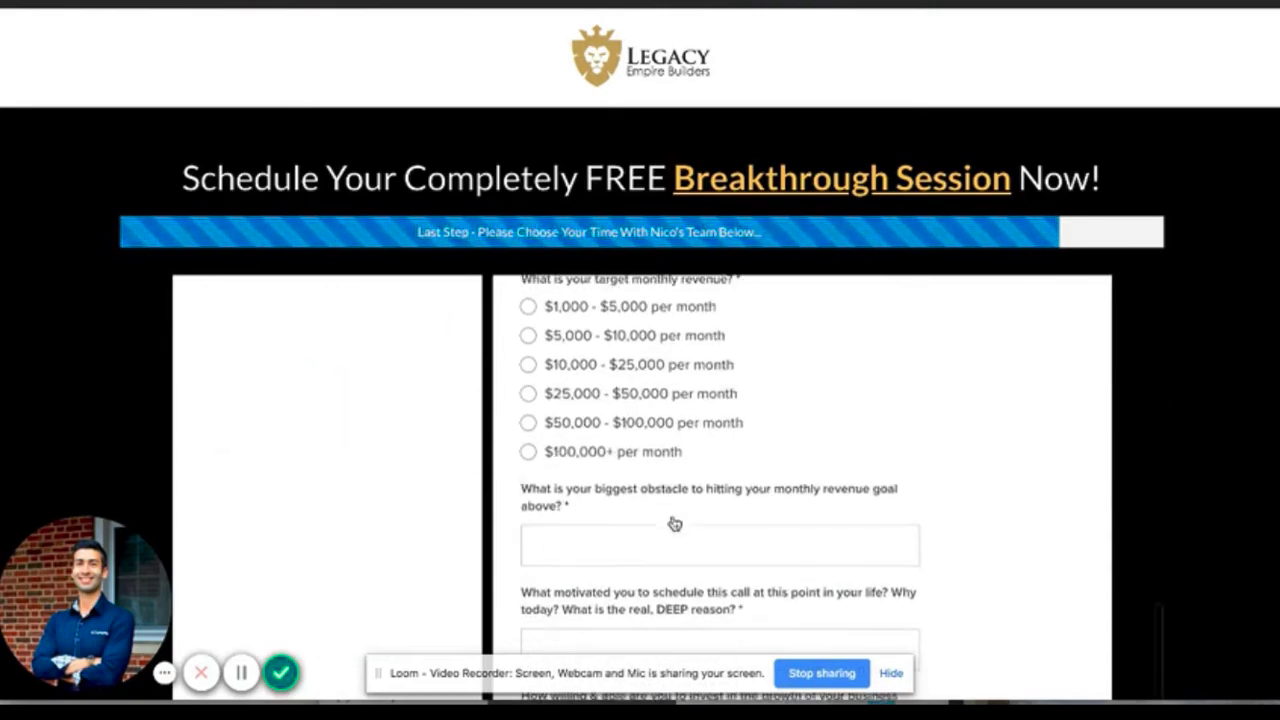
scroll(669, 398, "down", 8)
Check the application-reason answer field, then close the live page to return to Book Call (COD).
left_click(748, 463)
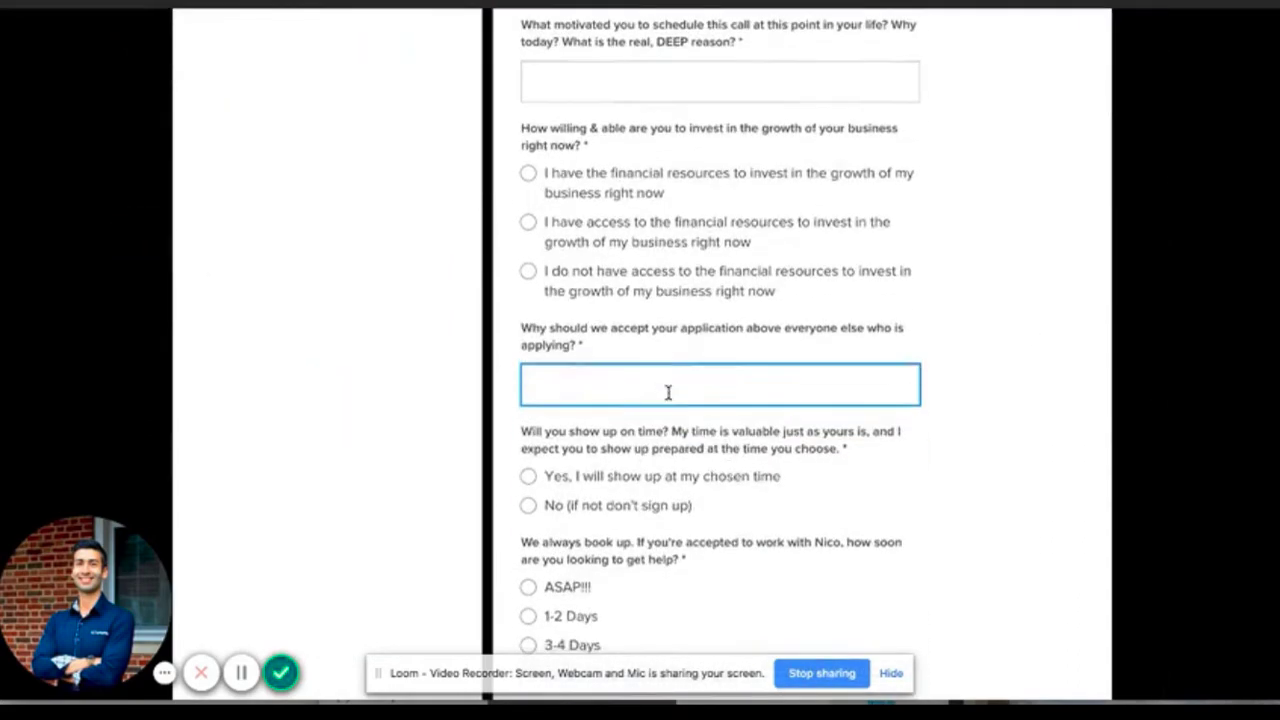
scroll(720, 438, "down", 5)
scroll(737, 320, "up", 5)
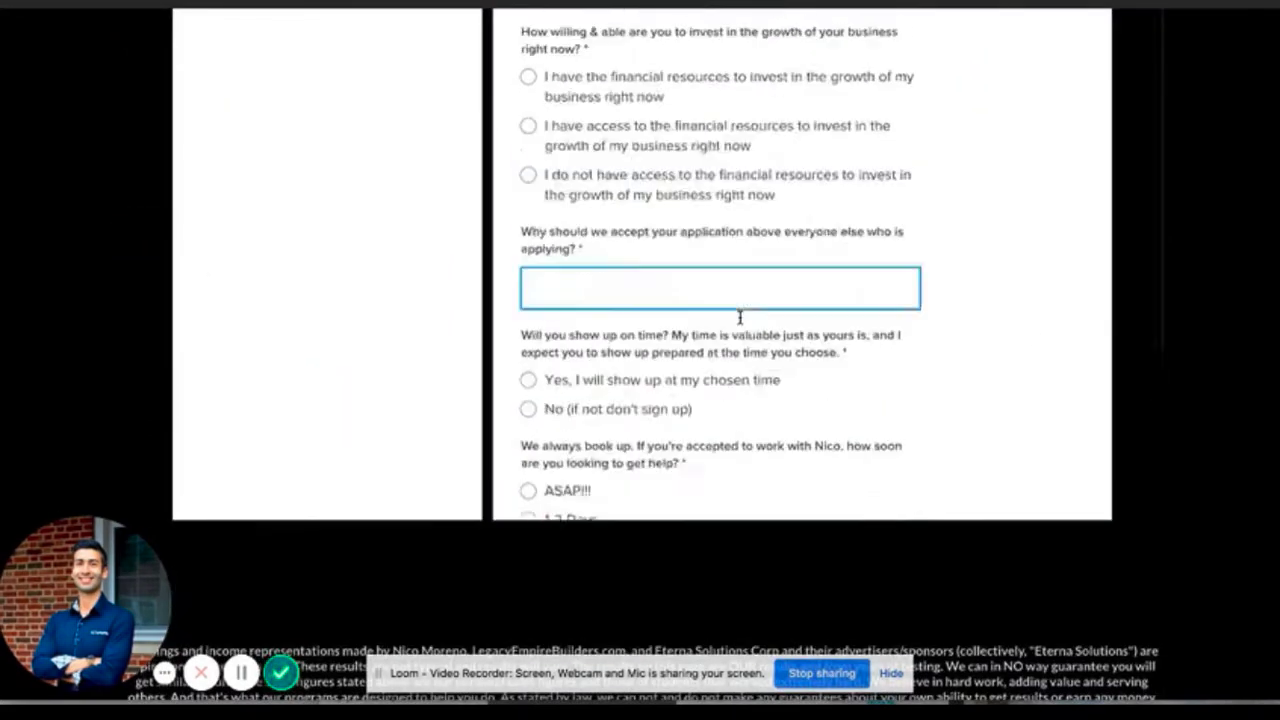
scroll(740, 355, "up", 10)
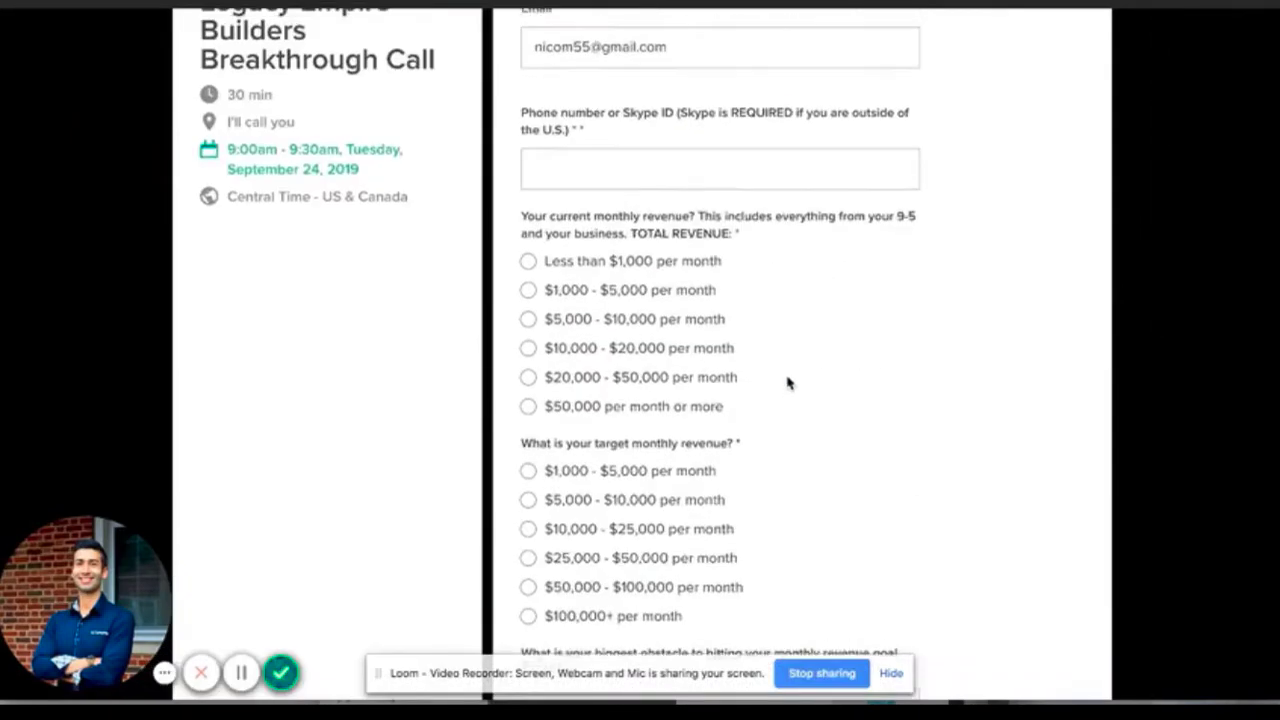
scroll(580, 346, "up", 3)
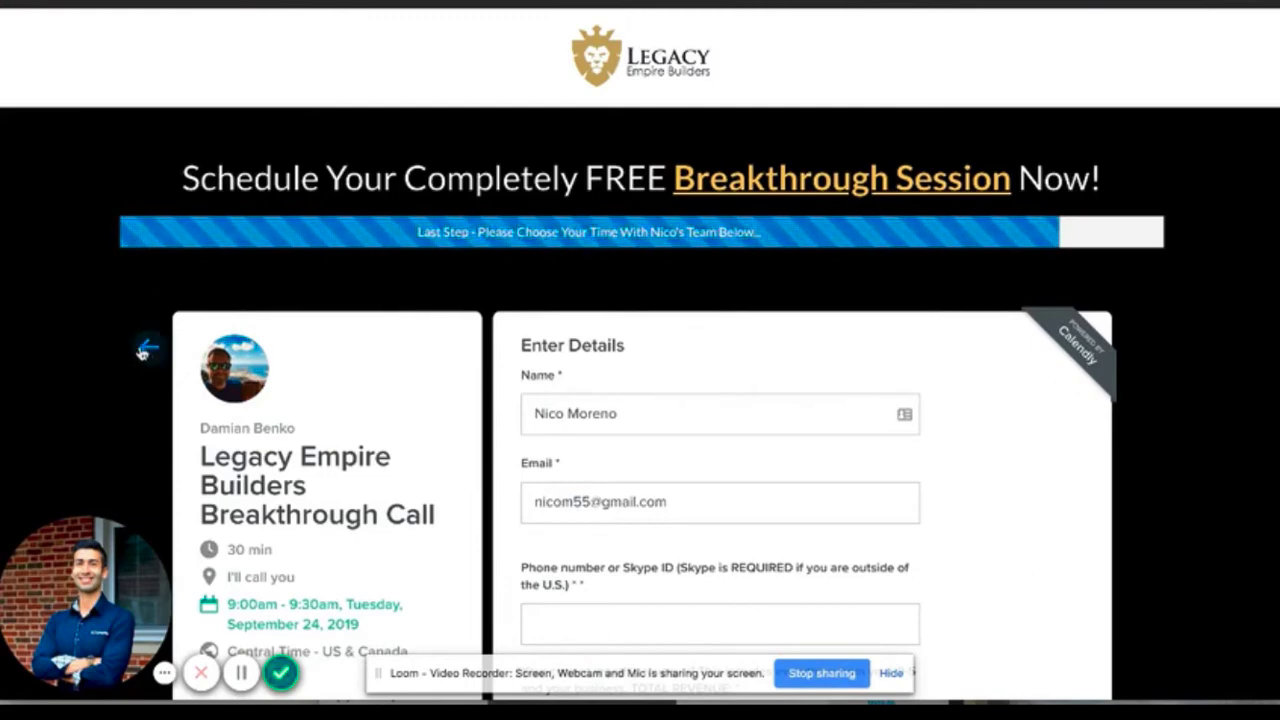
scroll(759, 431, "down", 1)
scroll(600, 434, "up", 1)
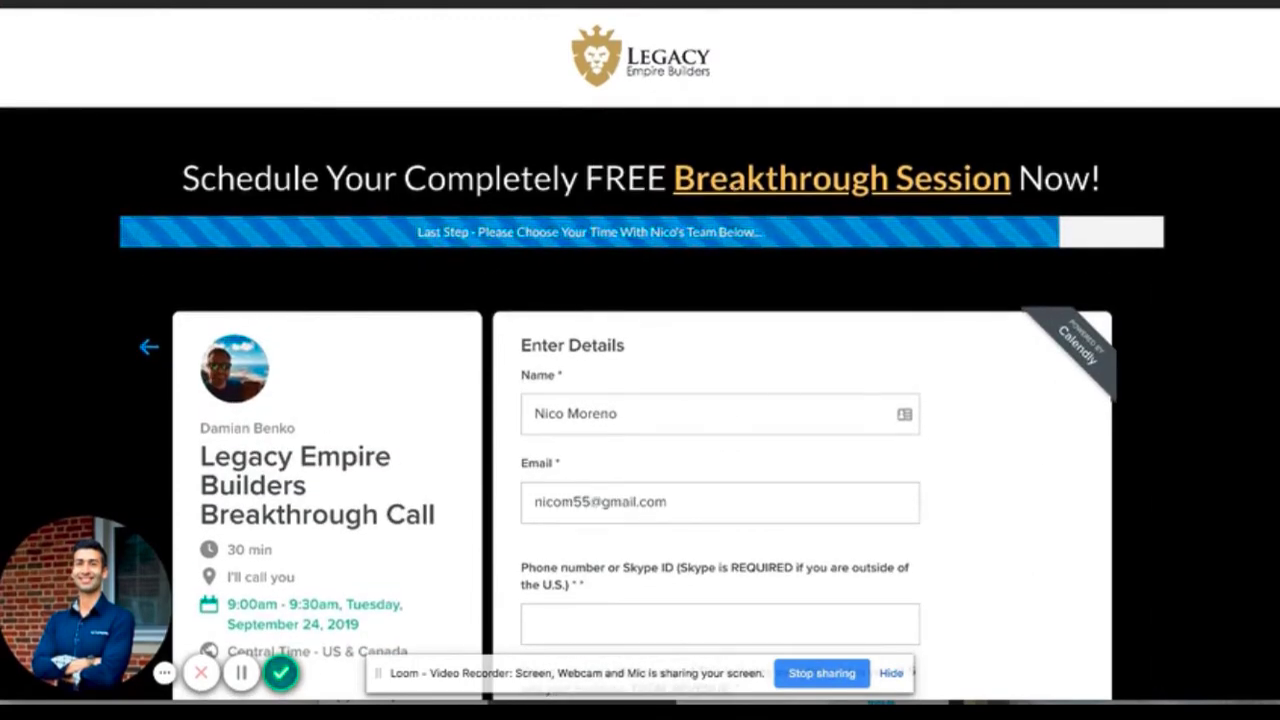
key("ctrl+w")
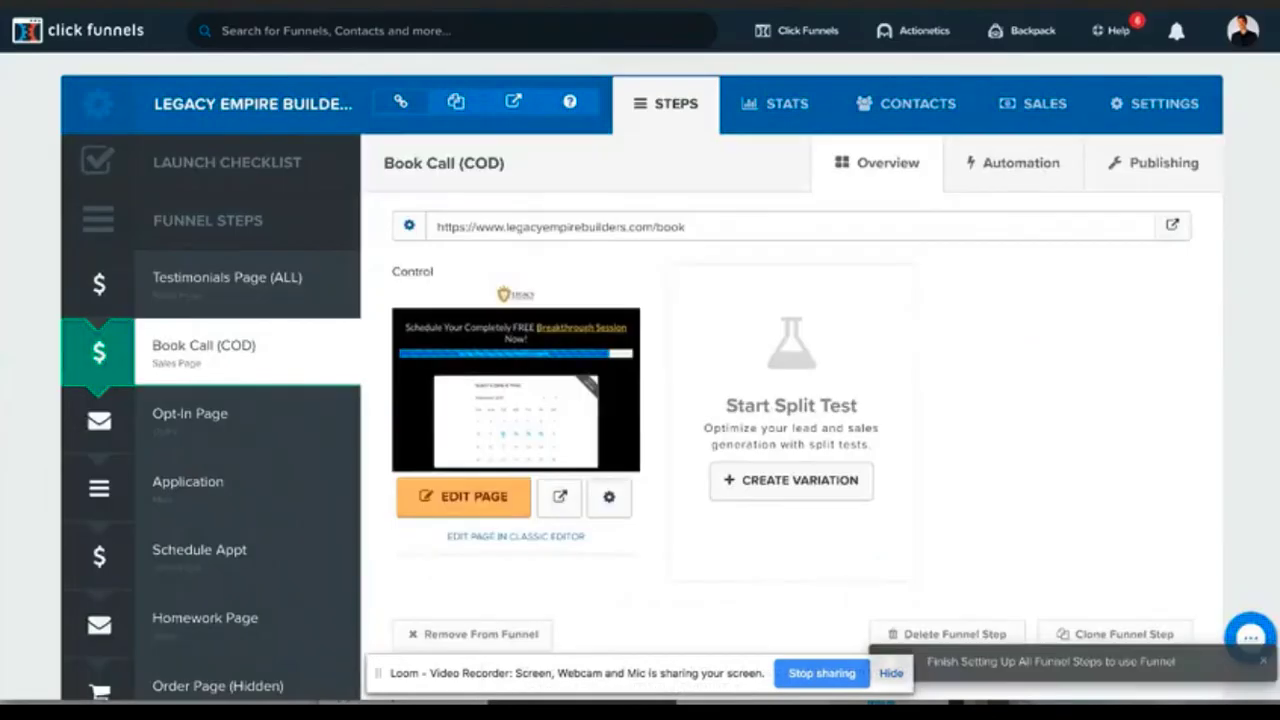
Open the Book Call page in the editor and show the elements insertable below the Custom JavaScript/HTML block.
left_click(488, 505)
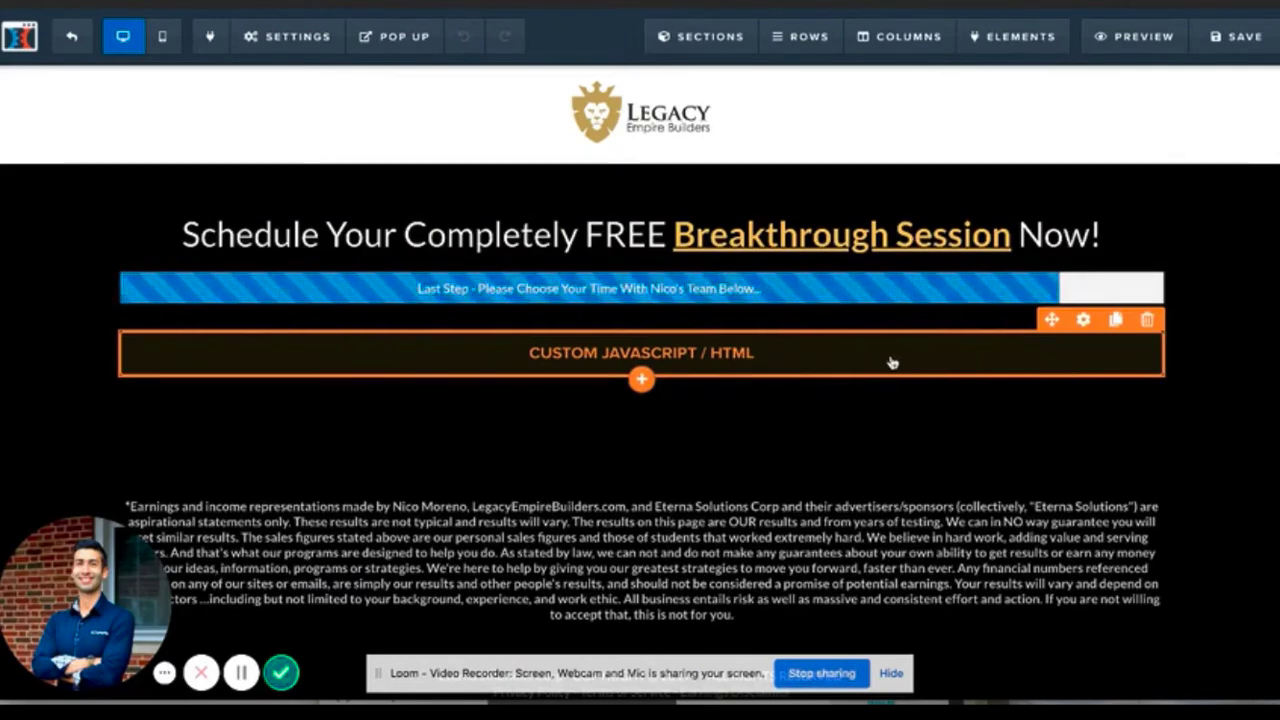
left_click(642, 380)
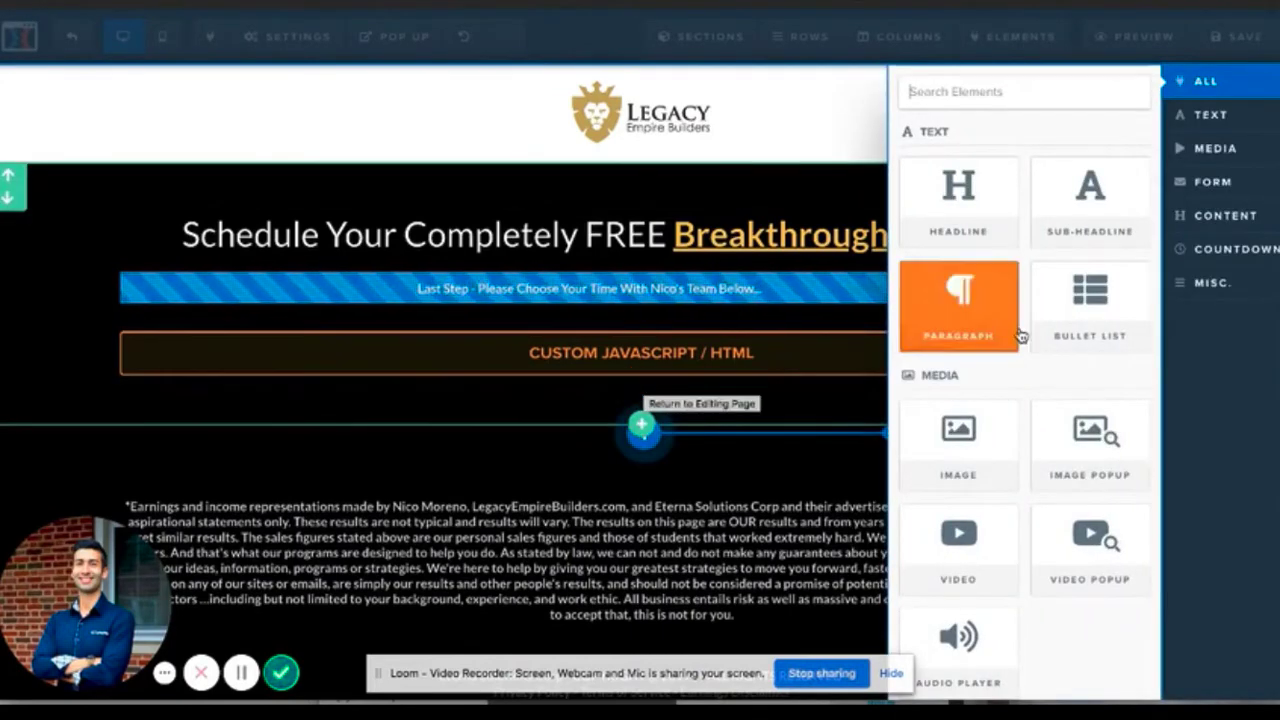
Drag a Custom JS/HTML element from Misc Elements into the page between the headline and progress bar.
scroll(1152, 371, "down", 2)
scroll(1152, 371, "up", 2)
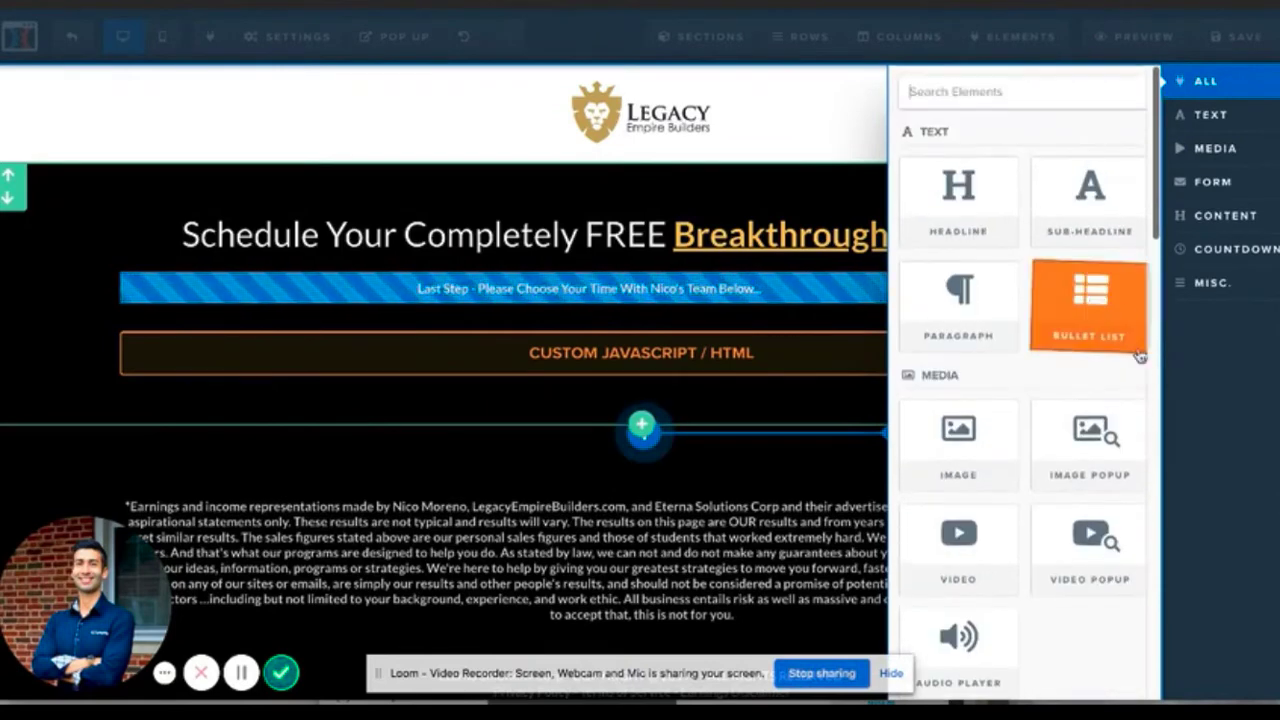
scroll(1133, 366, "down", 8)
scroll(1133, 366, "down", 12)
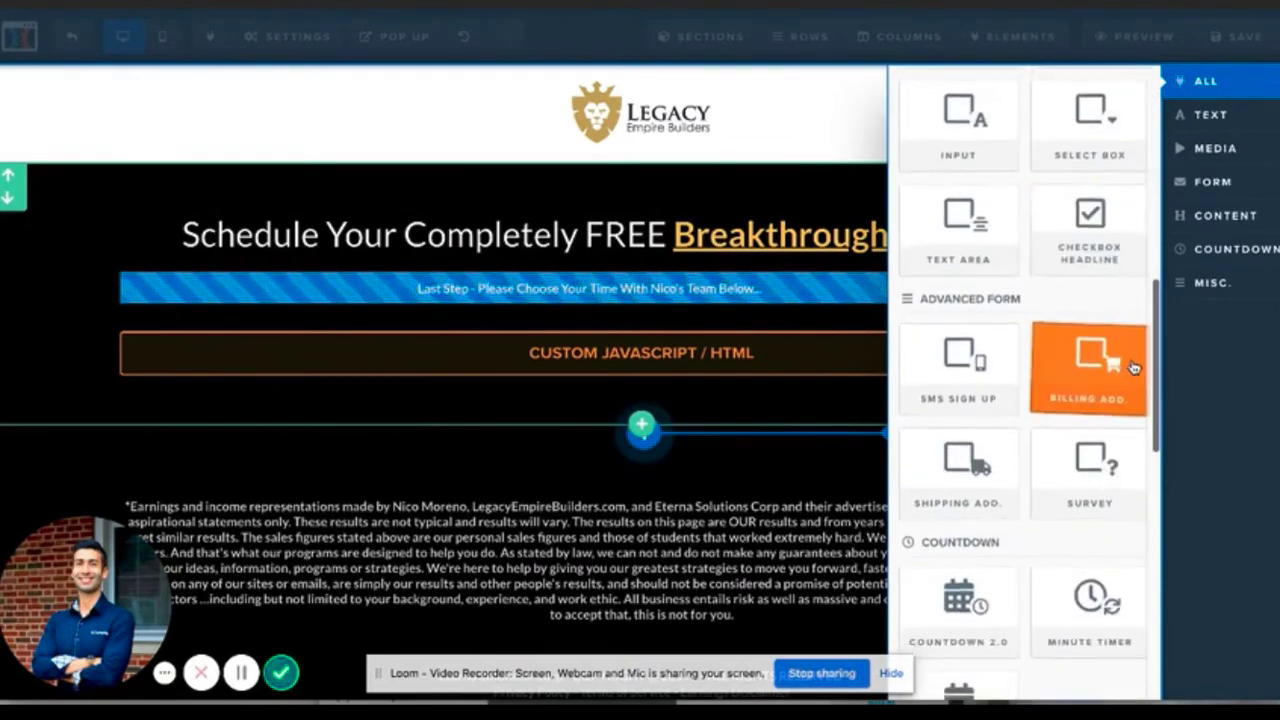
scroll(1133, 366, "down", 8)
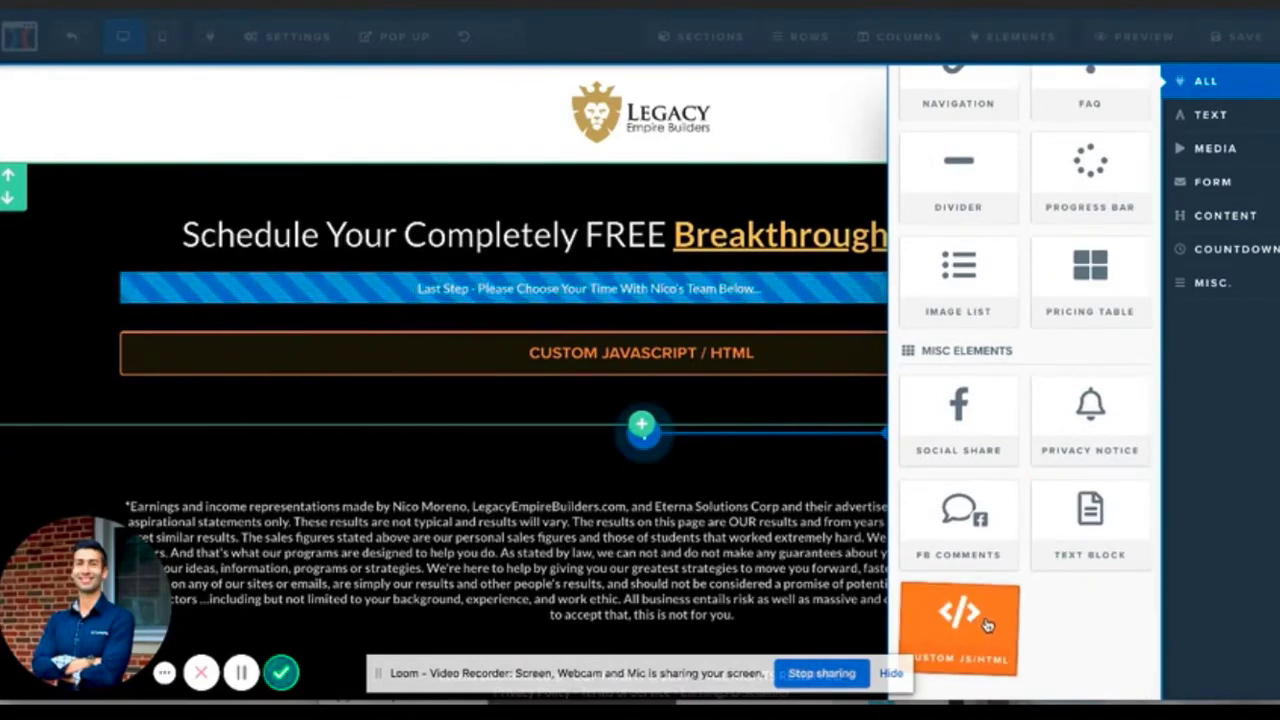
left_click_drag(677, 419, 658, 432)
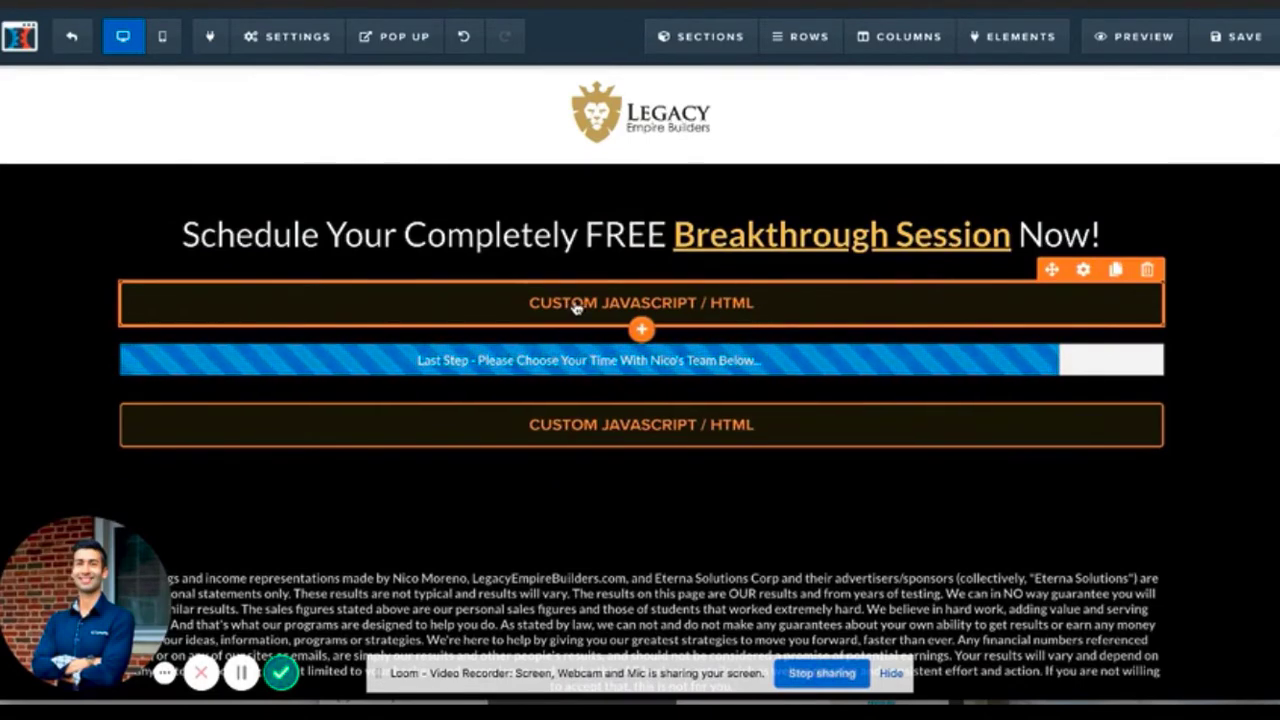
left_click(365, 45)
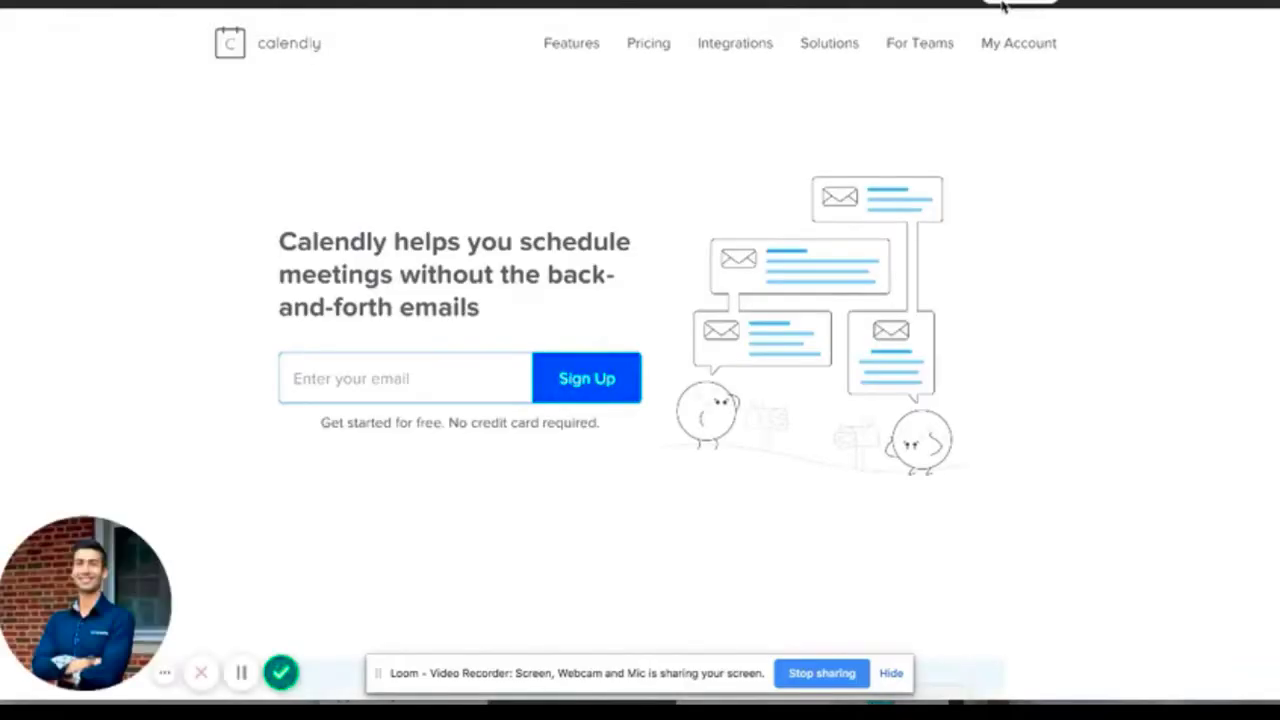
In the Calendly dashboard, view the second team member's events and open the Legacy Empire Builders Breakthrough Call options.
left_click(1018, 48)
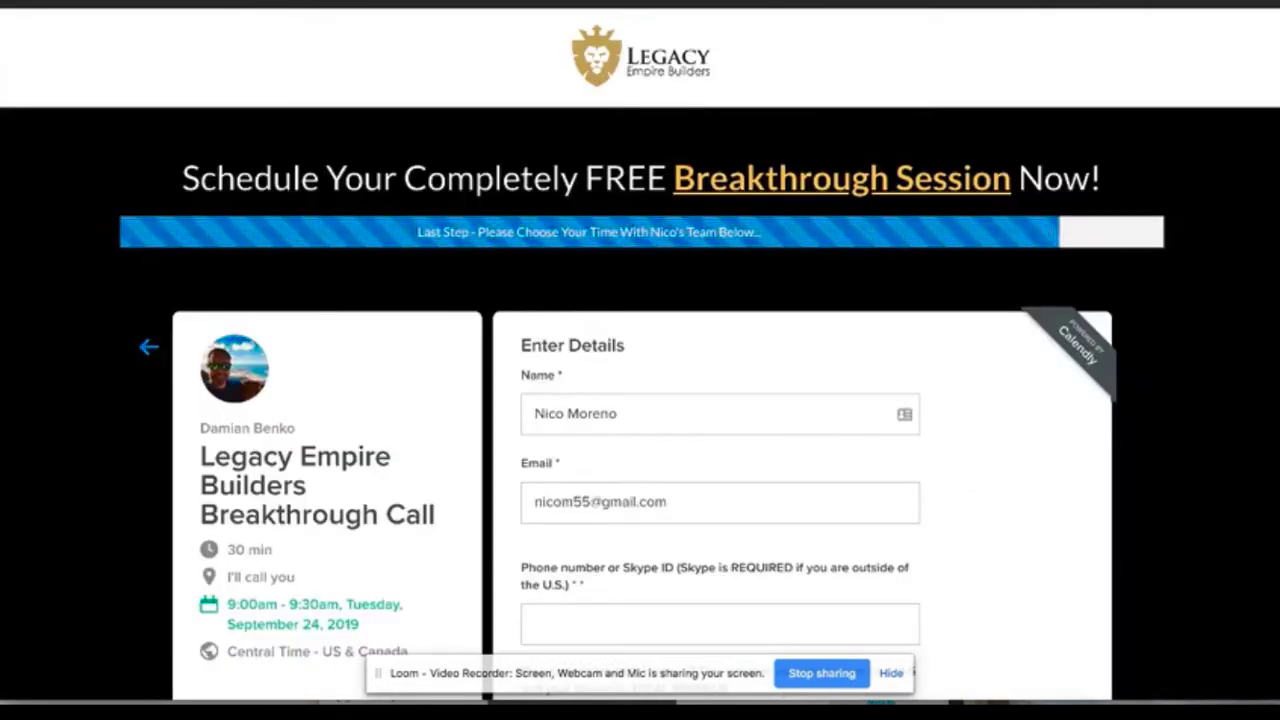
scroll(660, 406, "down", 10)
scroll(633, 560, "up", 10)
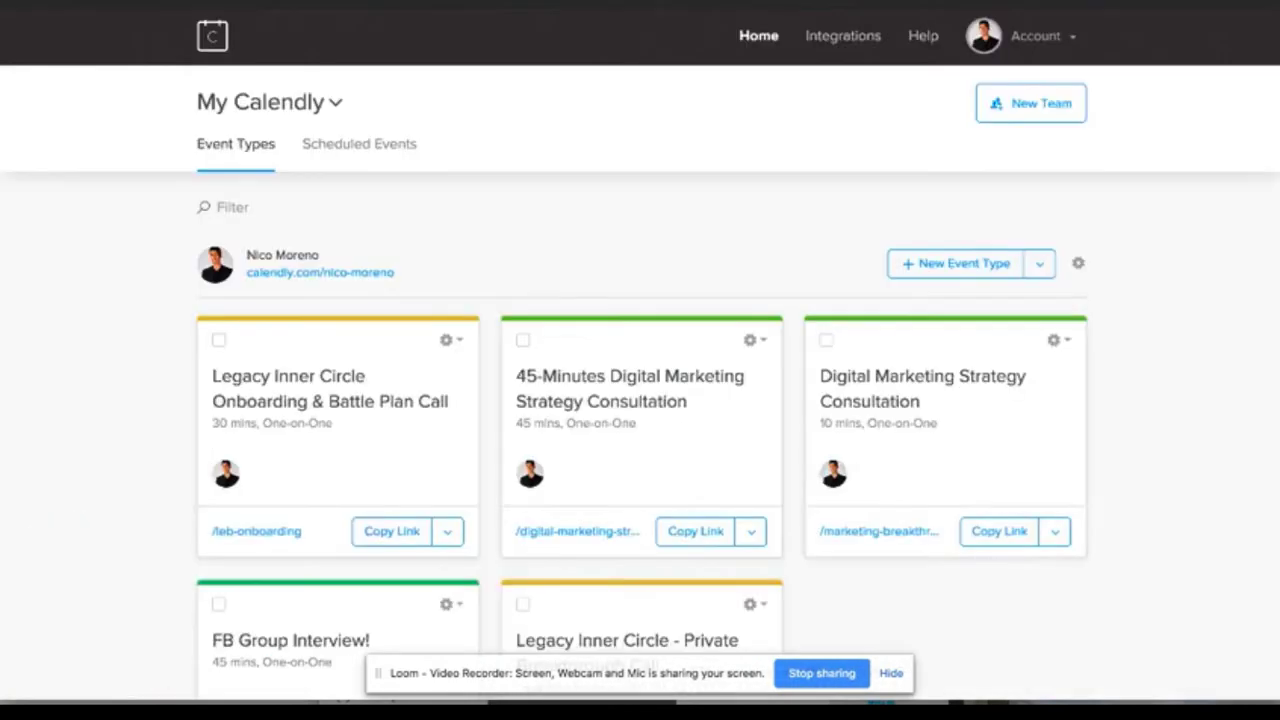
left_click(336, 106)
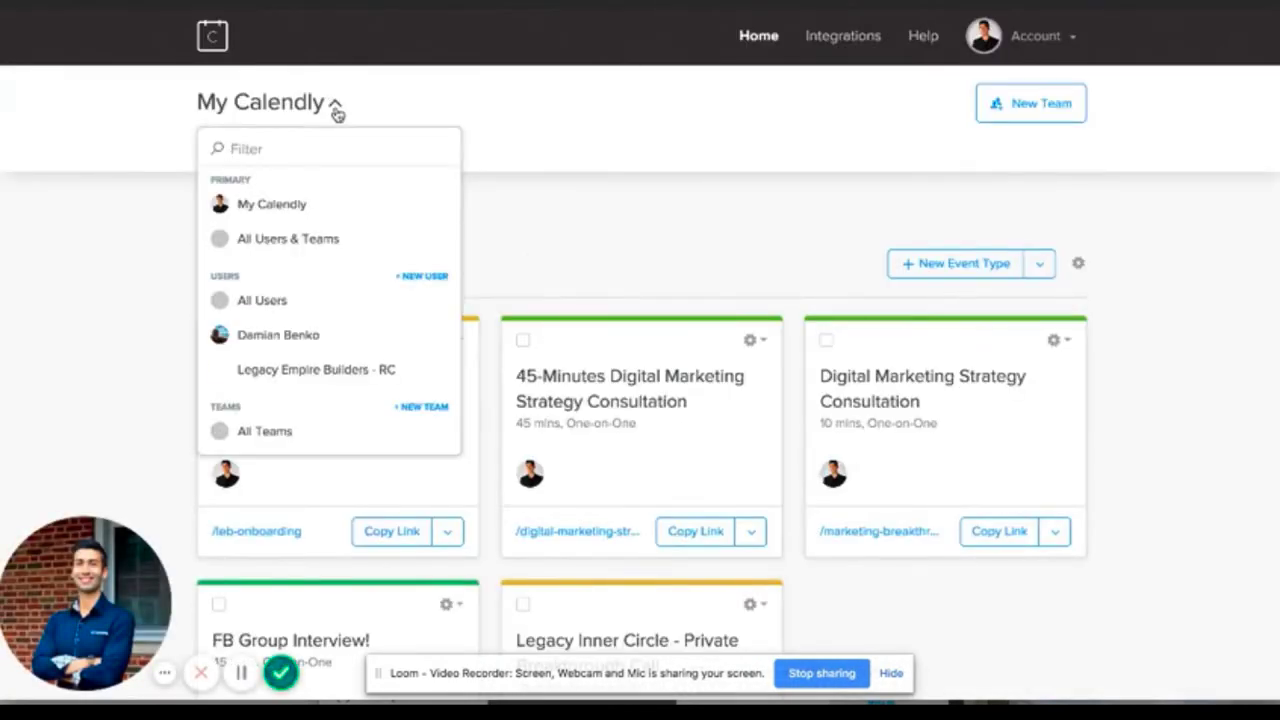
left_click(346, 339)
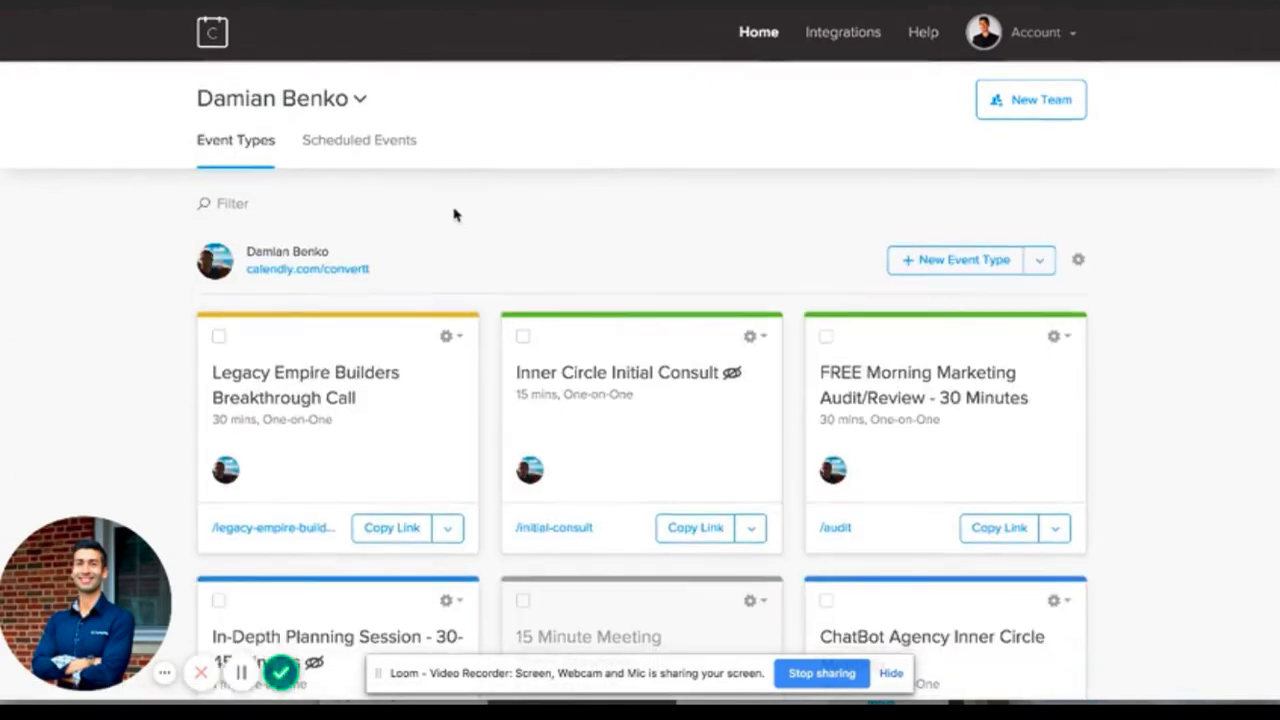
scroll(451, 211, "down", 1)
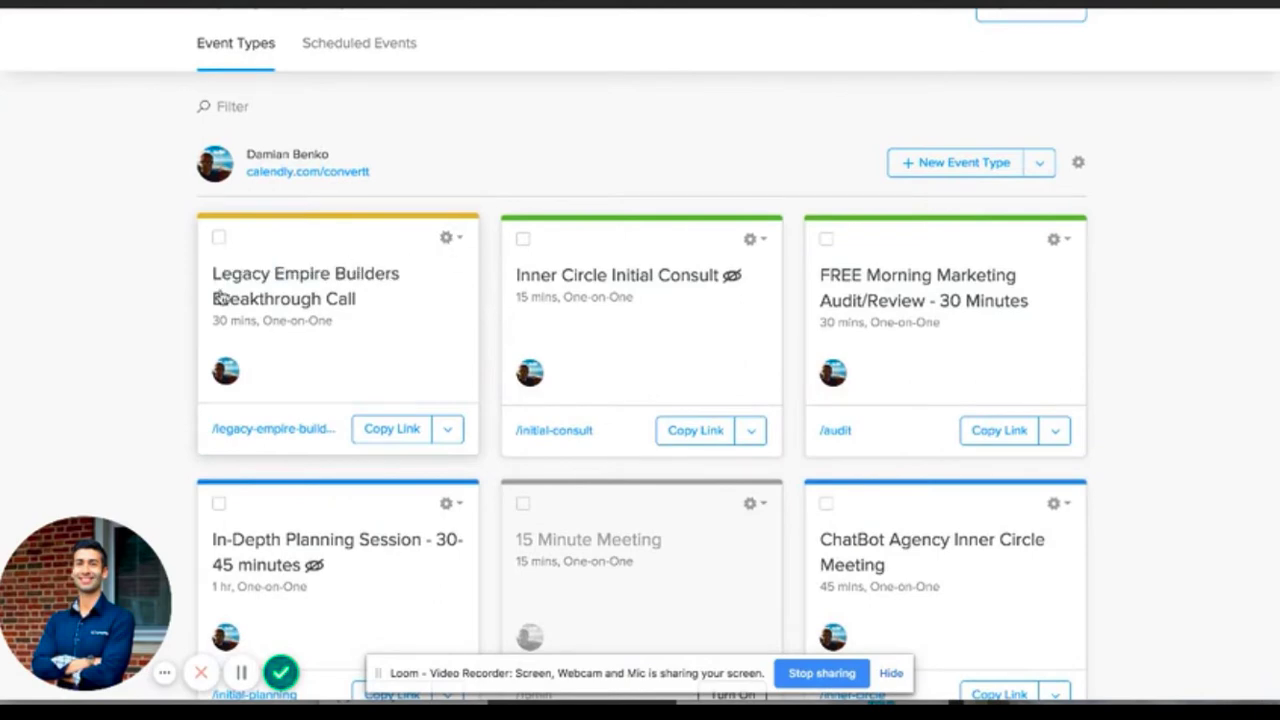
scroll(322, 292, "up", 1)
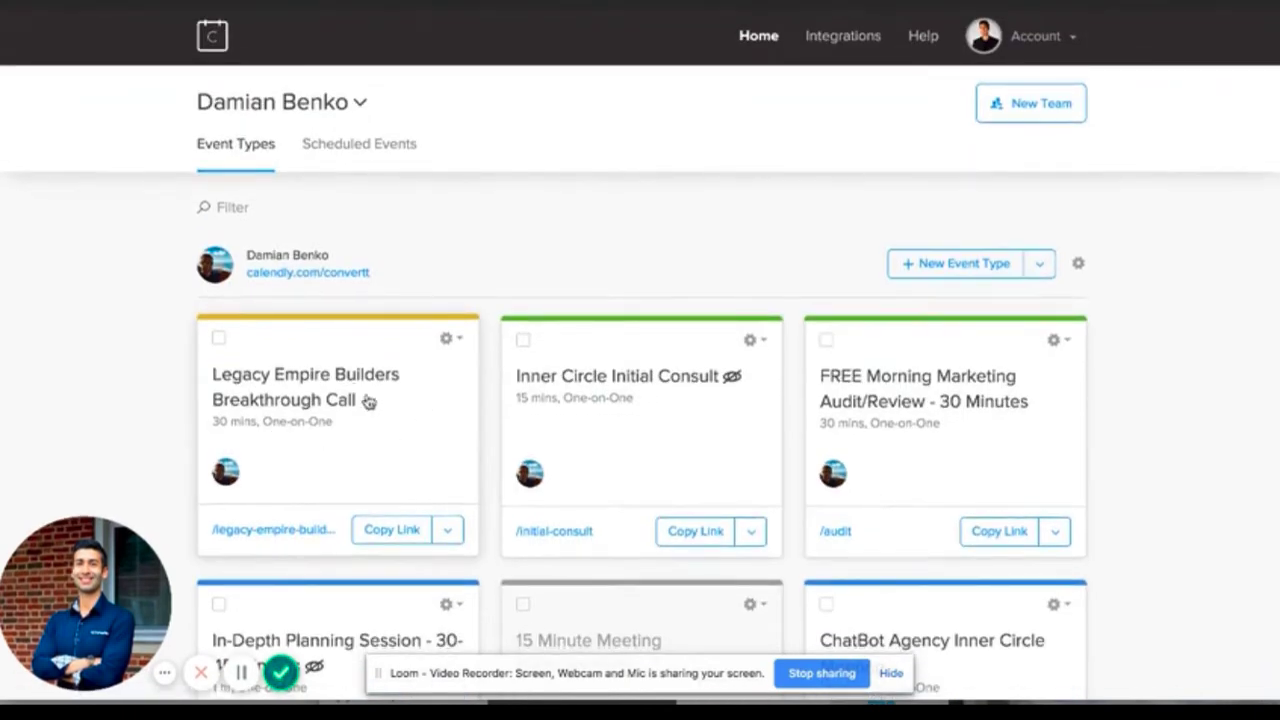
scroll(312, 440, "down", 1)
scroll(311, 500, "up", 1)
left_click(452, 341)
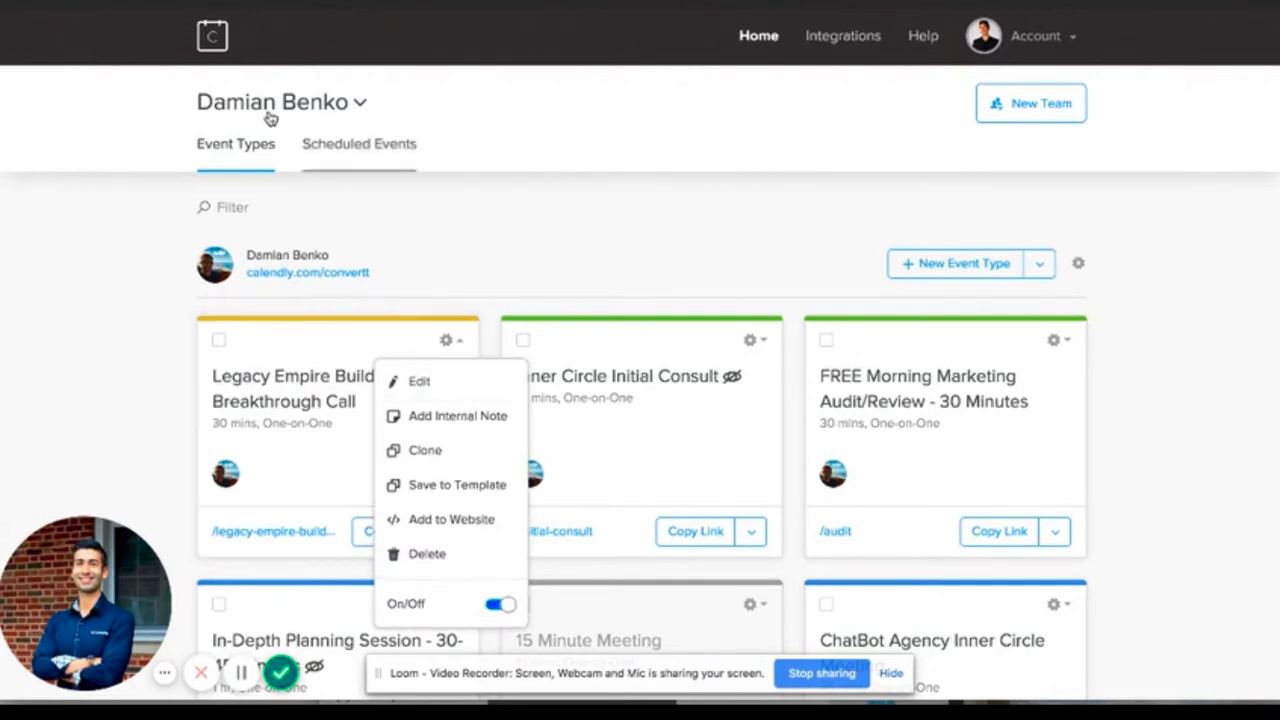
Switch back to My Calendly and open the 45-Minutes consultation's gear options.
left_click(355, 104)
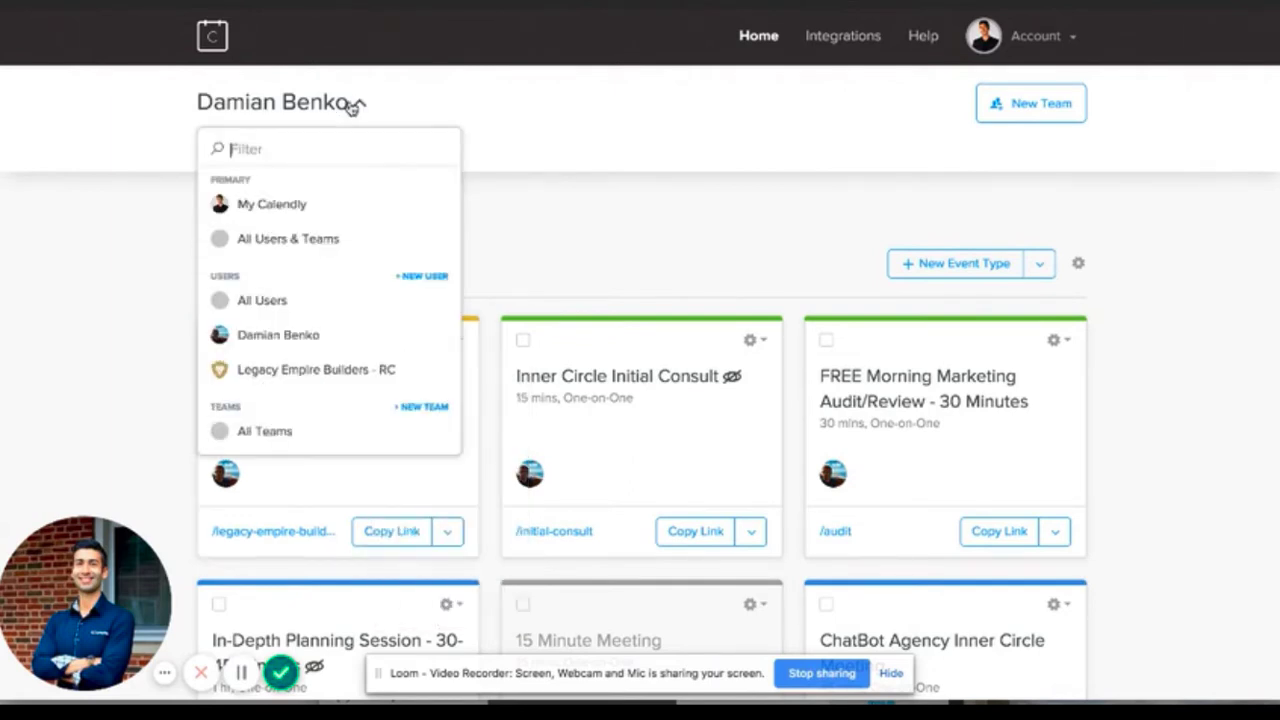
left_click(290, 215)
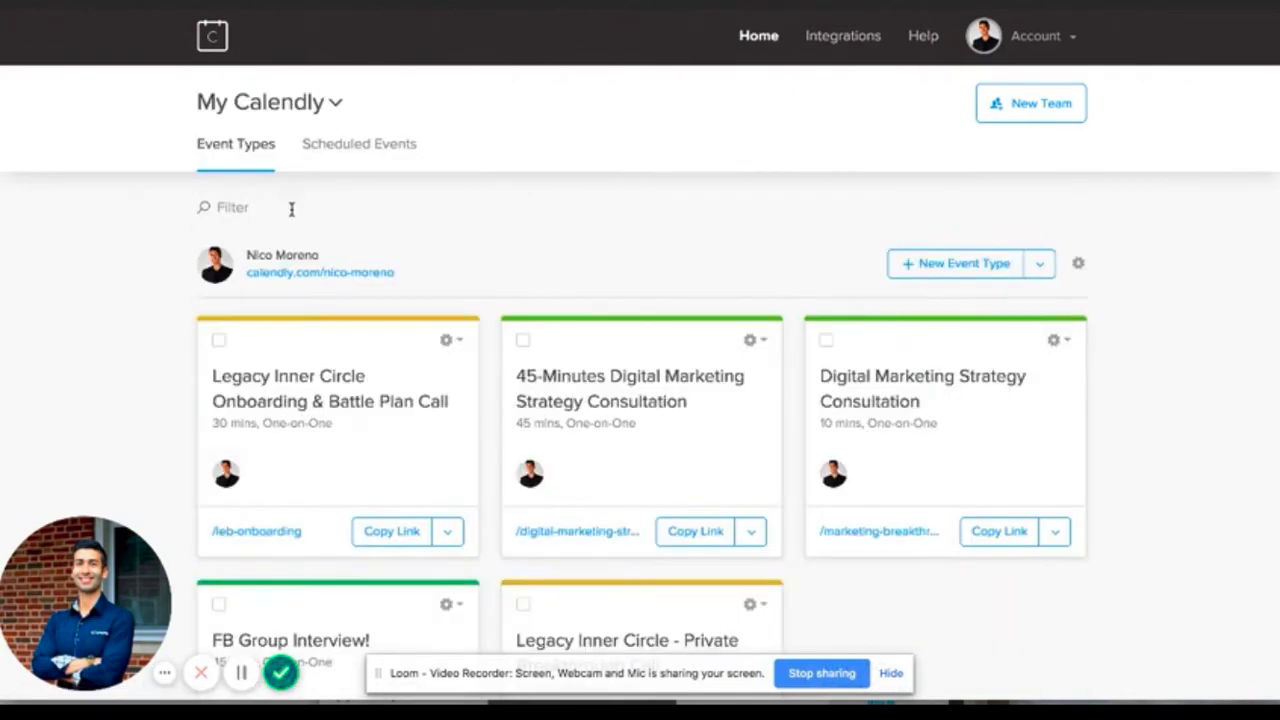
scroll(337, 378, "down", 2)
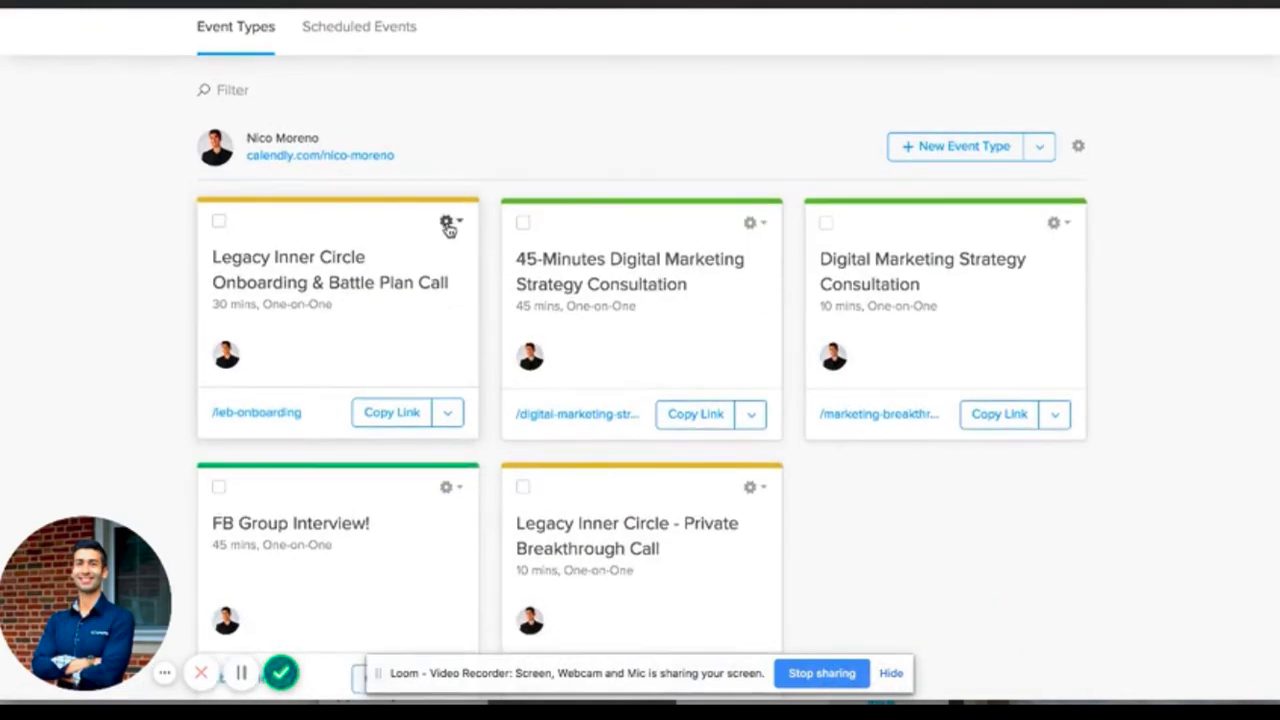
scroll(614, 237, "down", 1)
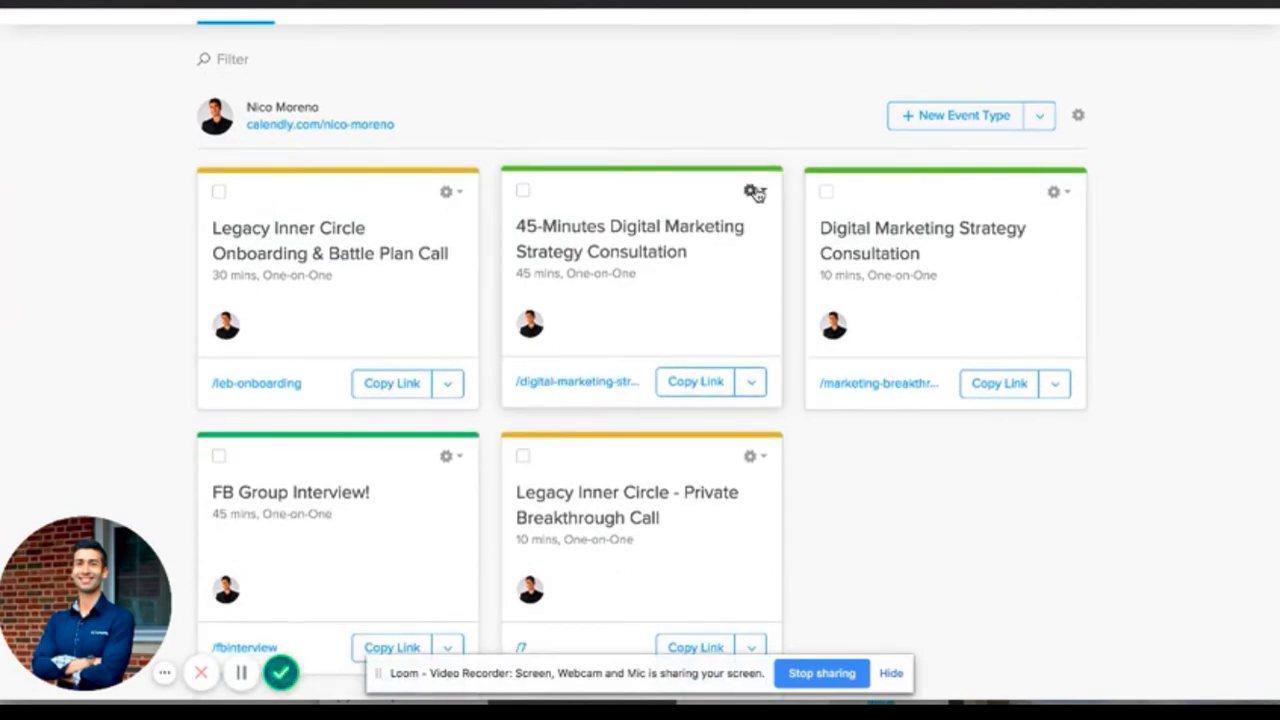
left_click(754, 192)
Edit the 45-Minutes consultation event, expand 'What event is this?' and select the event title.
left_click(745, 233)
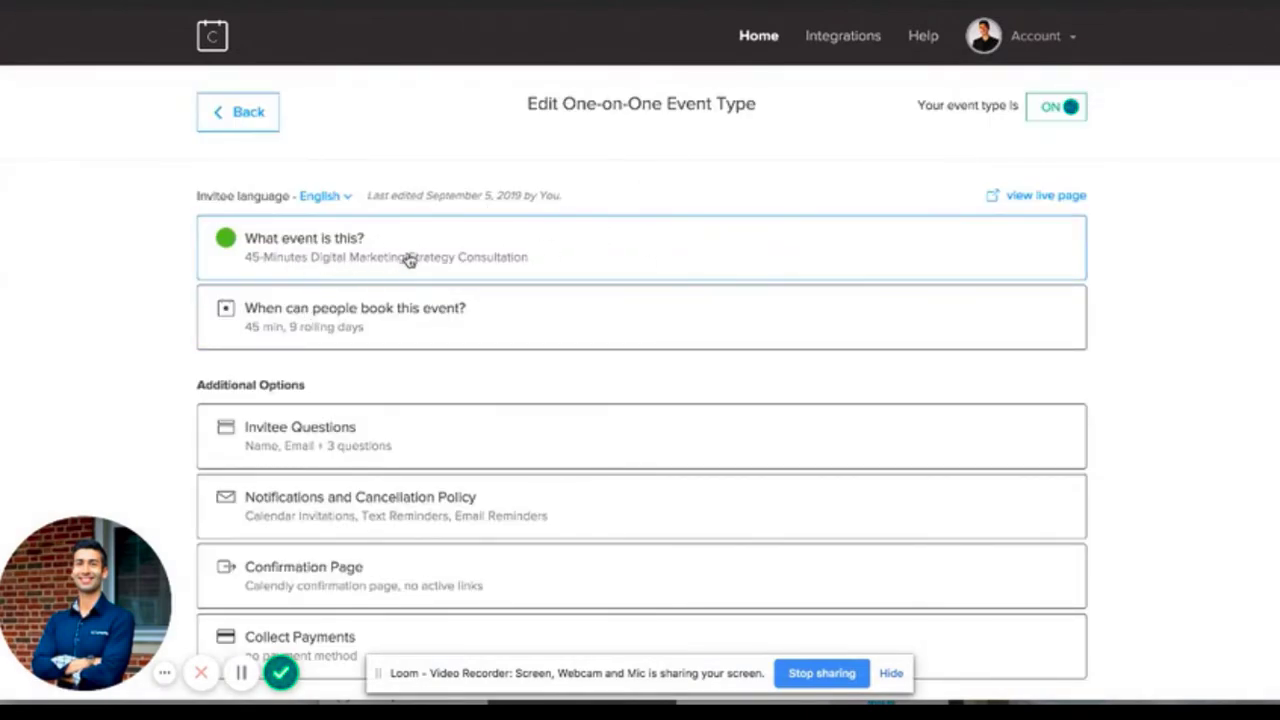
left_click(558, 259)
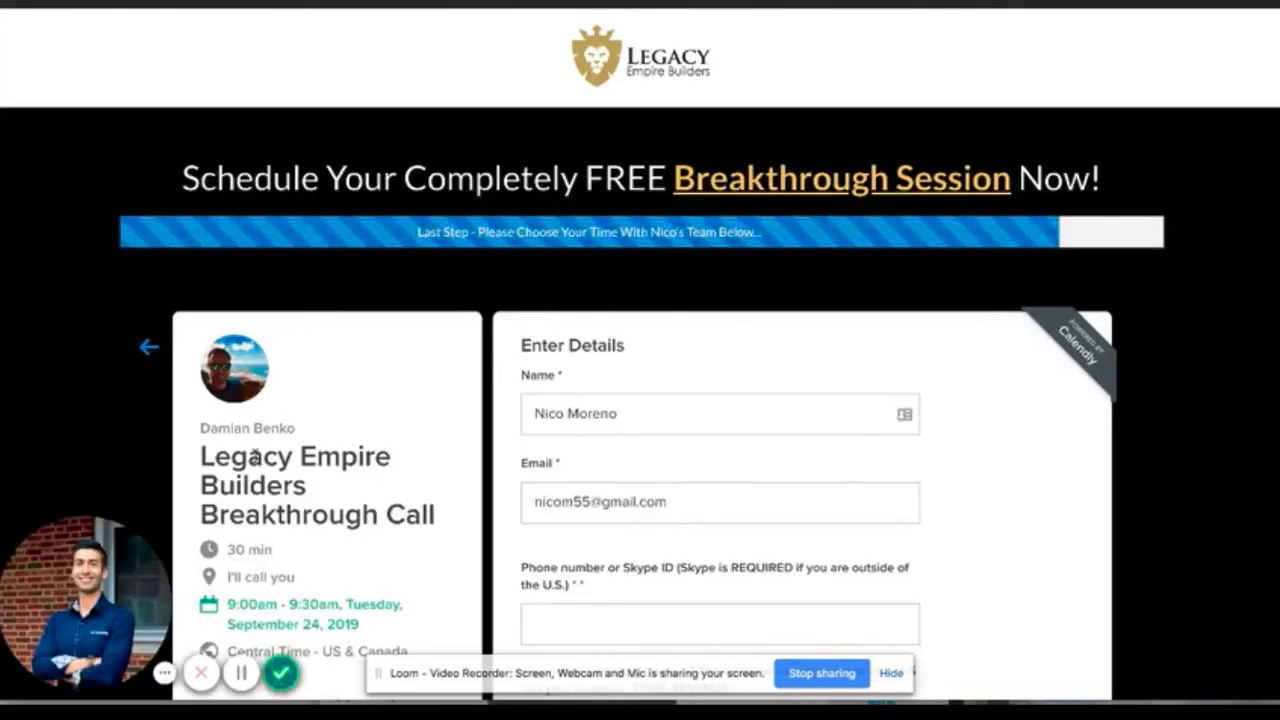
scroll(220, 400, "down", 1)
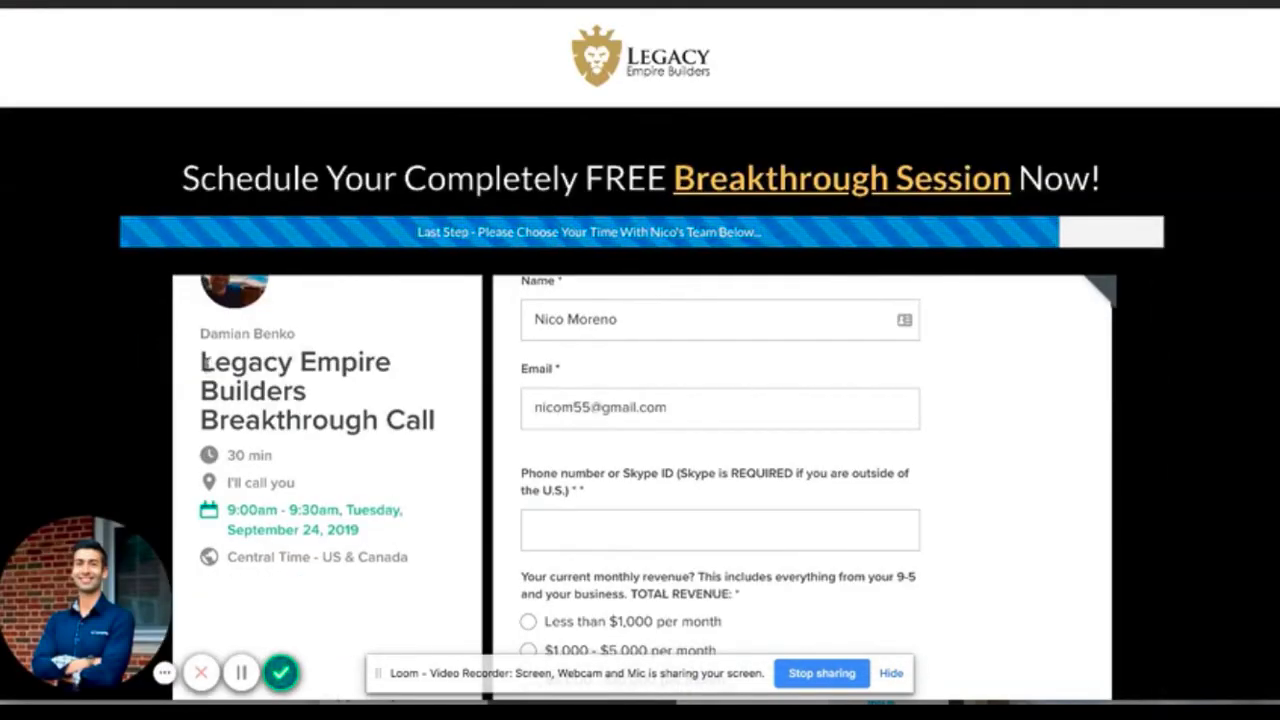
left_click_drag(204, 362, 434, 420)
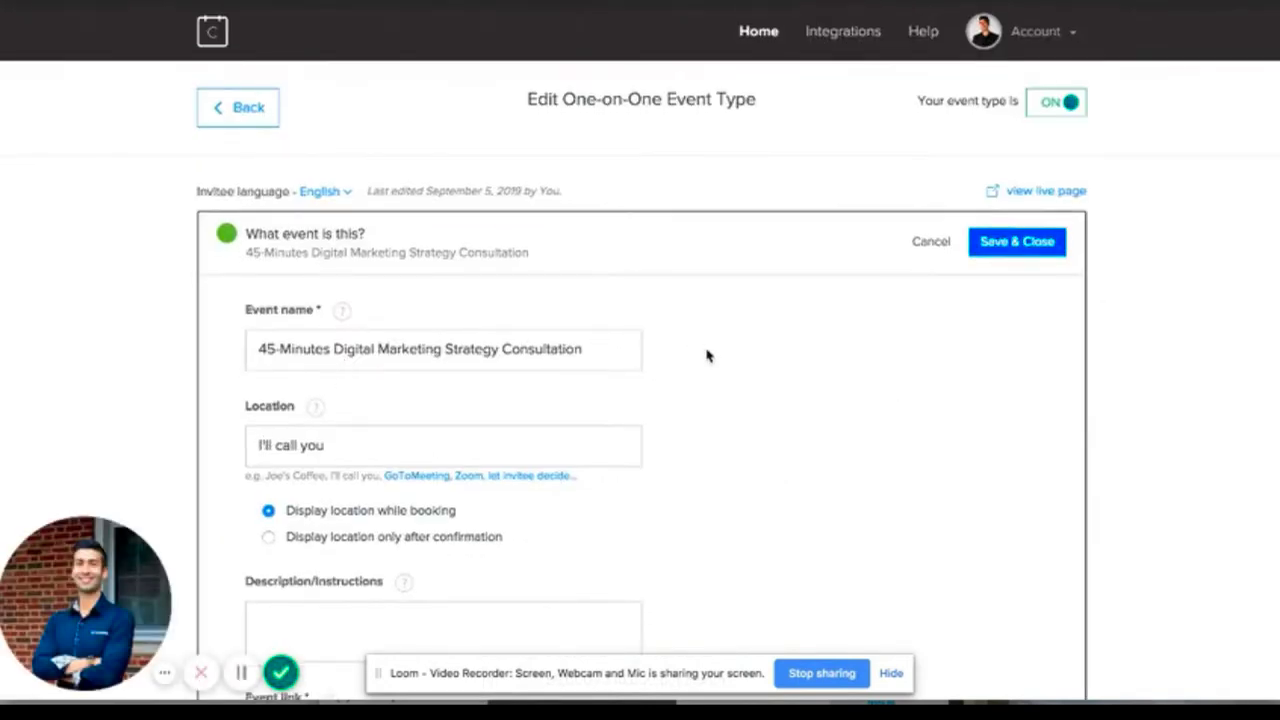
Expand Invitee Questions and review Name, Email and the three custom questions.
scroll(780, 304, "down", 3)
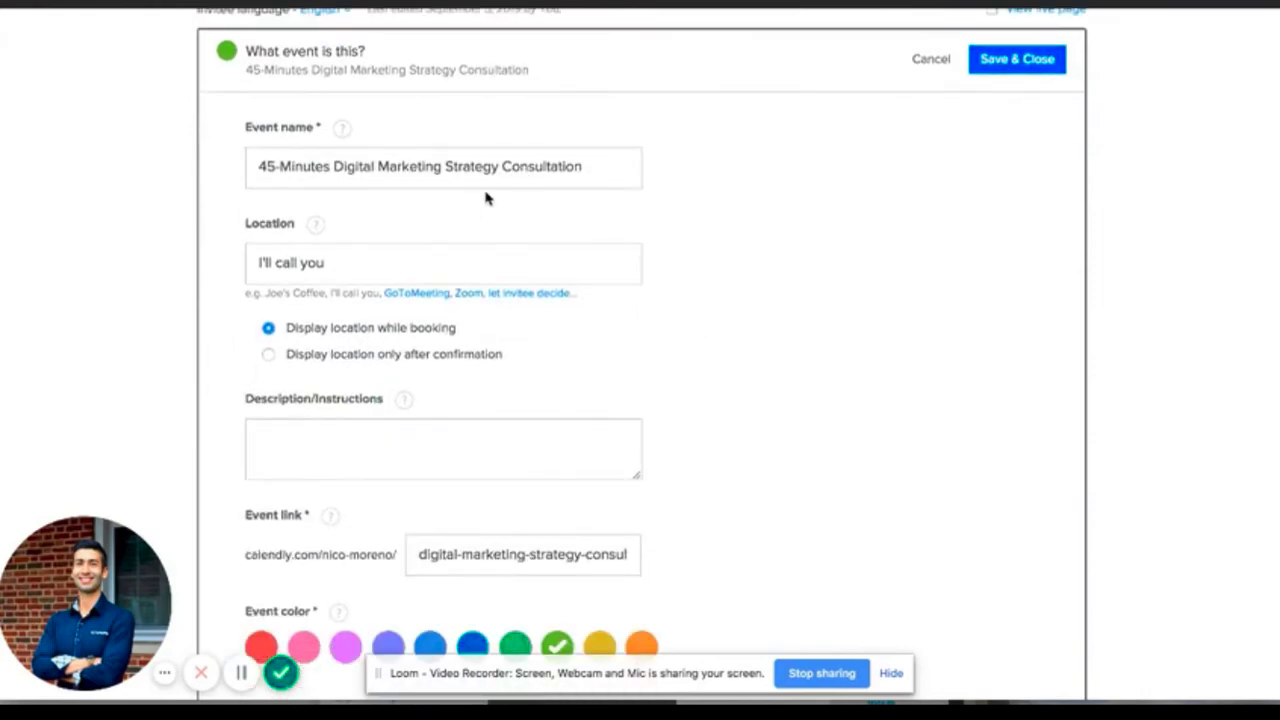
scroll(780, 286, "down", 5)
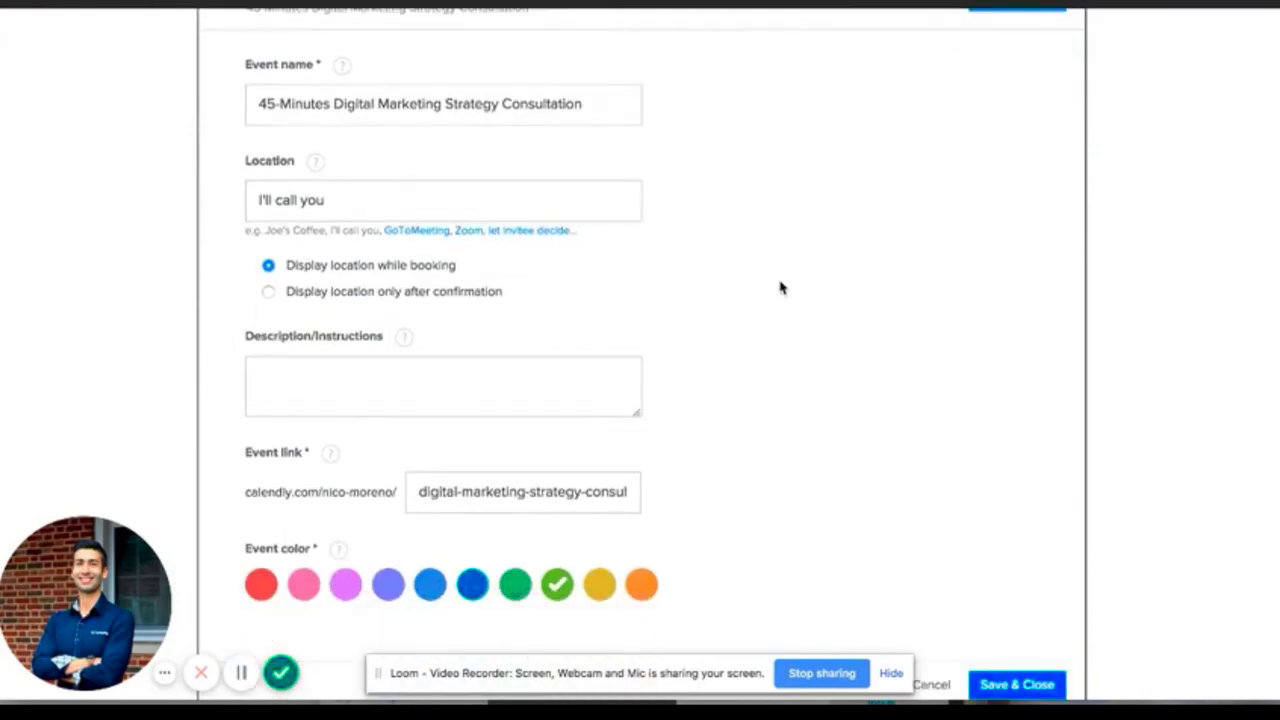
scroll(763, 357, "down", 2)
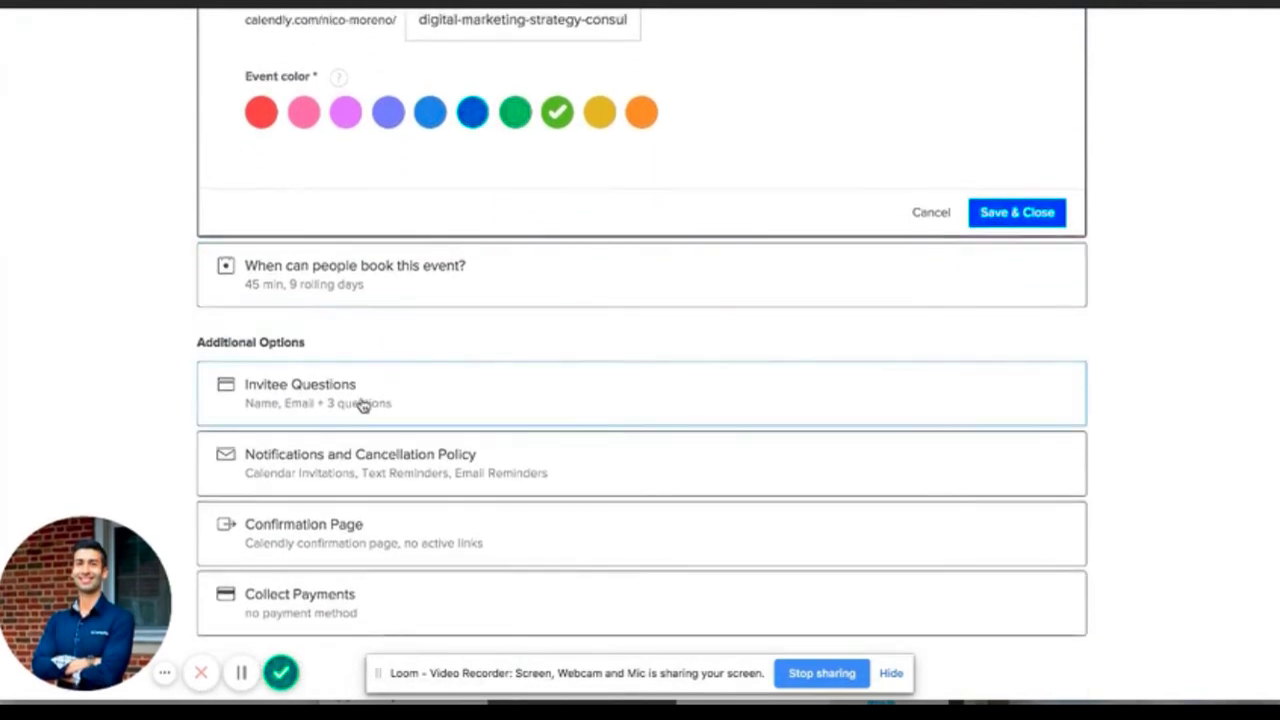
left_click(603, 407)
scroll(677, 287, "down", 3)
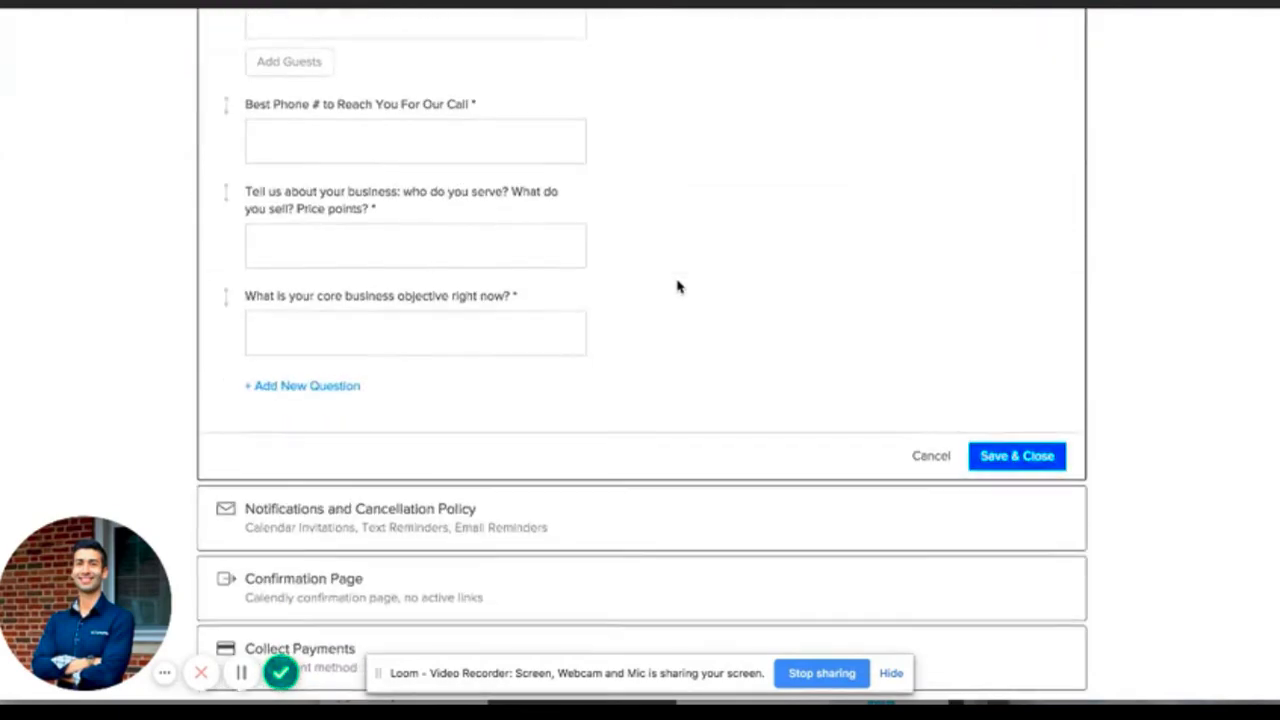
scroll(677, 287, "up", 3)
scroll(480, 383, "down", 2)
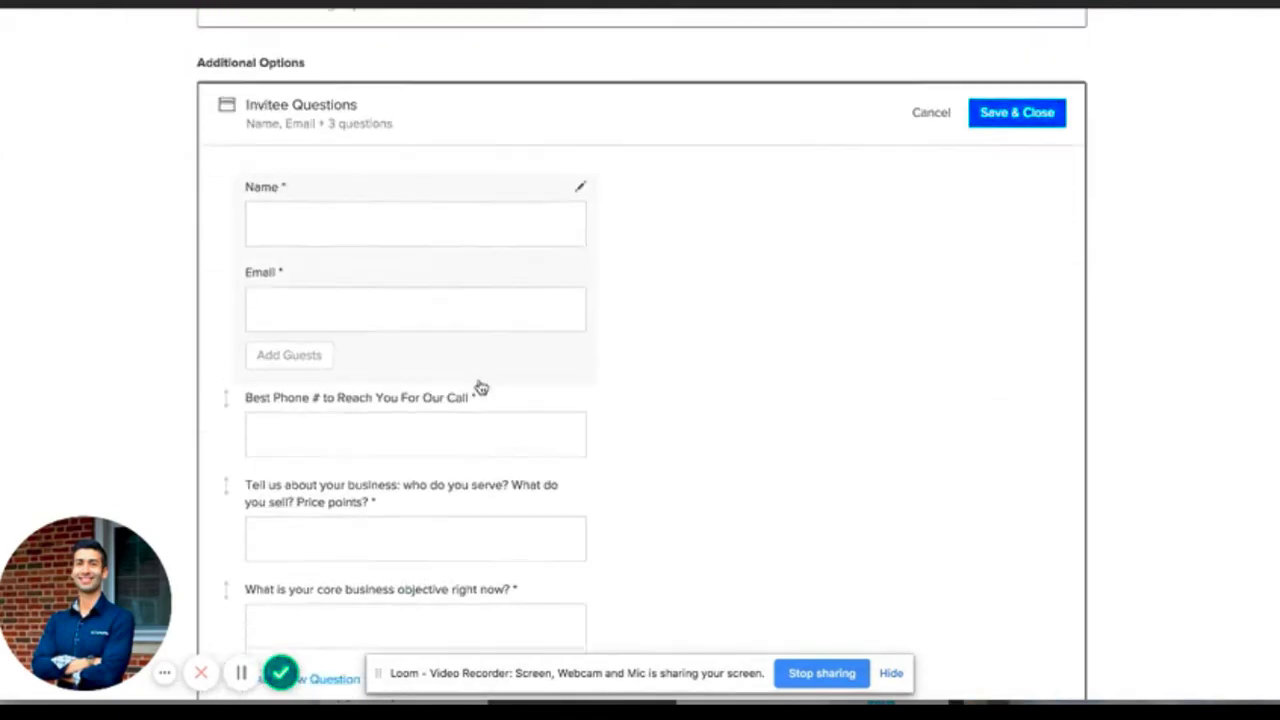
scroll(563, 333, "down", 1)
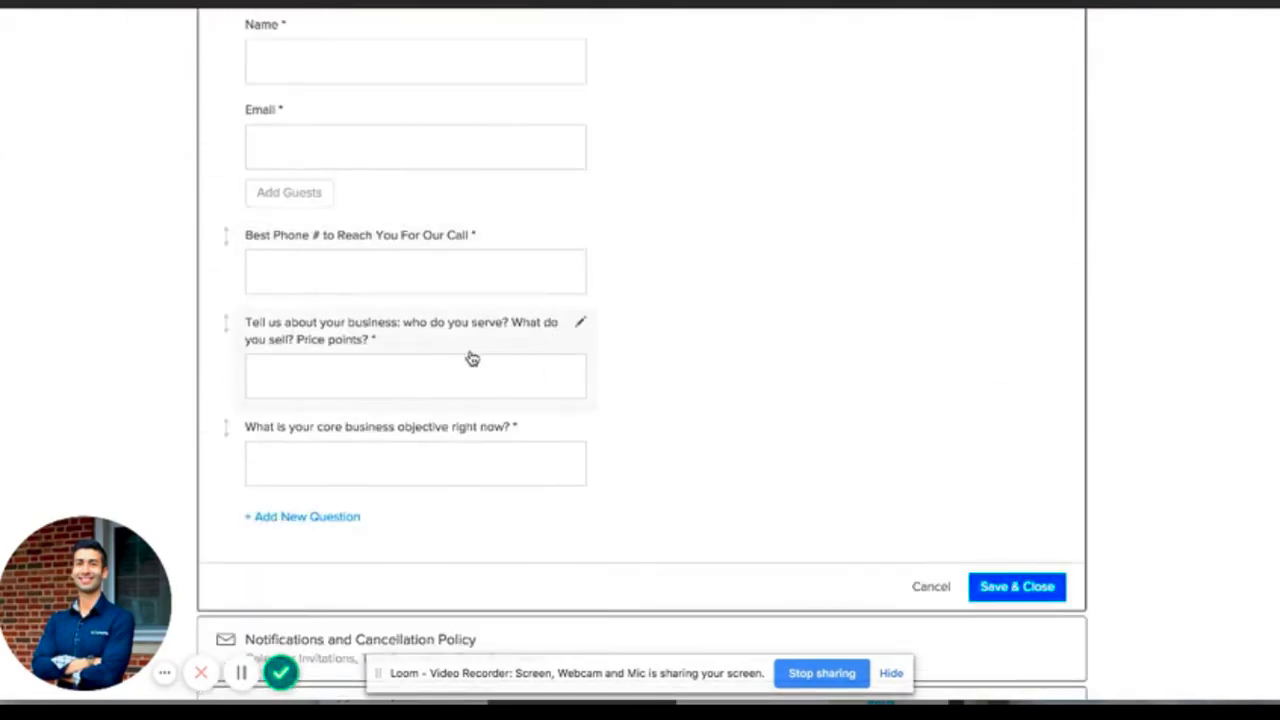
scroll(471, 331, "up", 5)
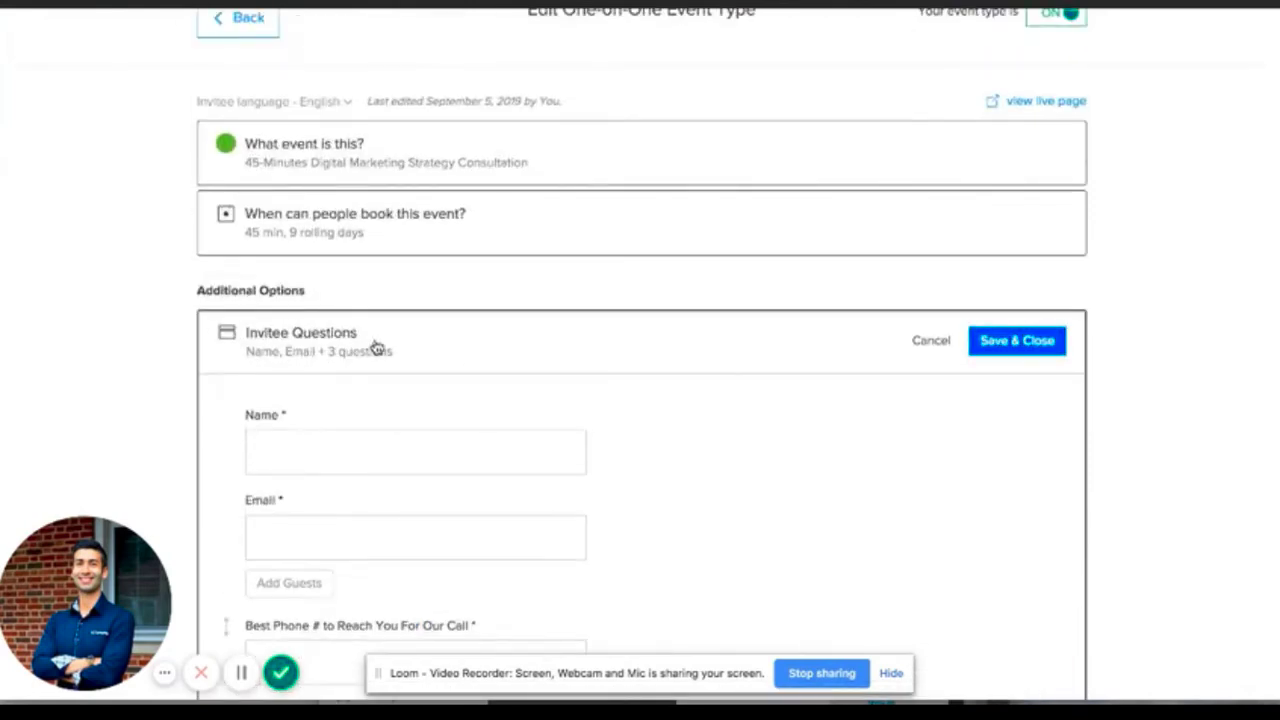
scroll(376, 346, "down", 2)
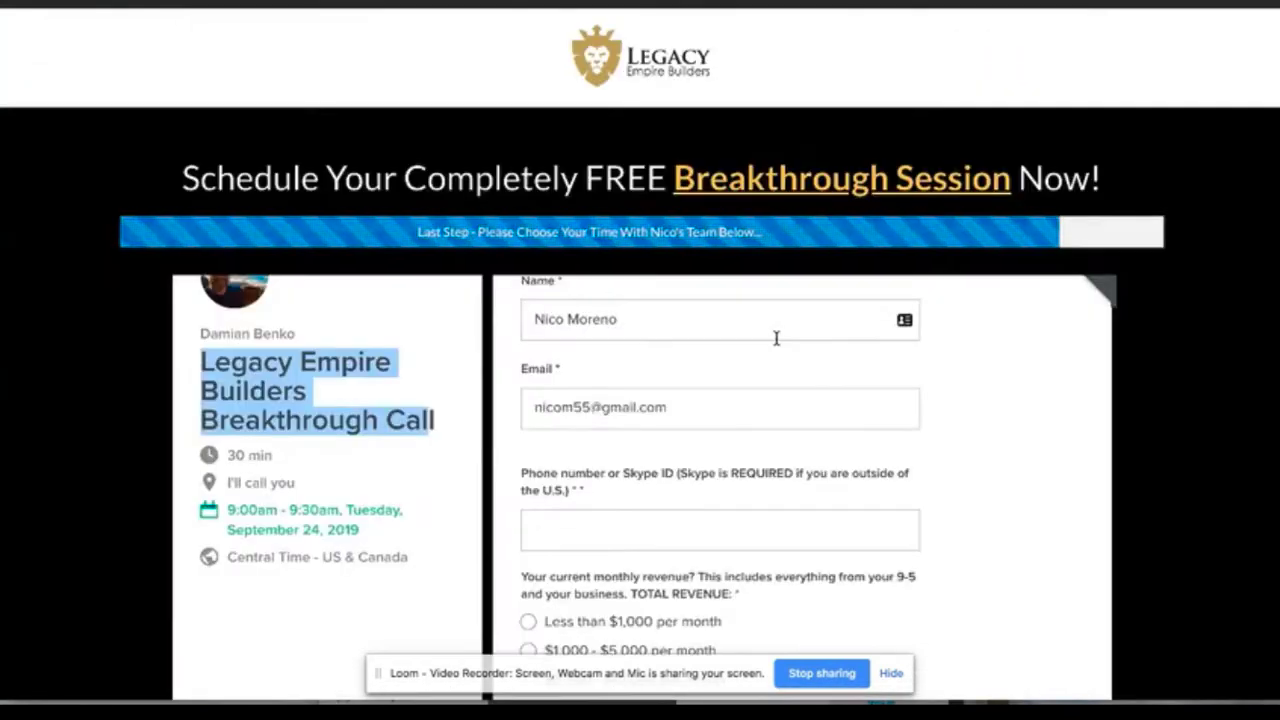
scroll(774, 337, "down", 5)
scroll(776, 338, "down", 7)
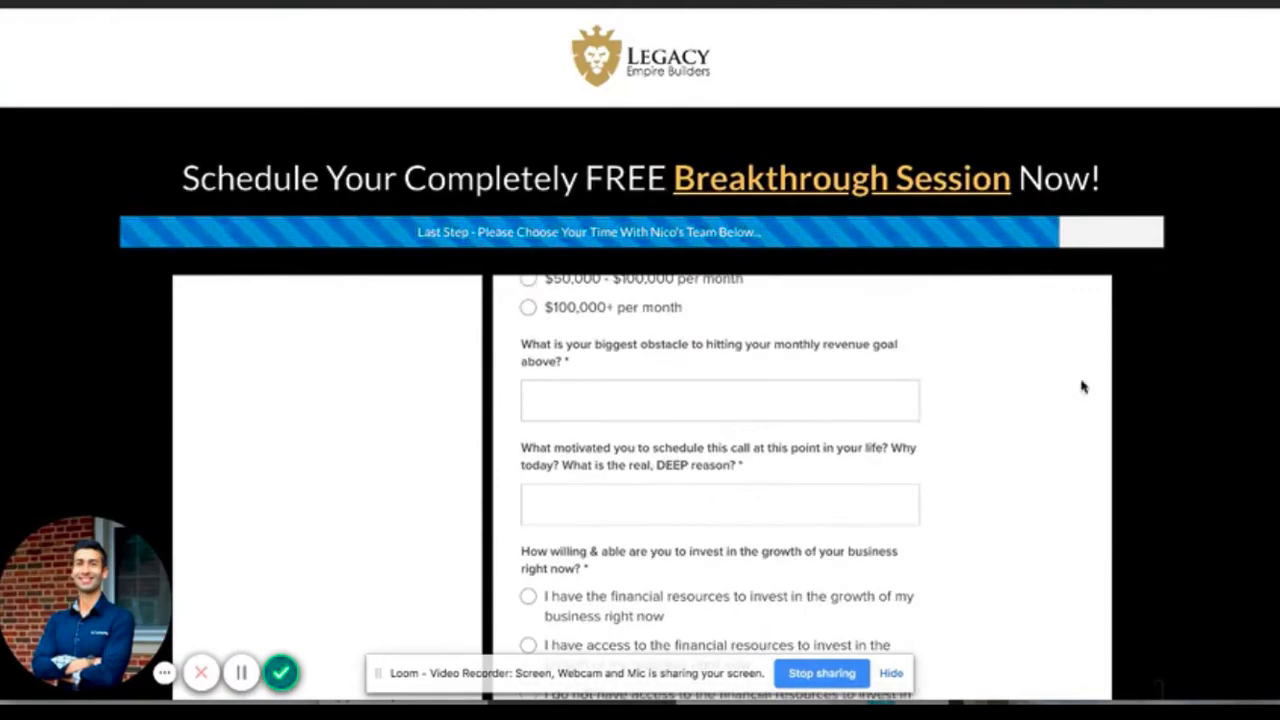
scroll(862, 268, "down", 8)
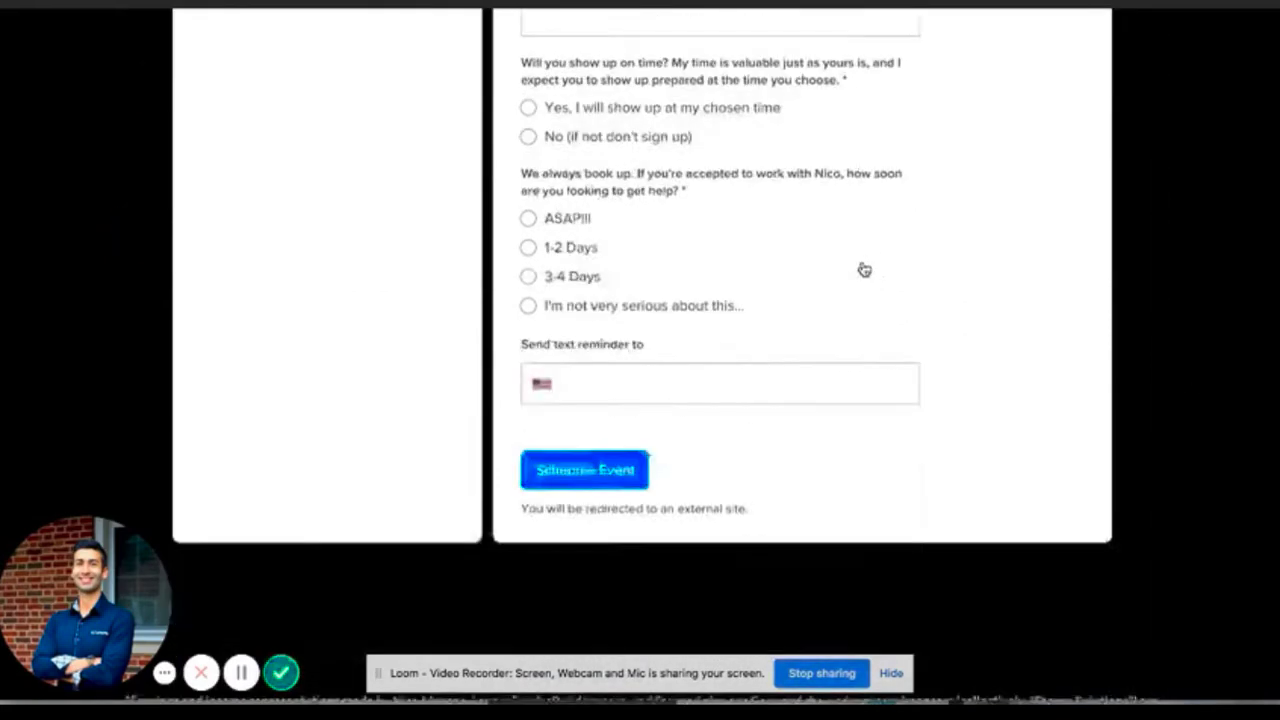
scroll(861, 262, "up", 10)
scroll(862, 262, "up", 5)
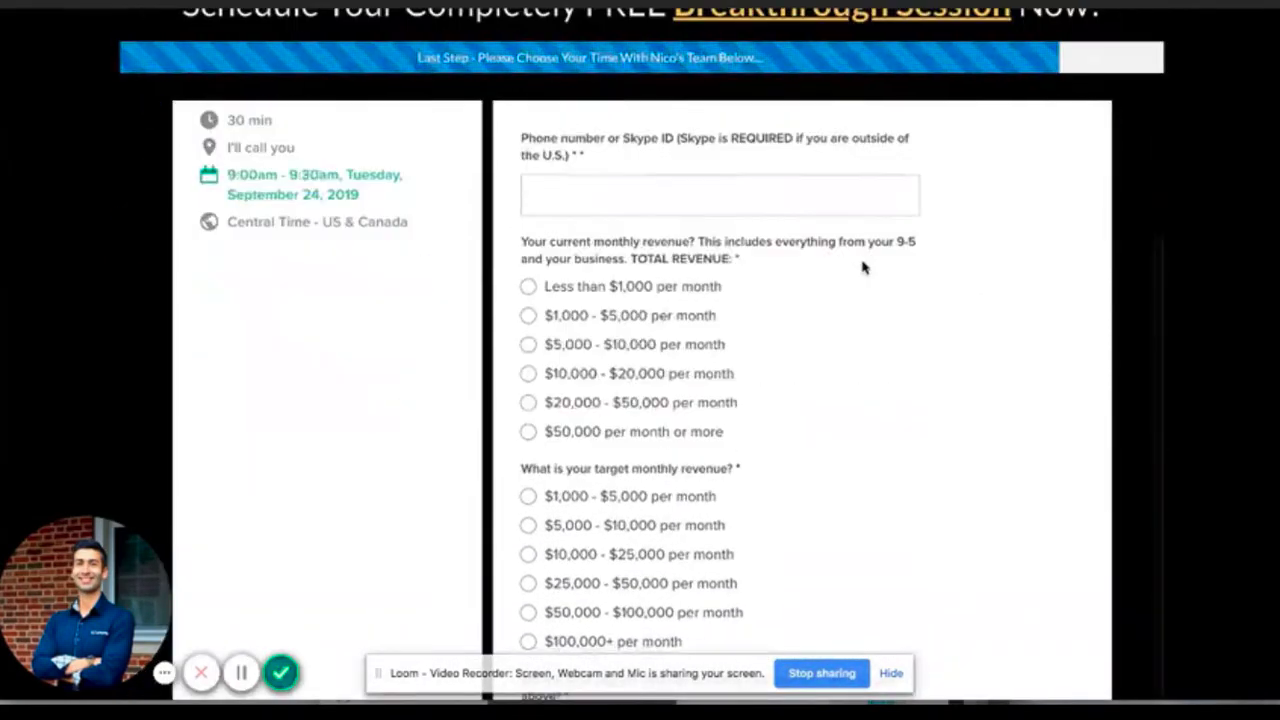
left_click(528, 290)
left_click(528, 316)
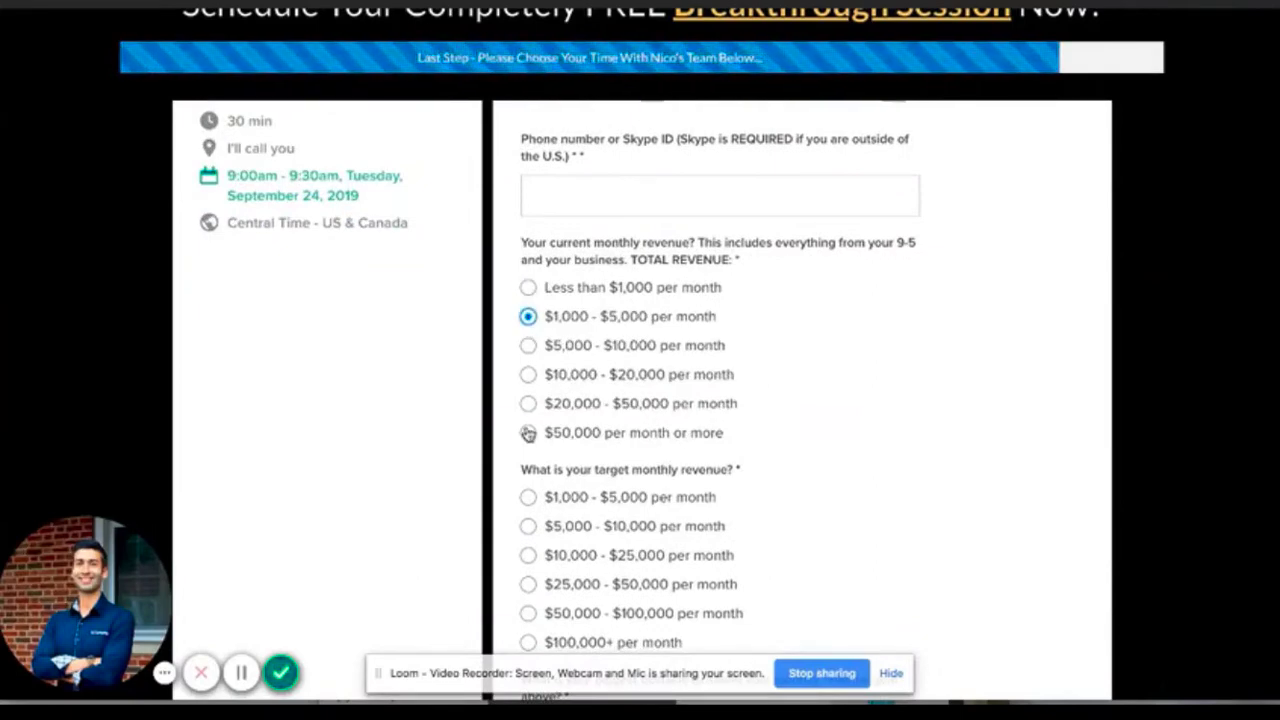
left_click(528, 432)
scroll(764, 313, "down", 1)
scroll(740, 312, "down", 3)
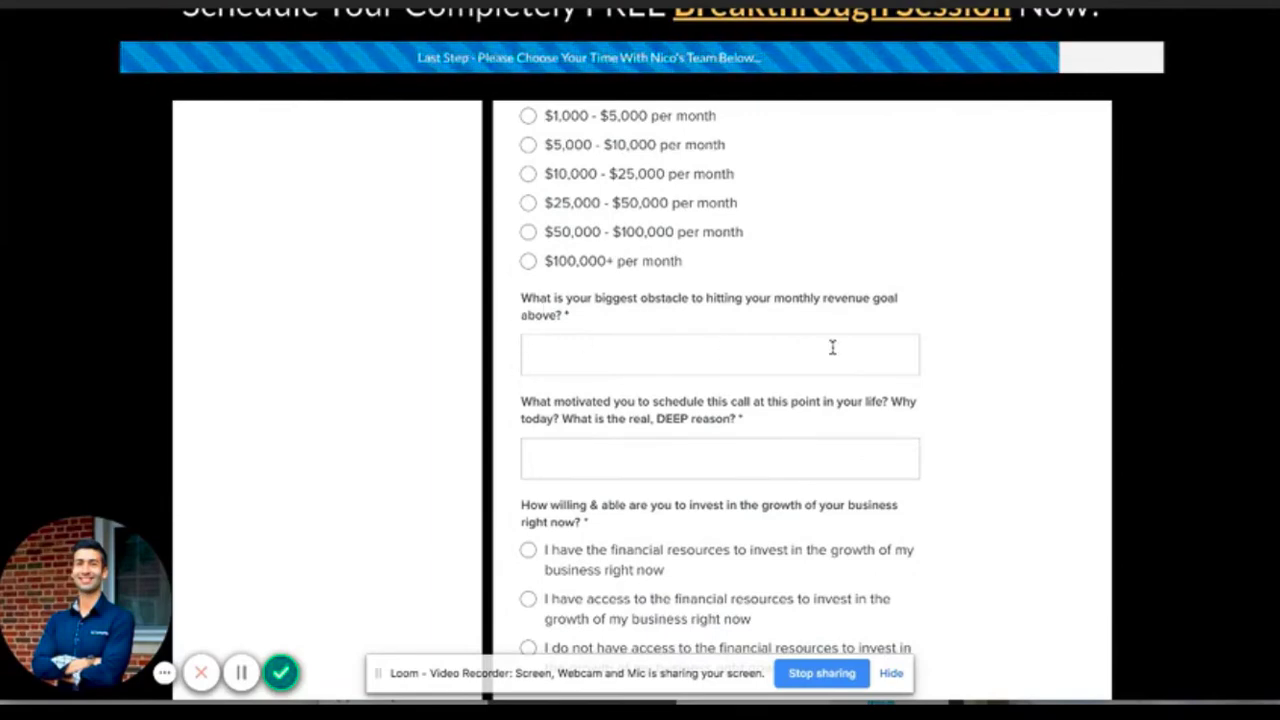
left_click(732, 348)
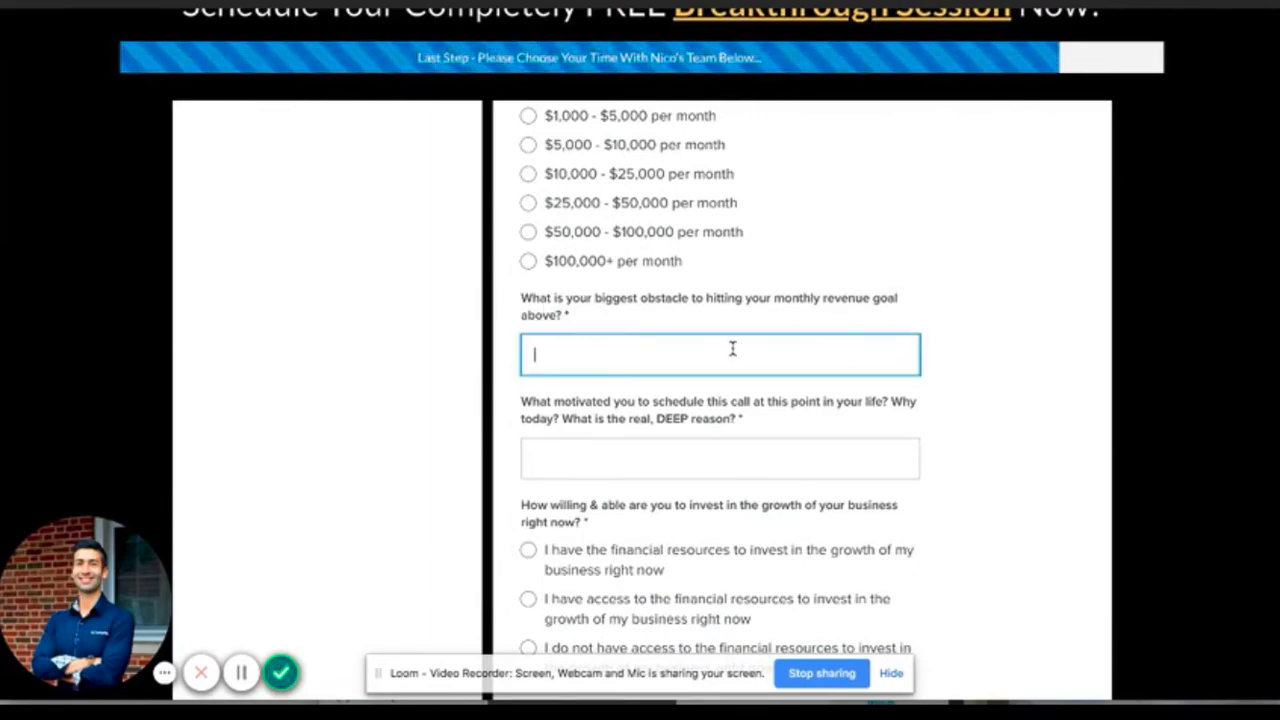
scroll(732, 348, "down", 3)
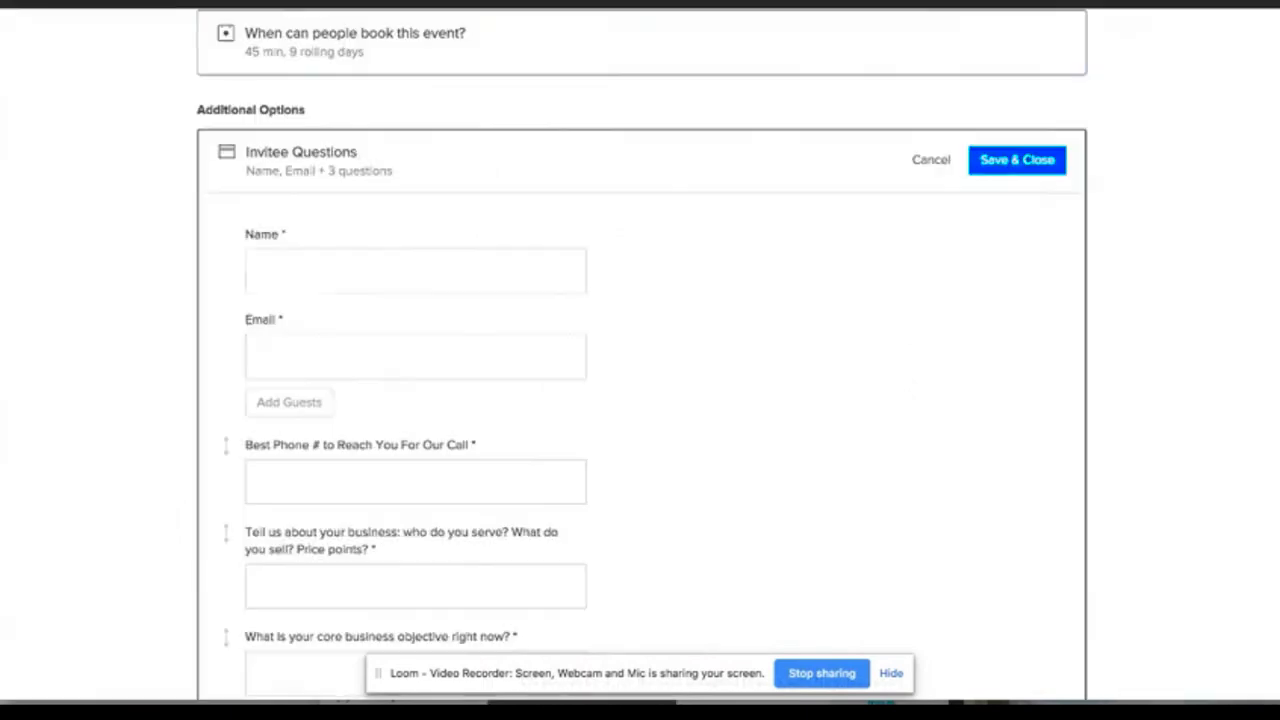
scroll(586, 337, "down", 4)
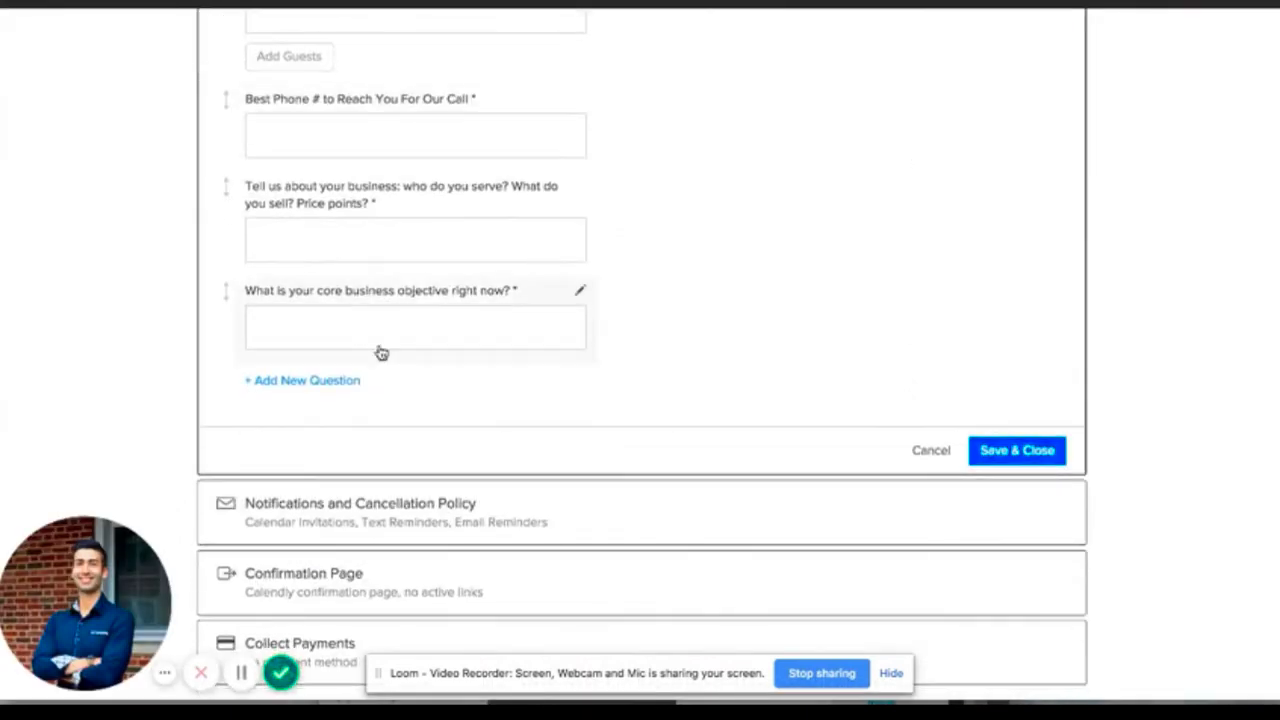
scroll(968, 383, "down", 1)
scroll(777, 397, "up", 1)
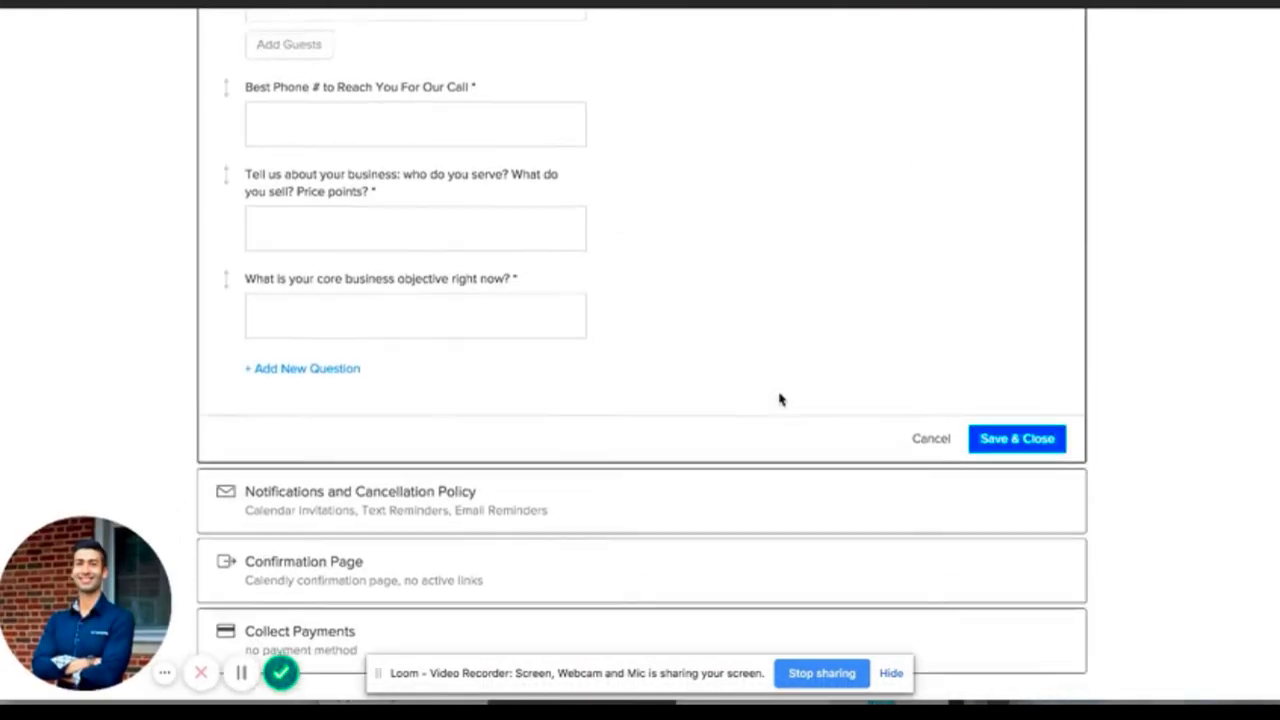
scroll(660, 445, "down", 1)
scroll(543, 389, "up", 8)
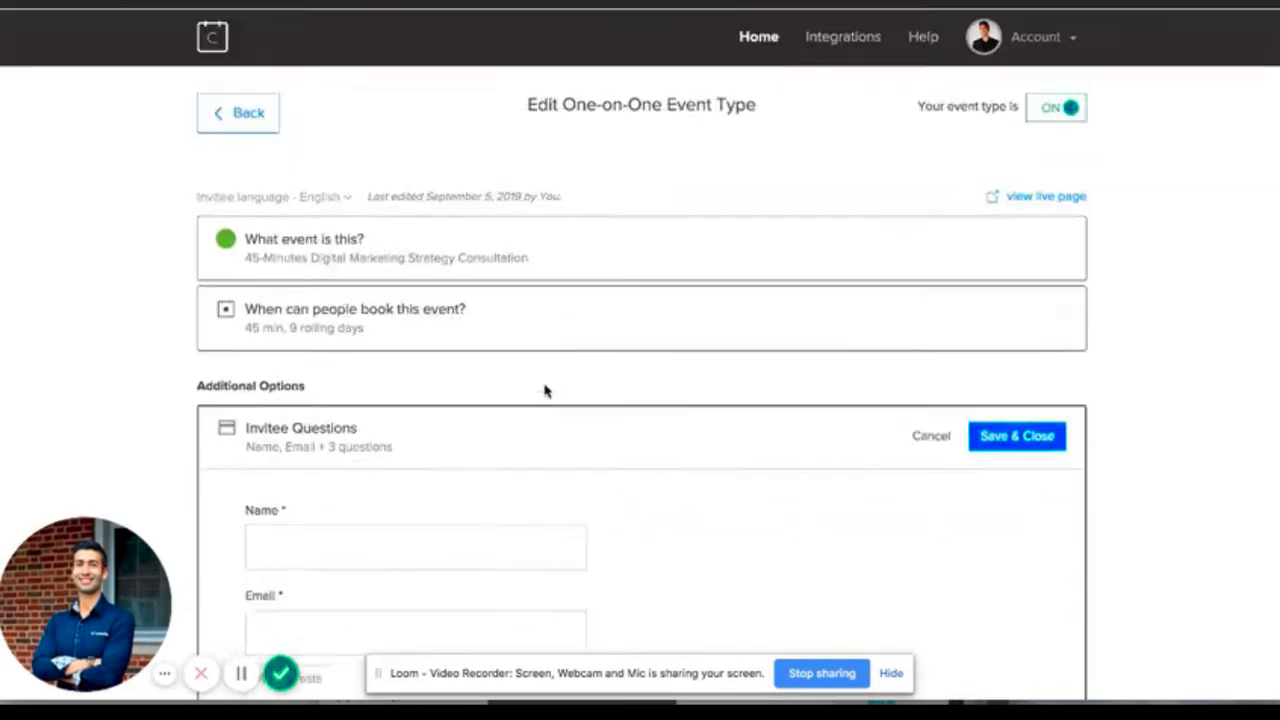
scroll(545, 391, "down", 1)
scroll(594, 171, "up", 1)
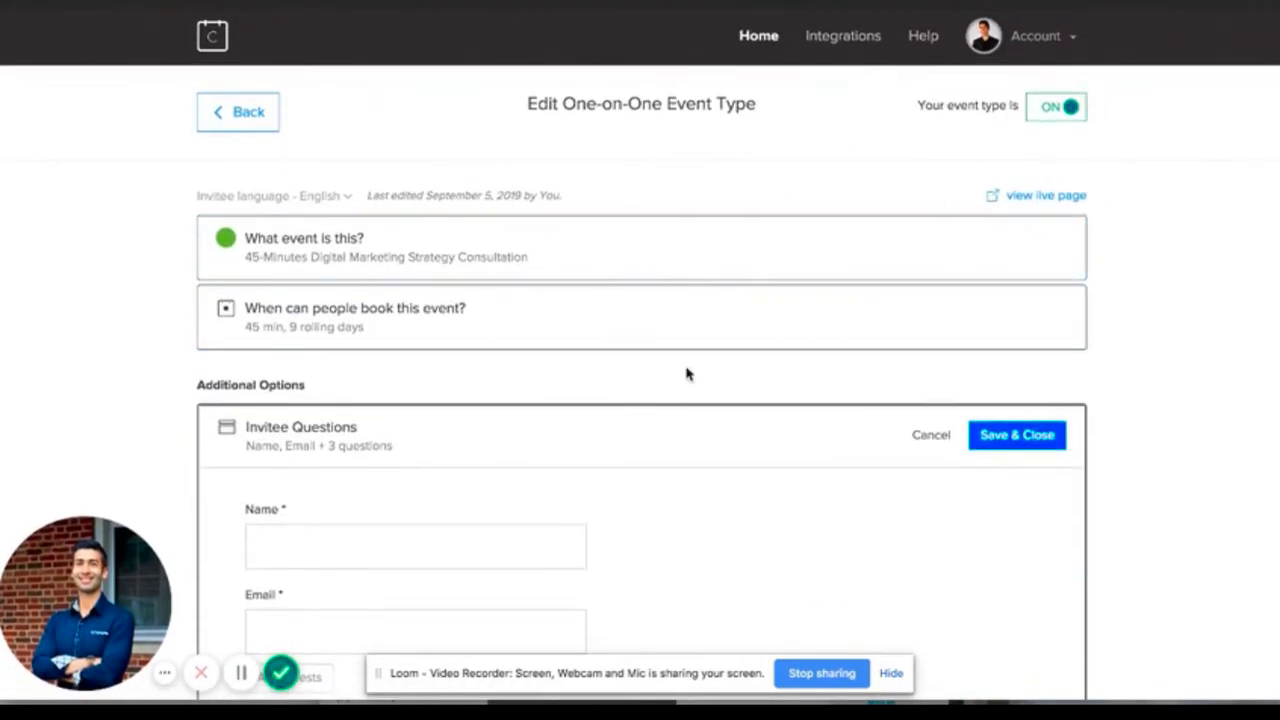
left_click(238, 111)
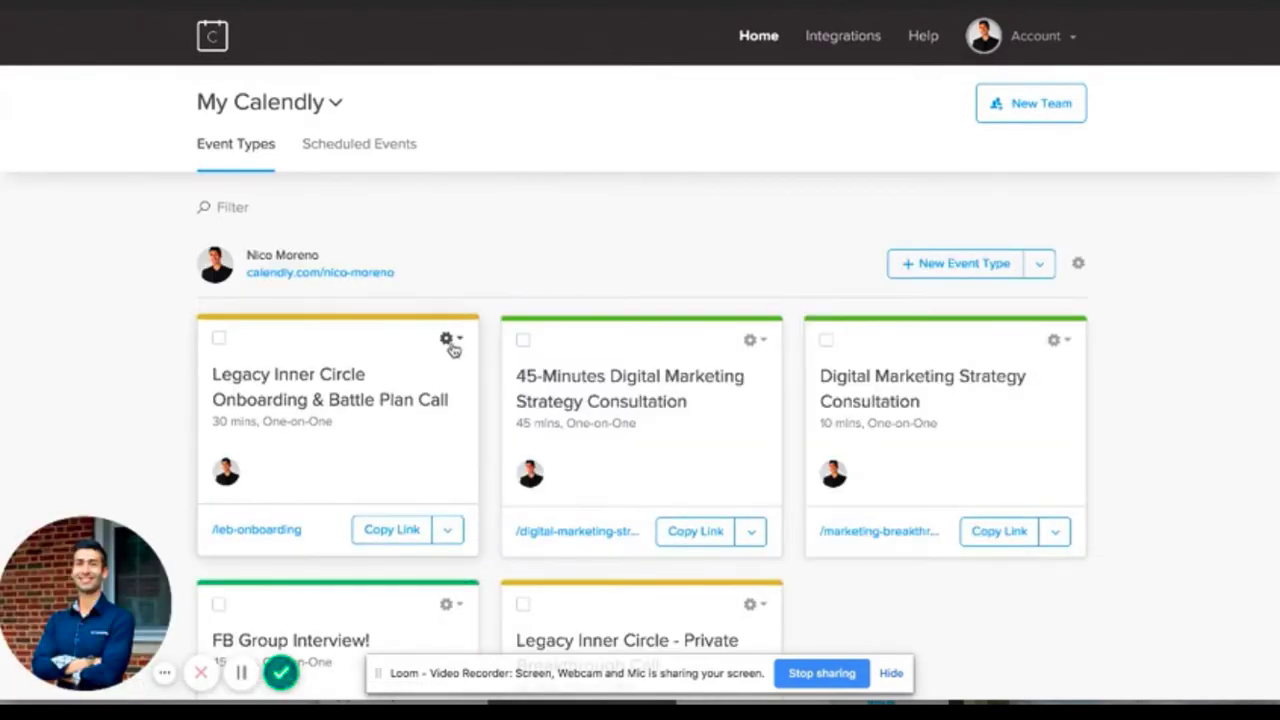
Choose Add to Website from the Legacy Inner Circle Onboarding & Battle Plan Call's gear menu.
left_click(451, 535)
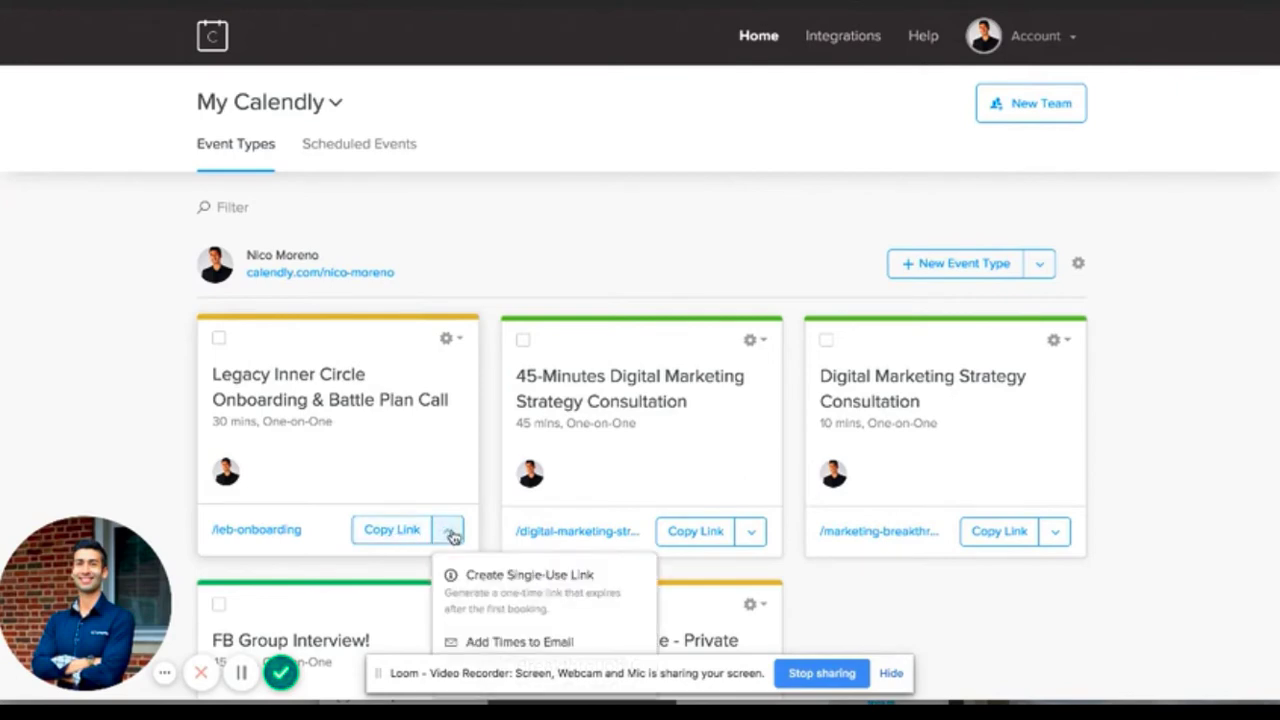
scroll(453, 537, "down", 2)
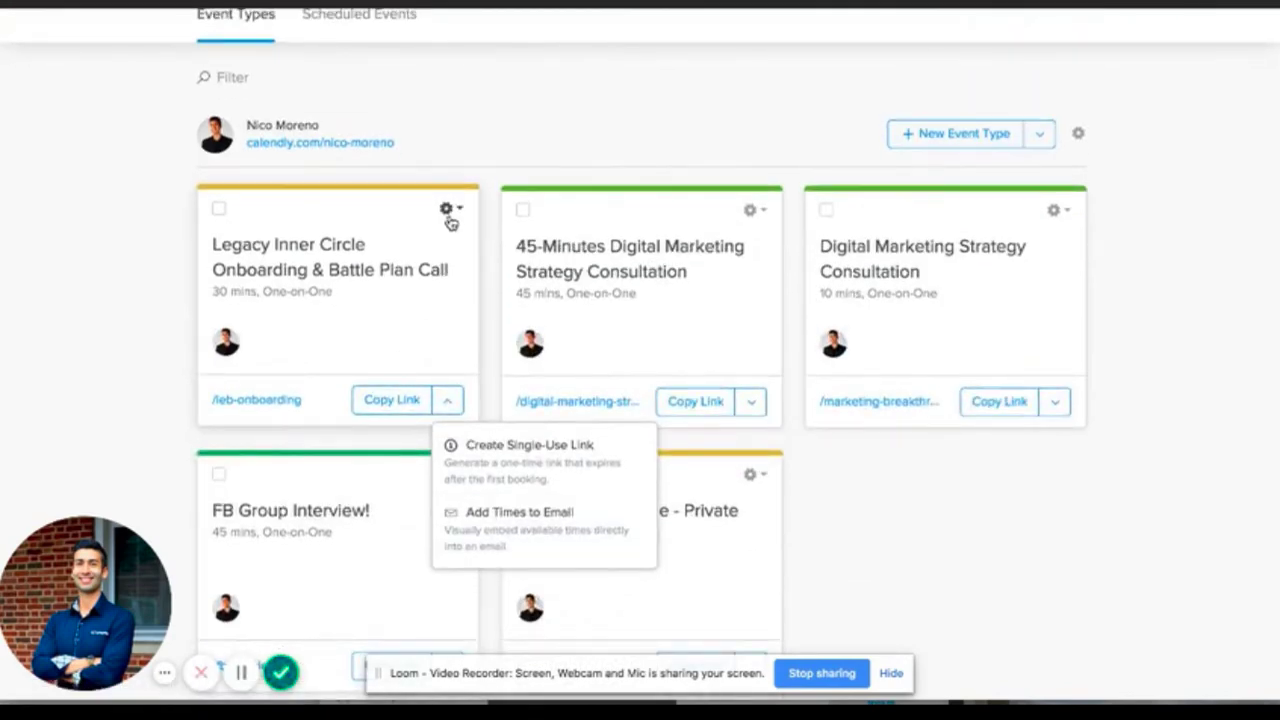
left_click(448, 214)
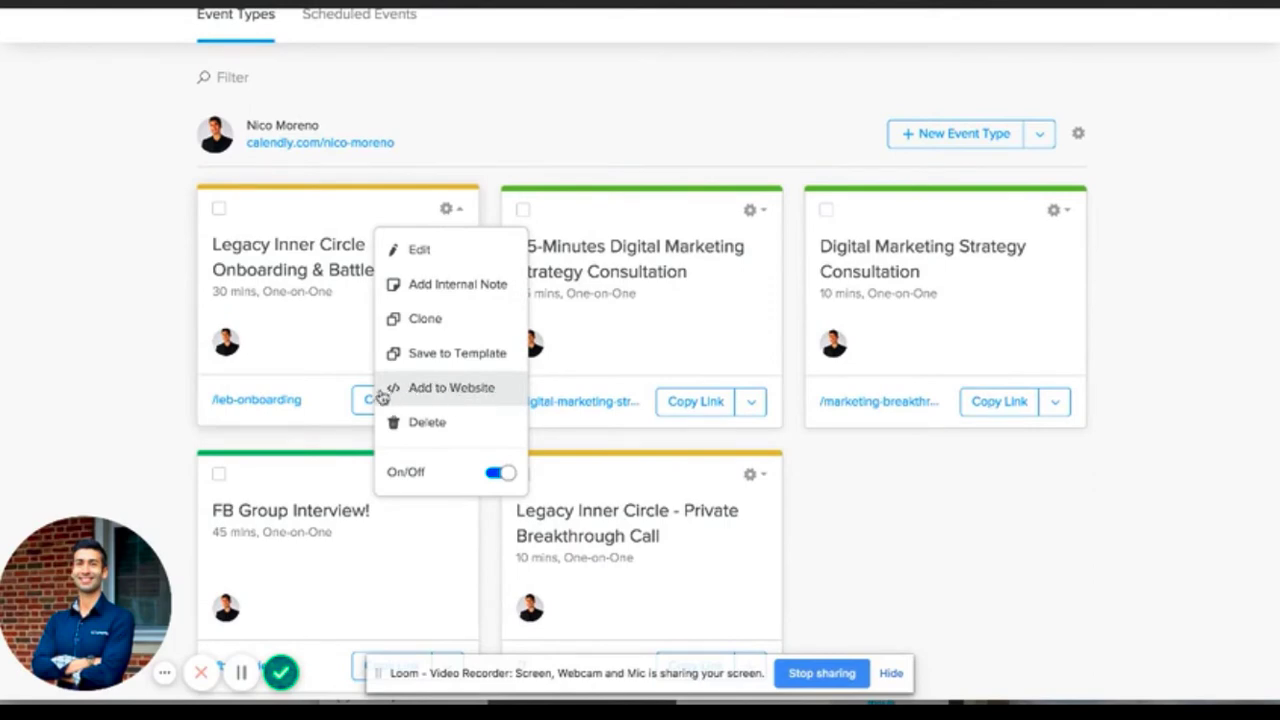
left_click(466, 390)
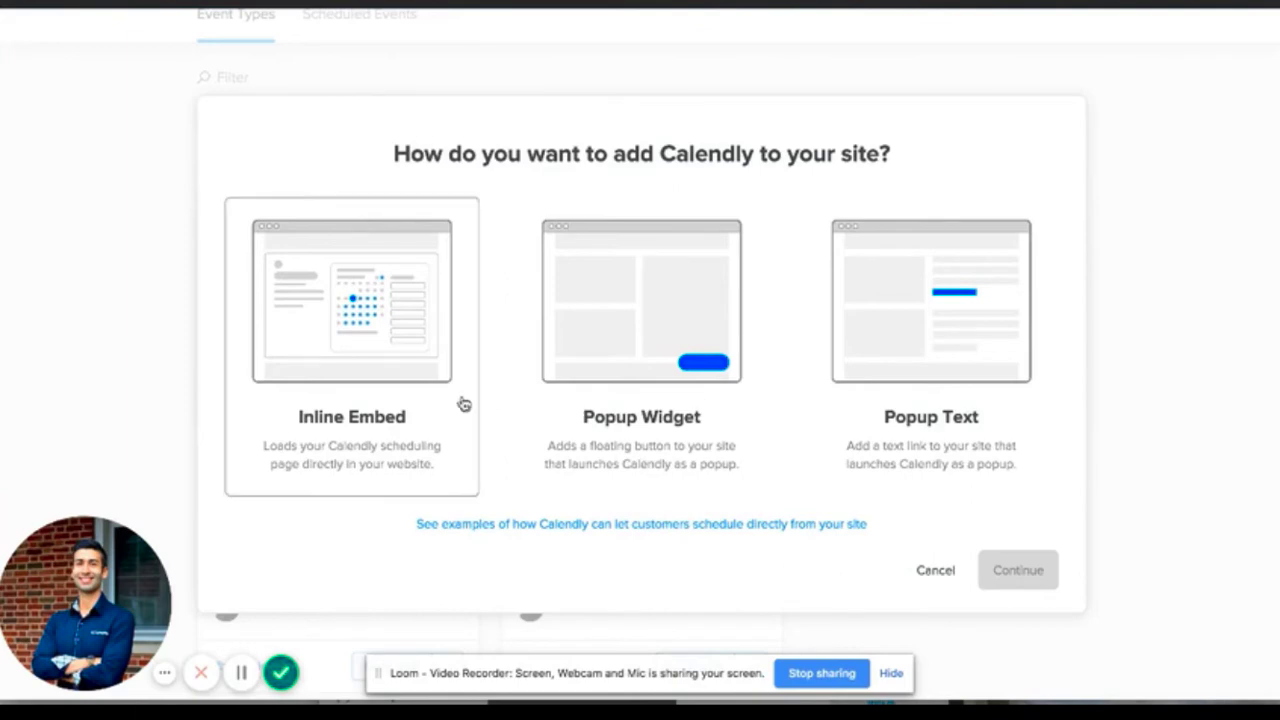
Choose Inline Embed, continue, and copy the onboarding call's embed code.
left_click(365, 340)
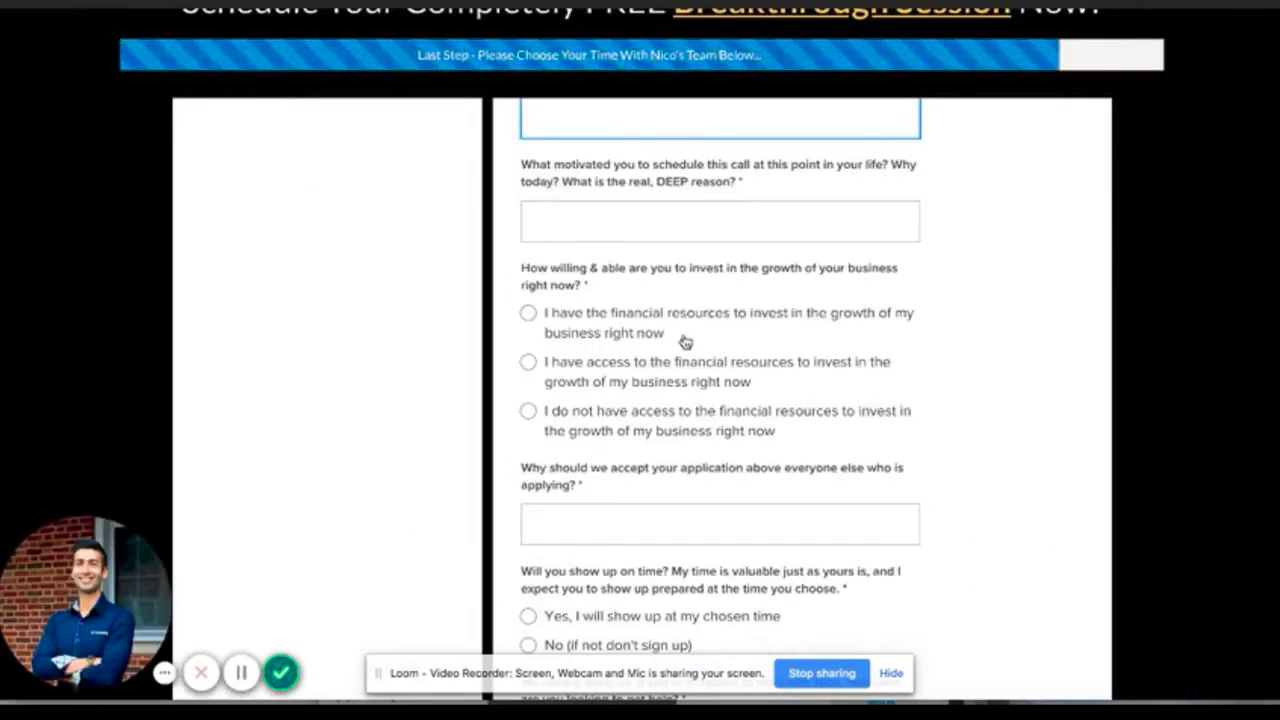
scroll(597, 289, "up", 10)
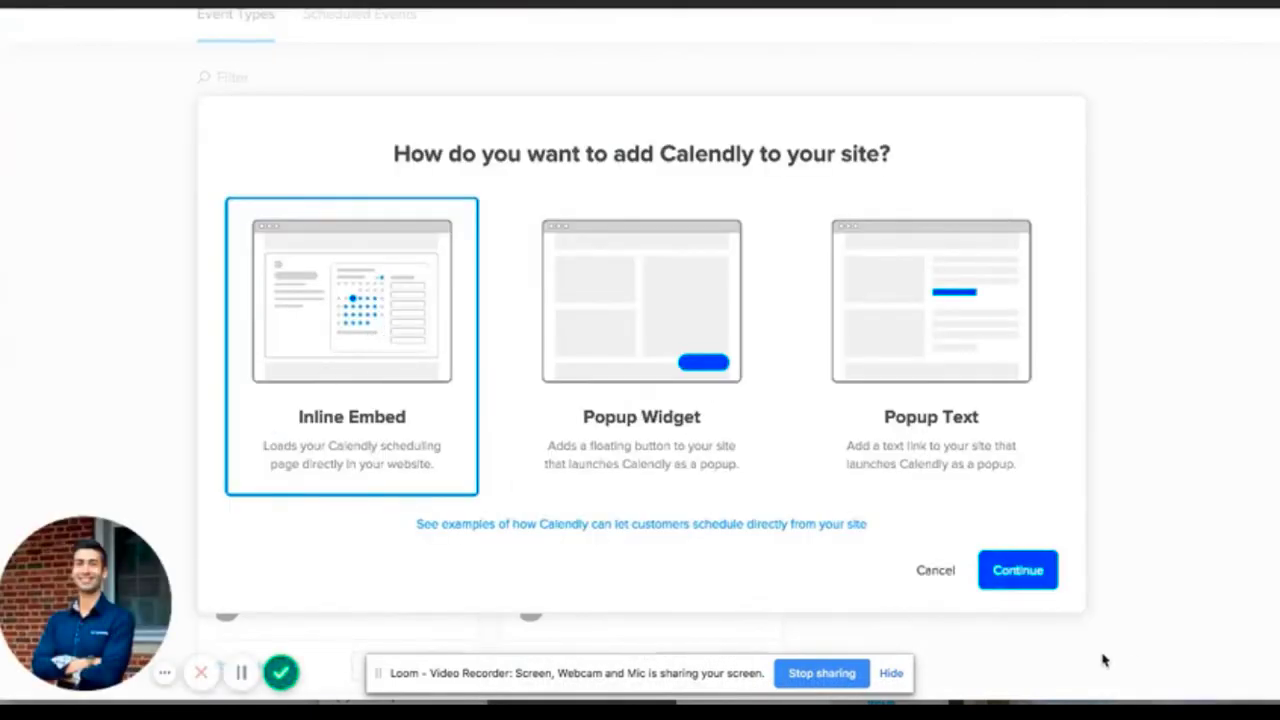
left_click(1032, 585)
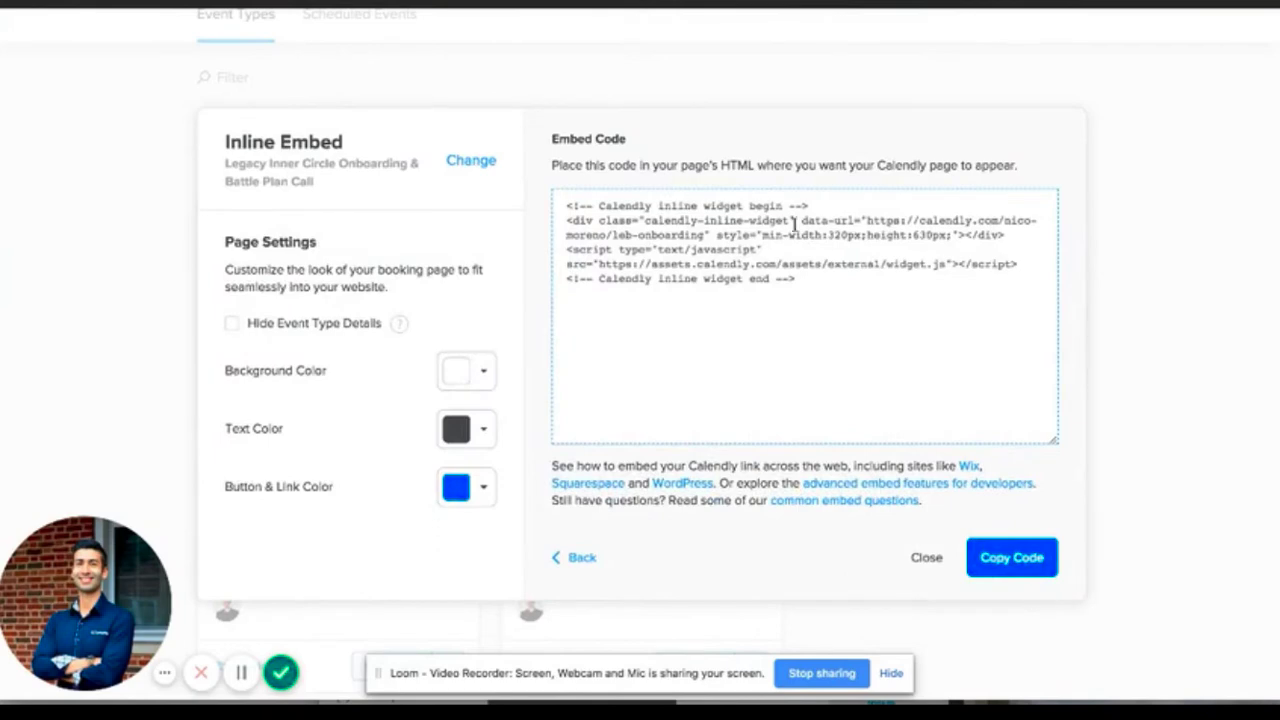
left_click(846, 280)
left_click(763, 205)
left_click(821, 292)
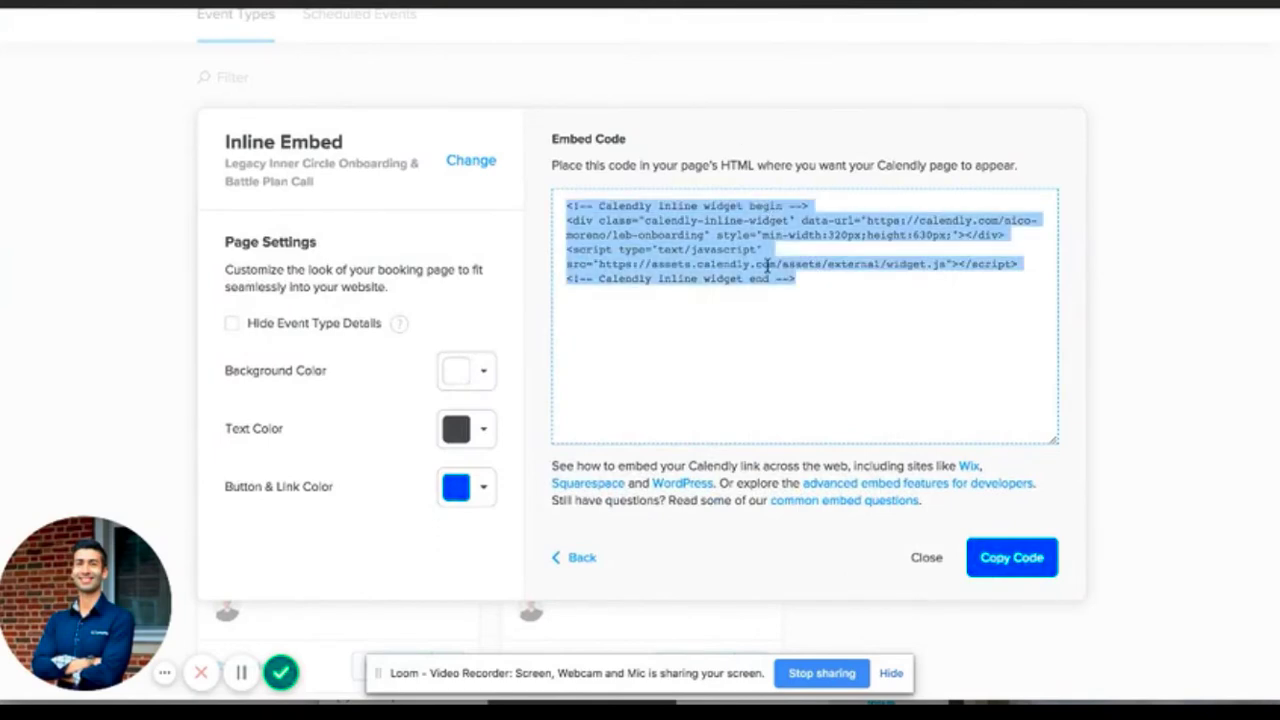
left_click(1010, 557)
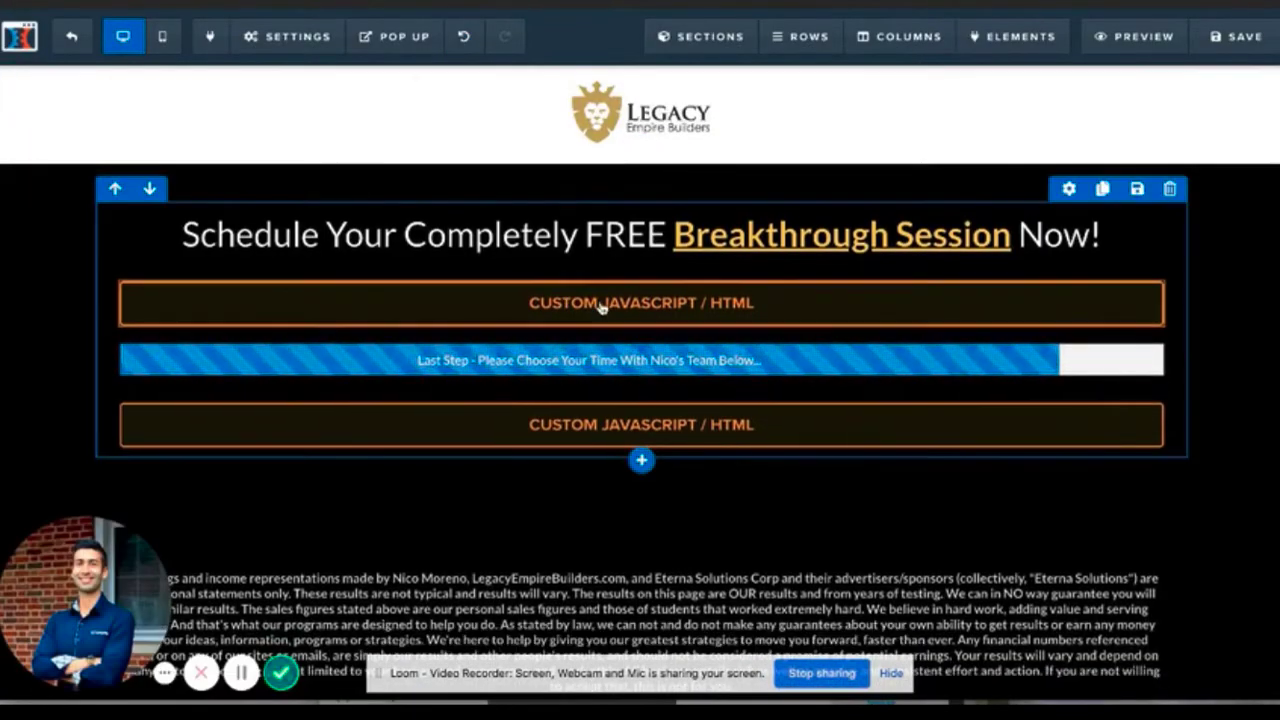
Paste the Calendly inline widget code into the top Custom JavaScript/HTML block's code editor.
left_click(735, 300)
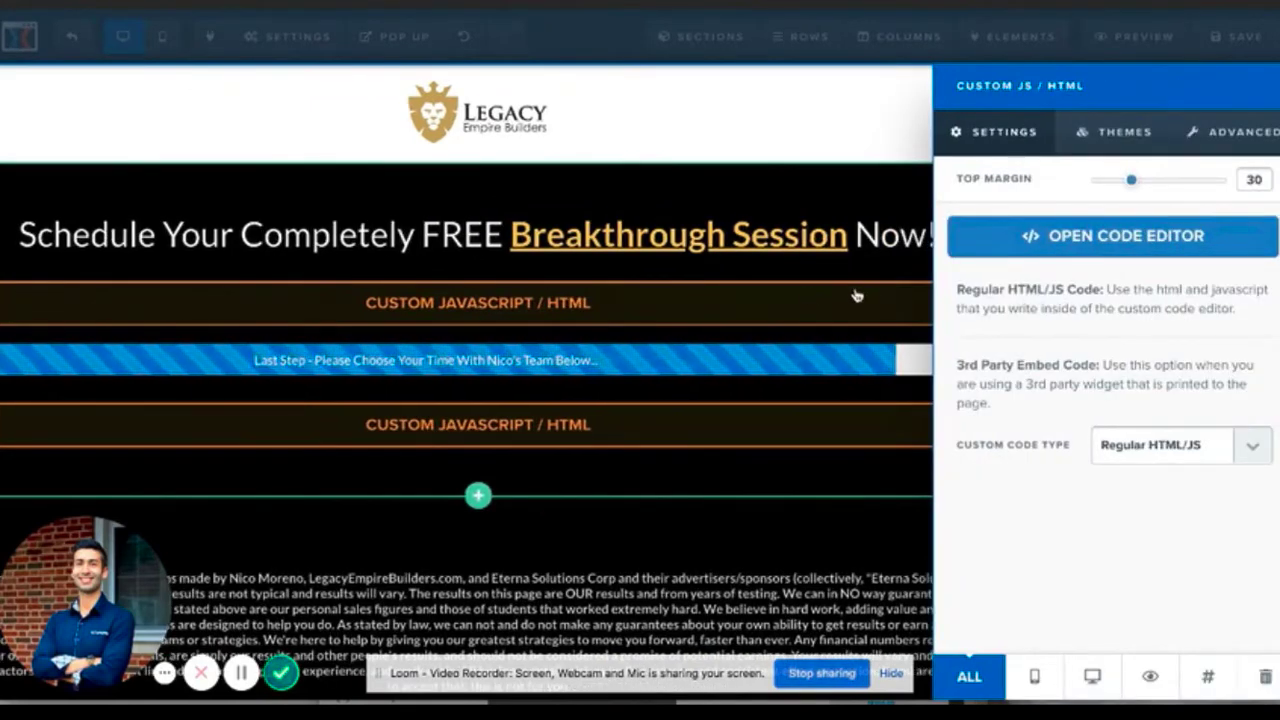
left_click(1063, 236)
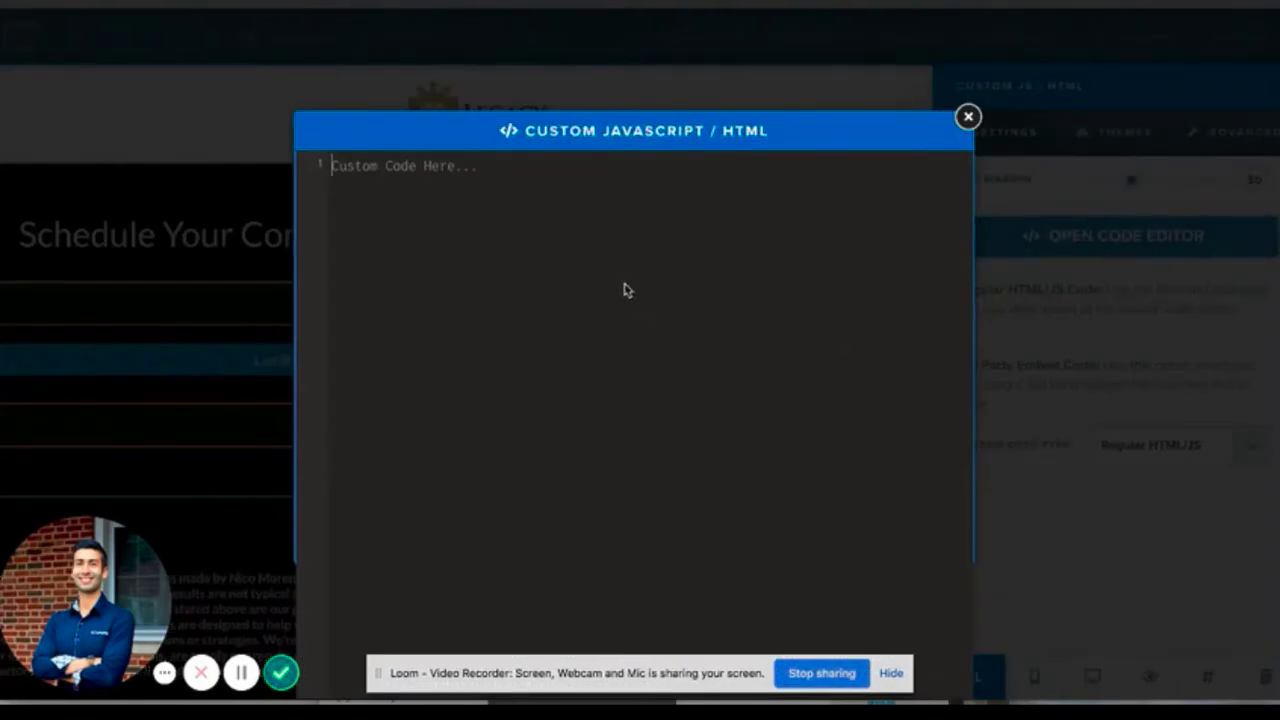
key("ctrl+v")
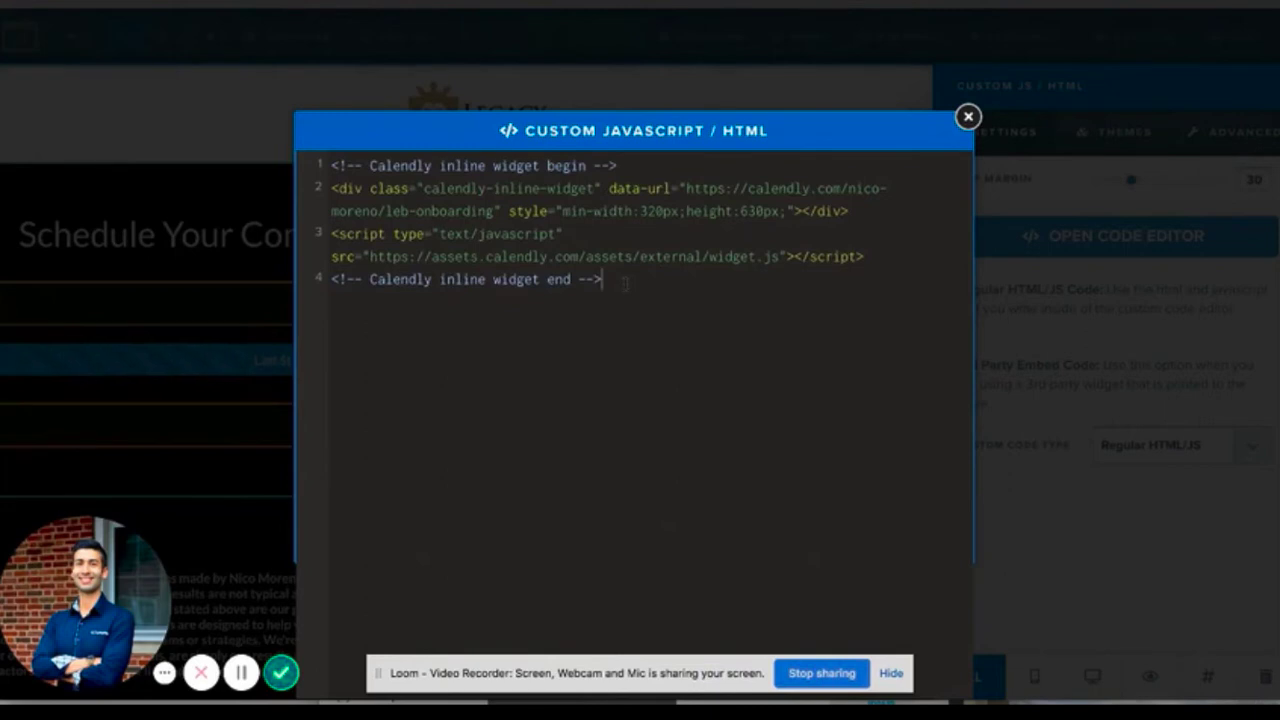
left_click(968, 118)
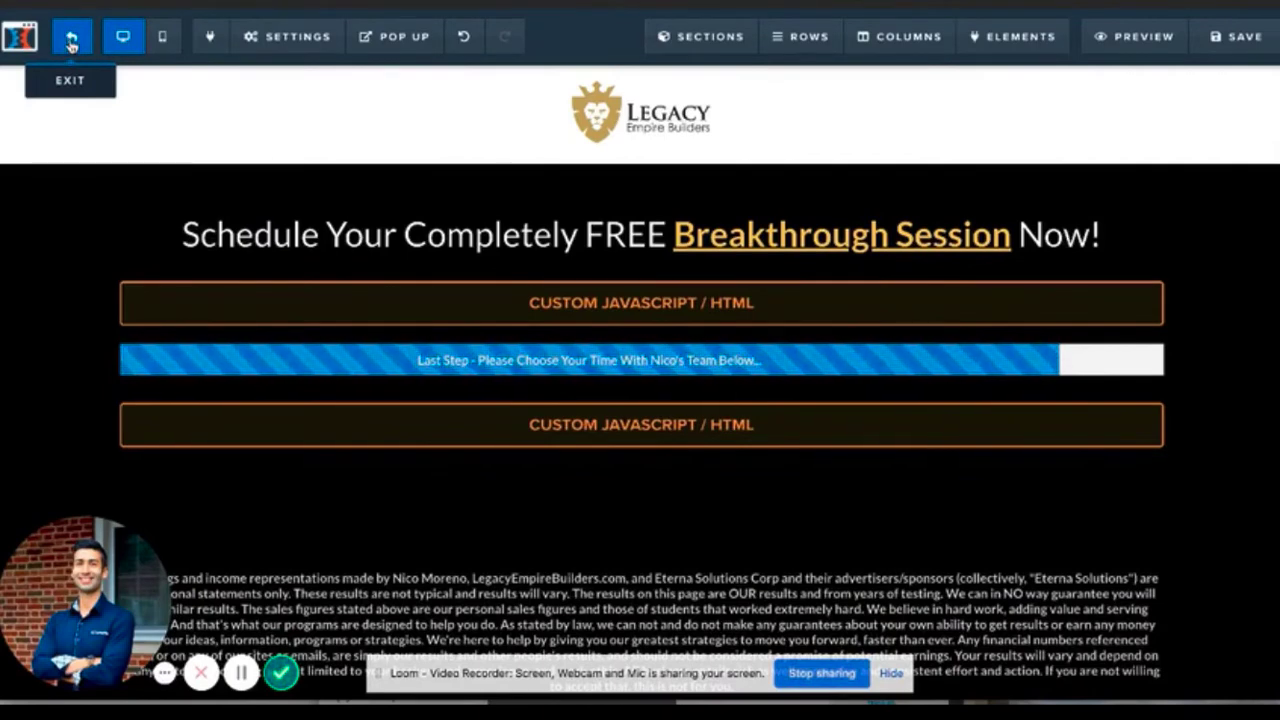
Exit the editor, confirm Leave, and reopen the Book Call (COD) page via EDIT PAGE.
left_click(71, 42)
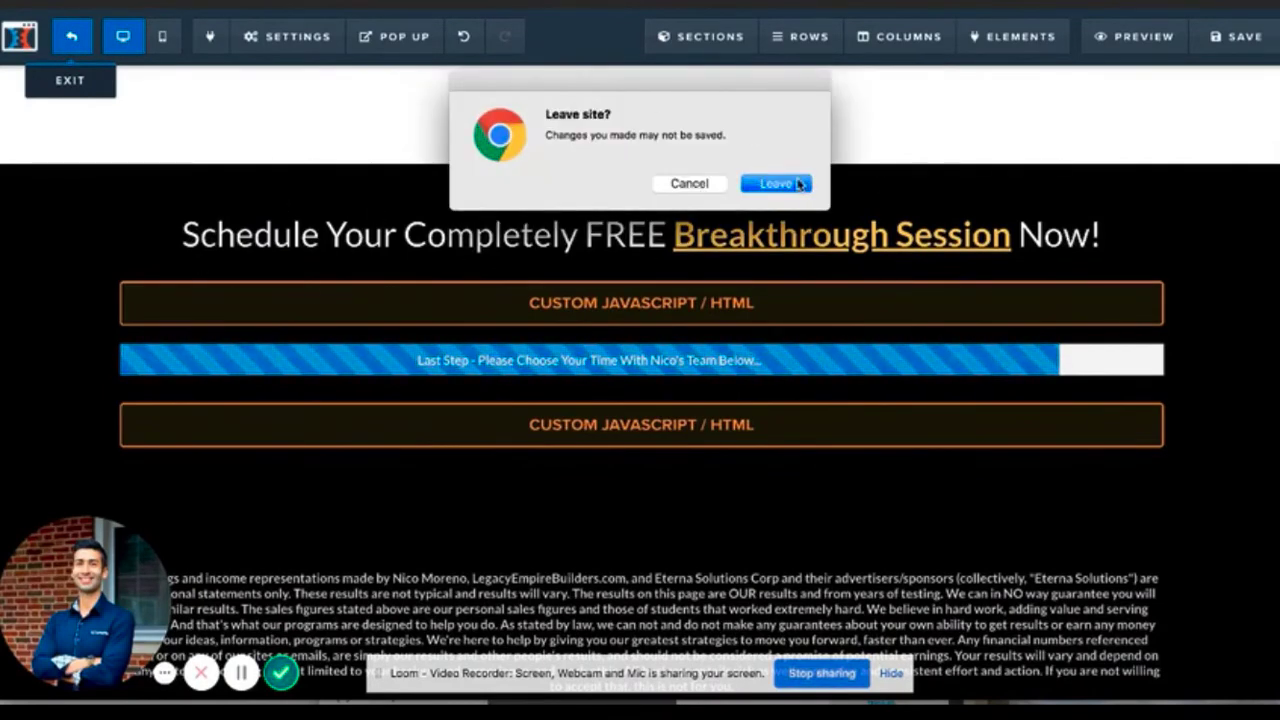
left_click(795, 184)
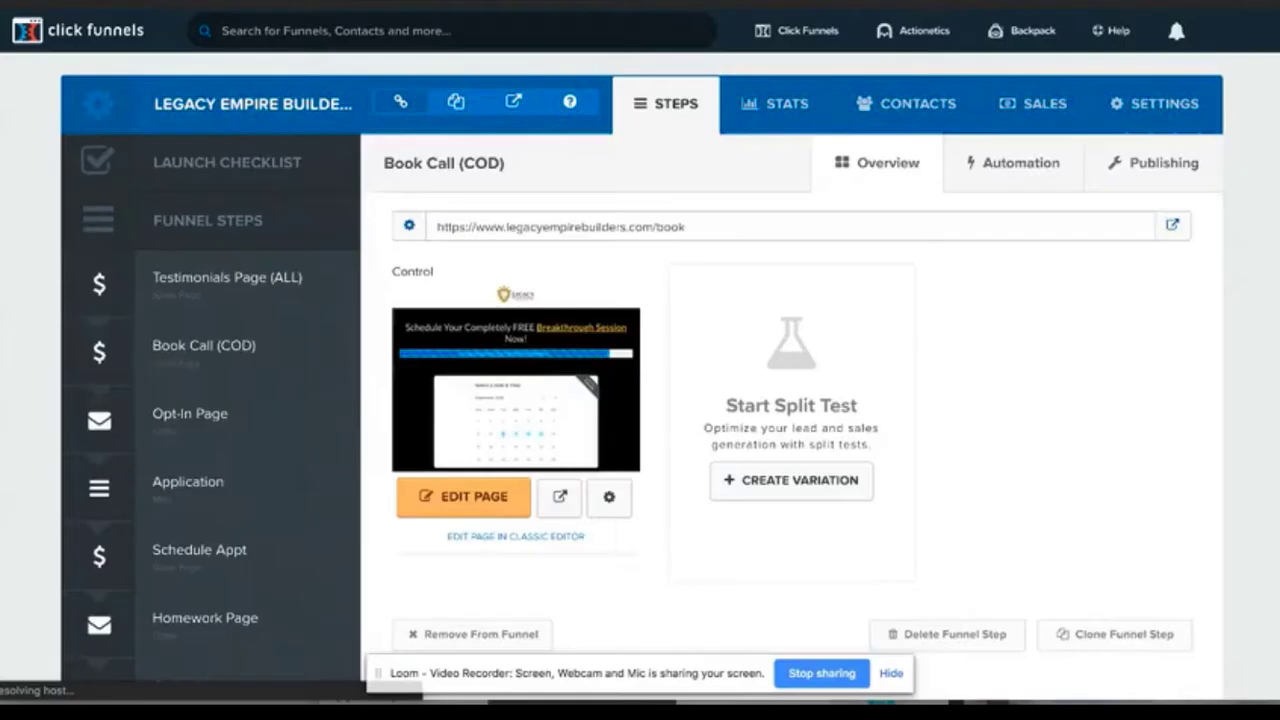
left_click(500, 506)
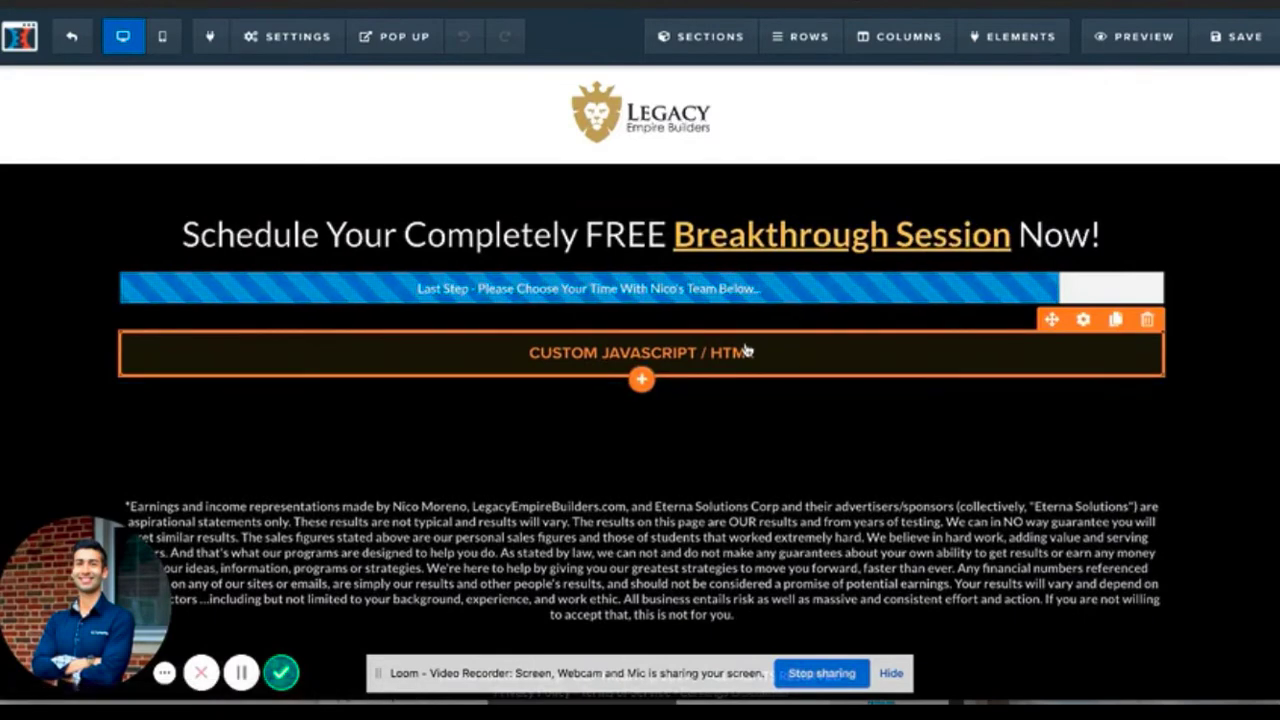
Check the Custom JS/HTML block's Calendly embed code, then book September 25 at 9:30am live.
left_click(746, 350)
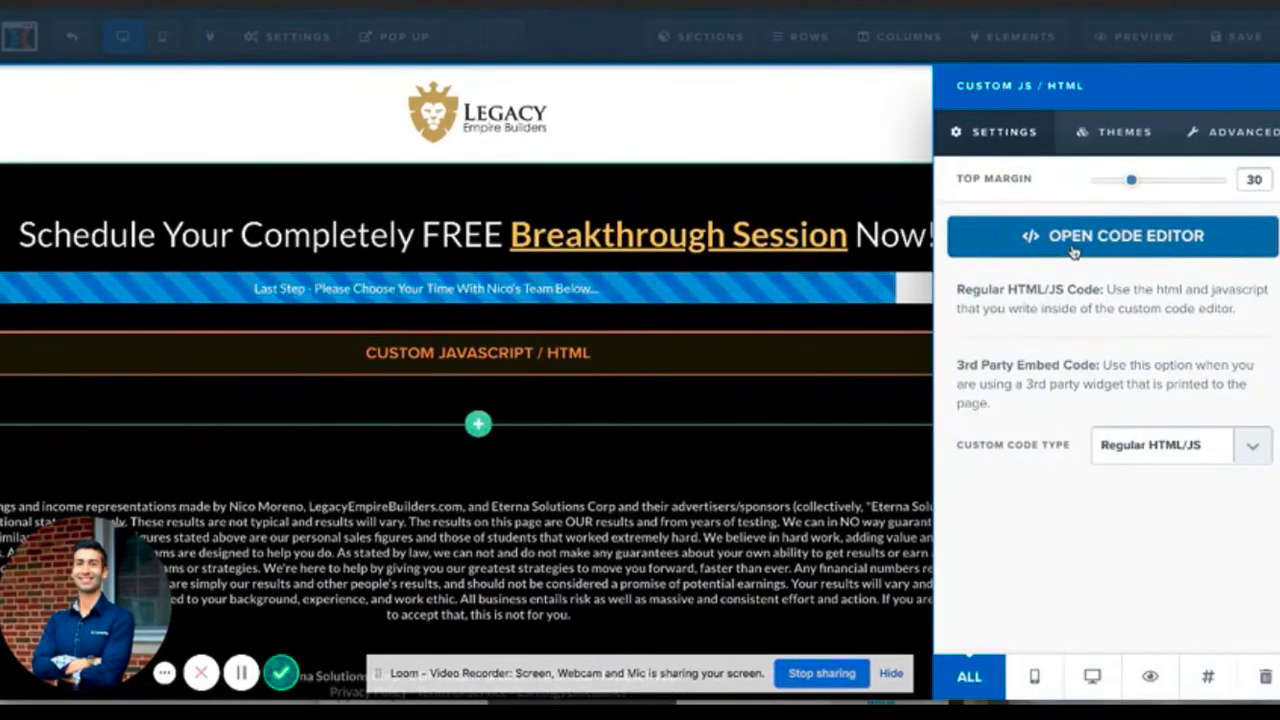
left_click(1097, 241)
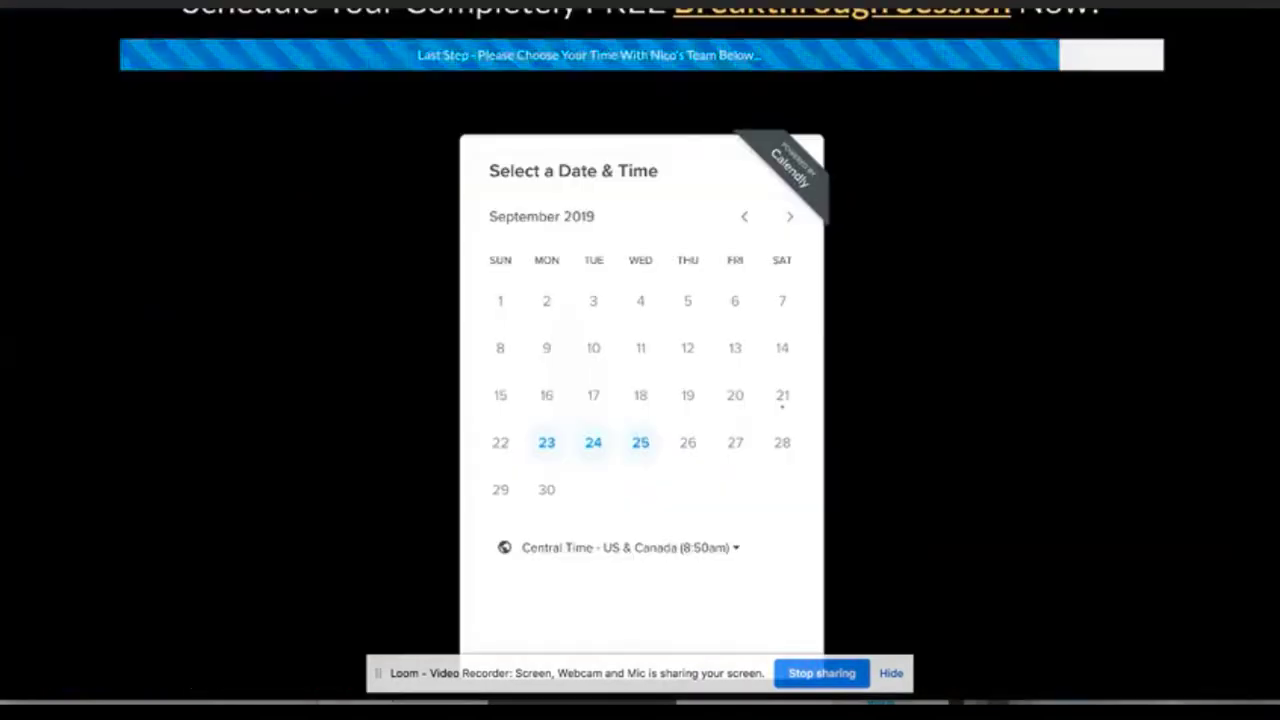
left_click(645, 443)
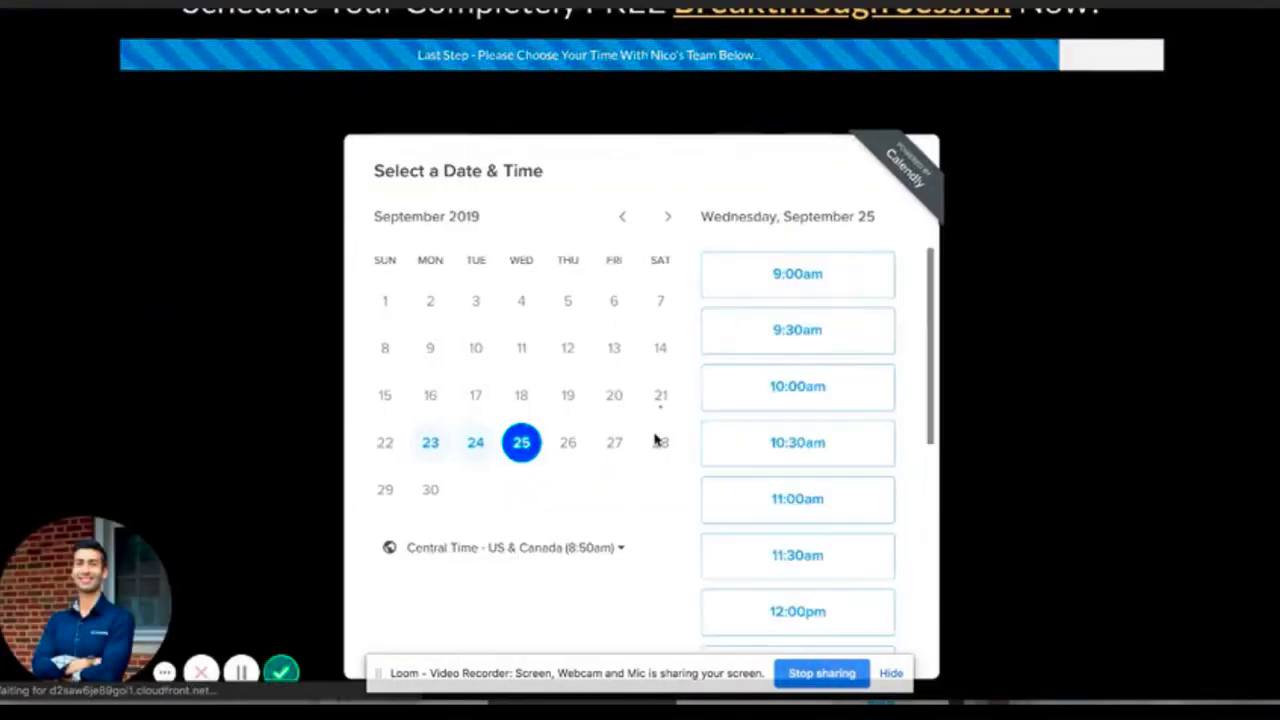
left_click(830, 350)
scroll(862, 406, "down", 2)
scroll(862, 406, "up", 3)
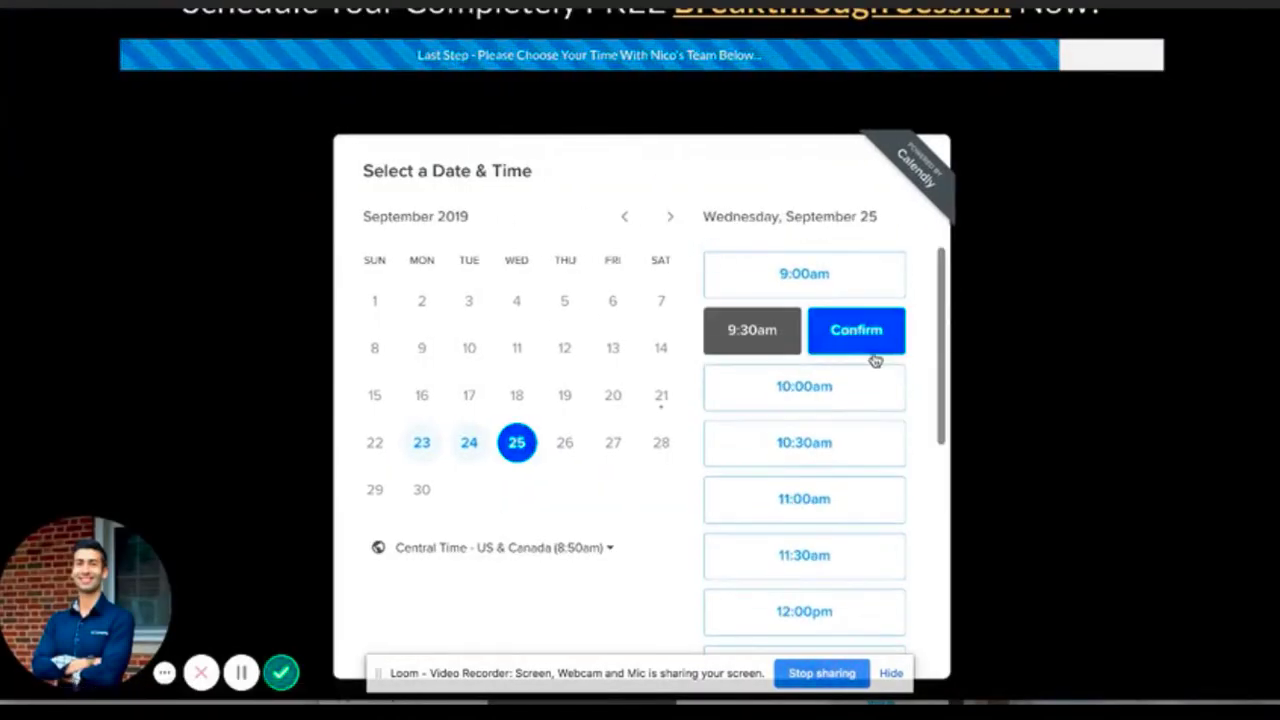
left_click(868, 335)
scroll(703, 283, "down", 5)
scroll(703, 280, "down", 8)
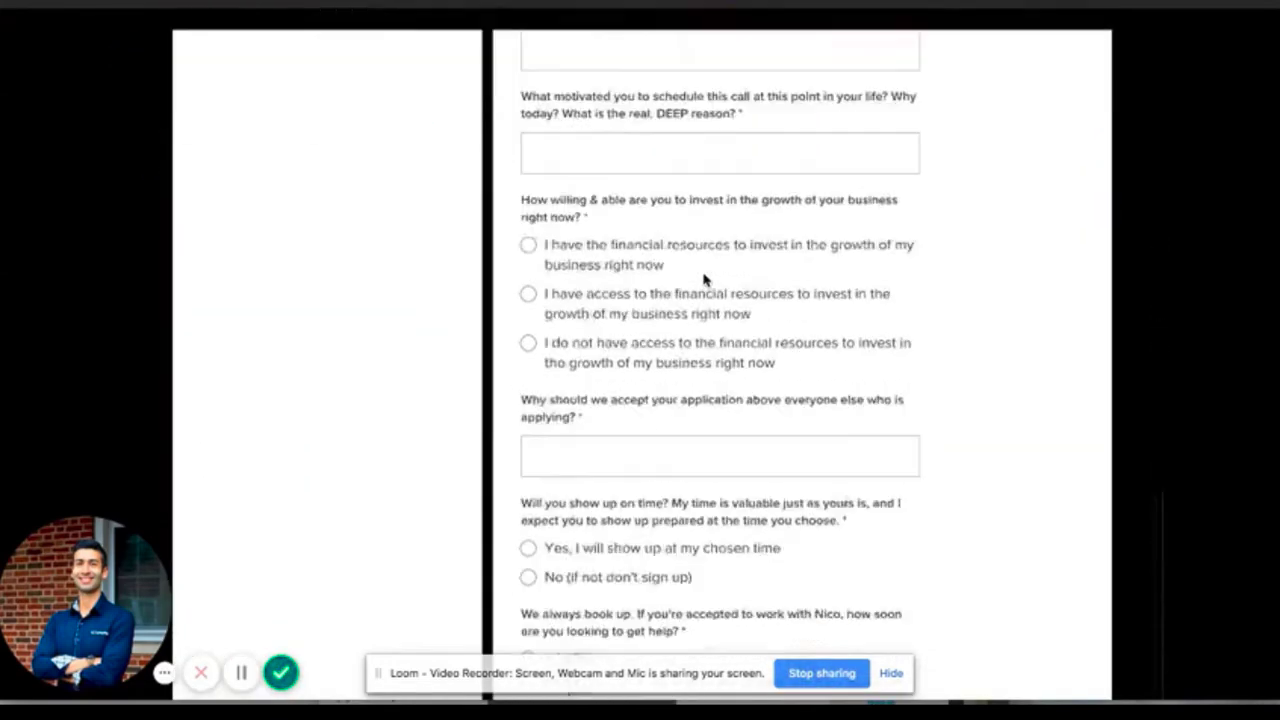
scroll(840, 331, "up", 8)
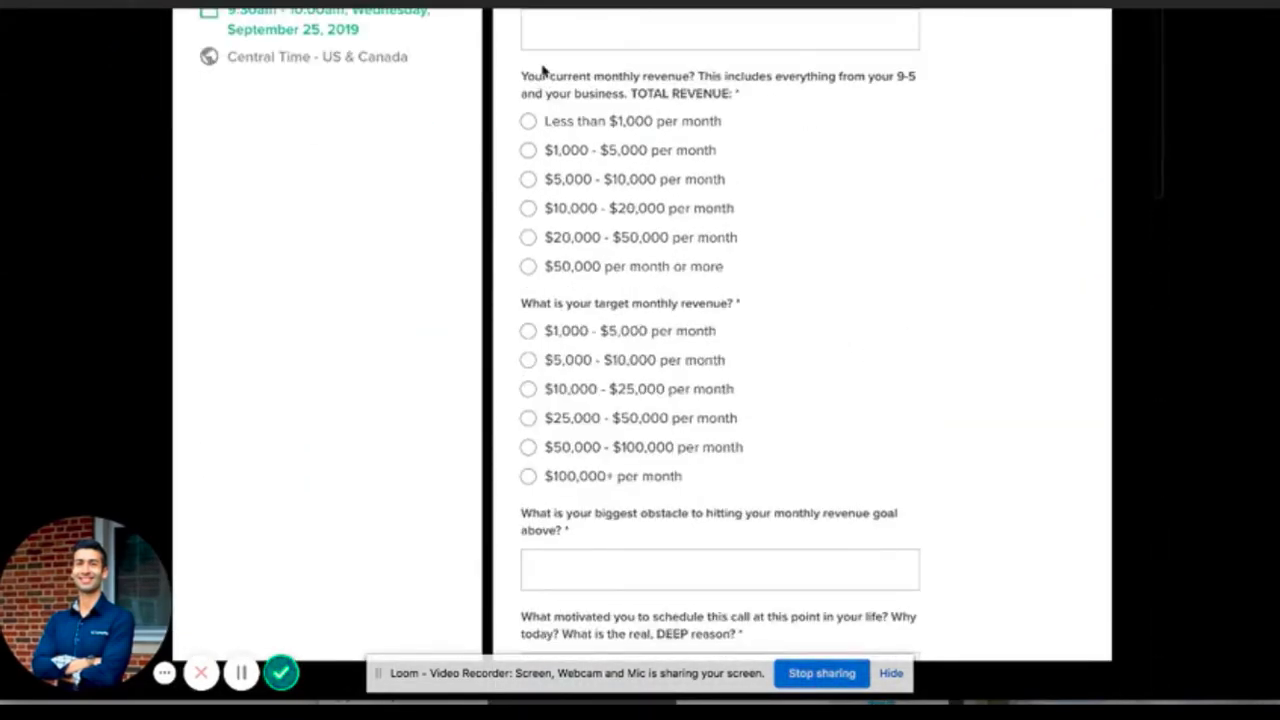
scroll(543, 70, "up", 10)
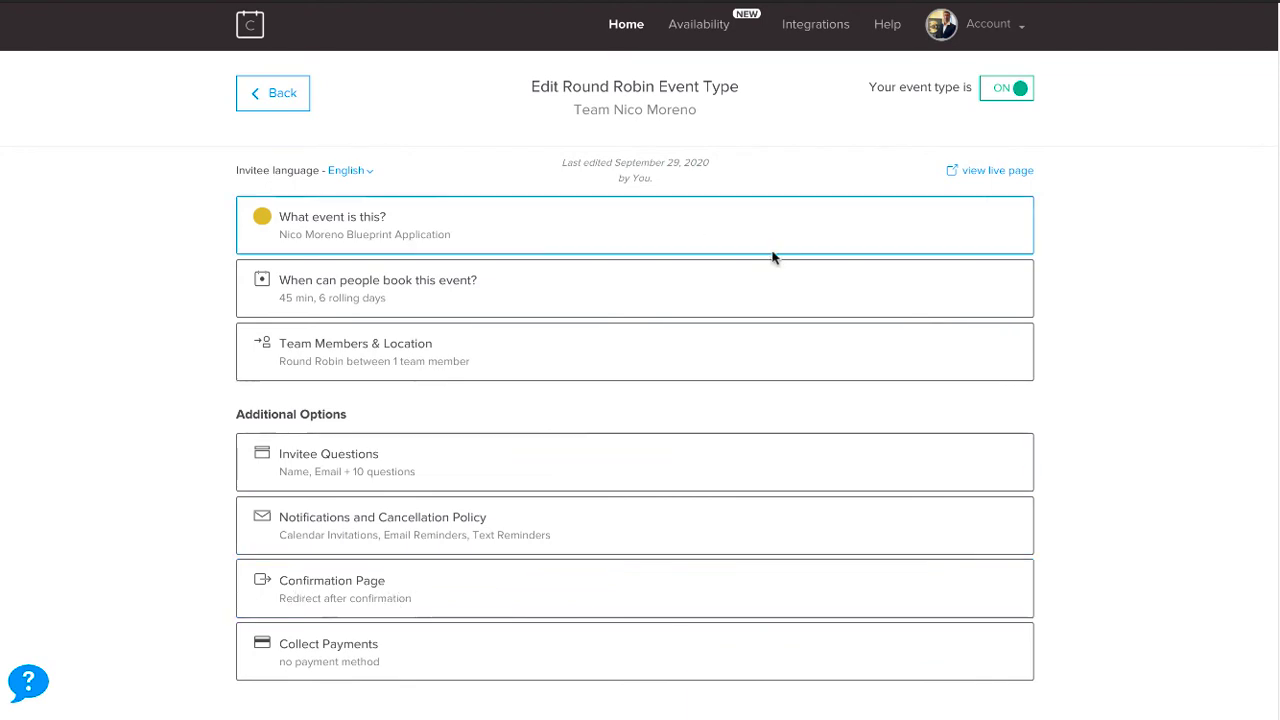
Set On confirmation to 'Redirect to an external site' with the legacyempirebuilders.com homework URL.
left_click(404, 598)
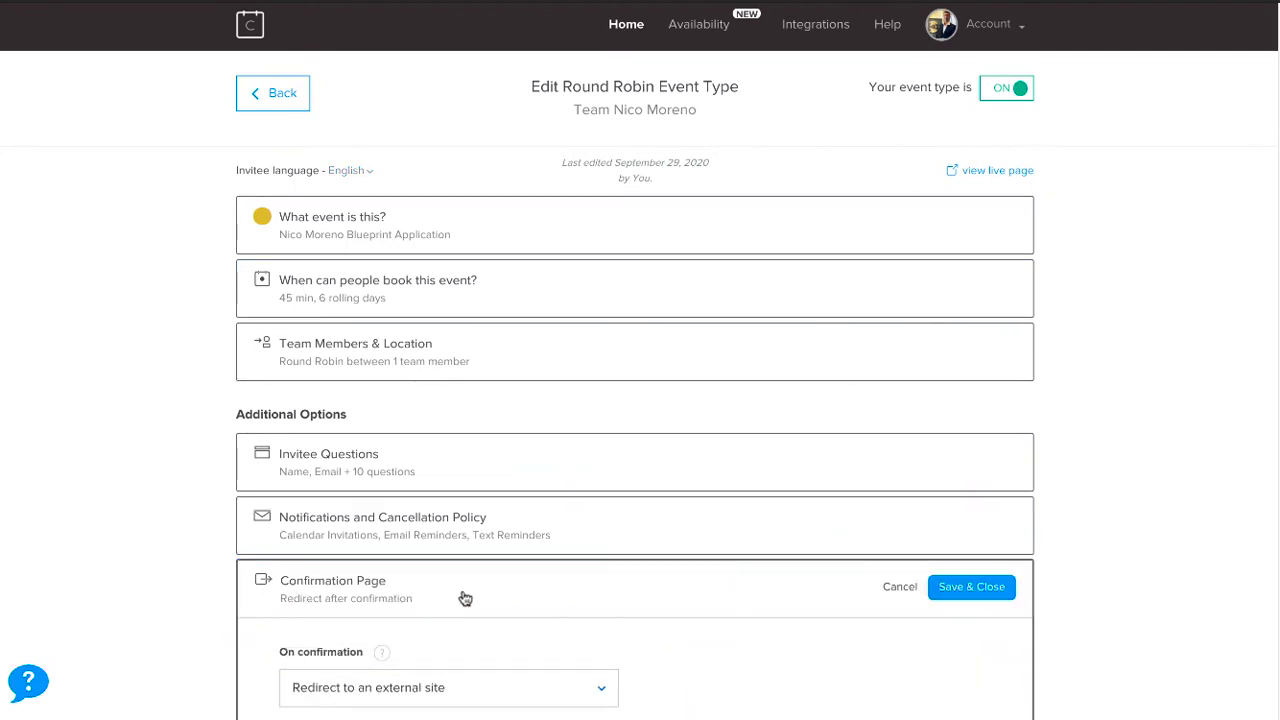
scroll(400, 598, "down", 2)
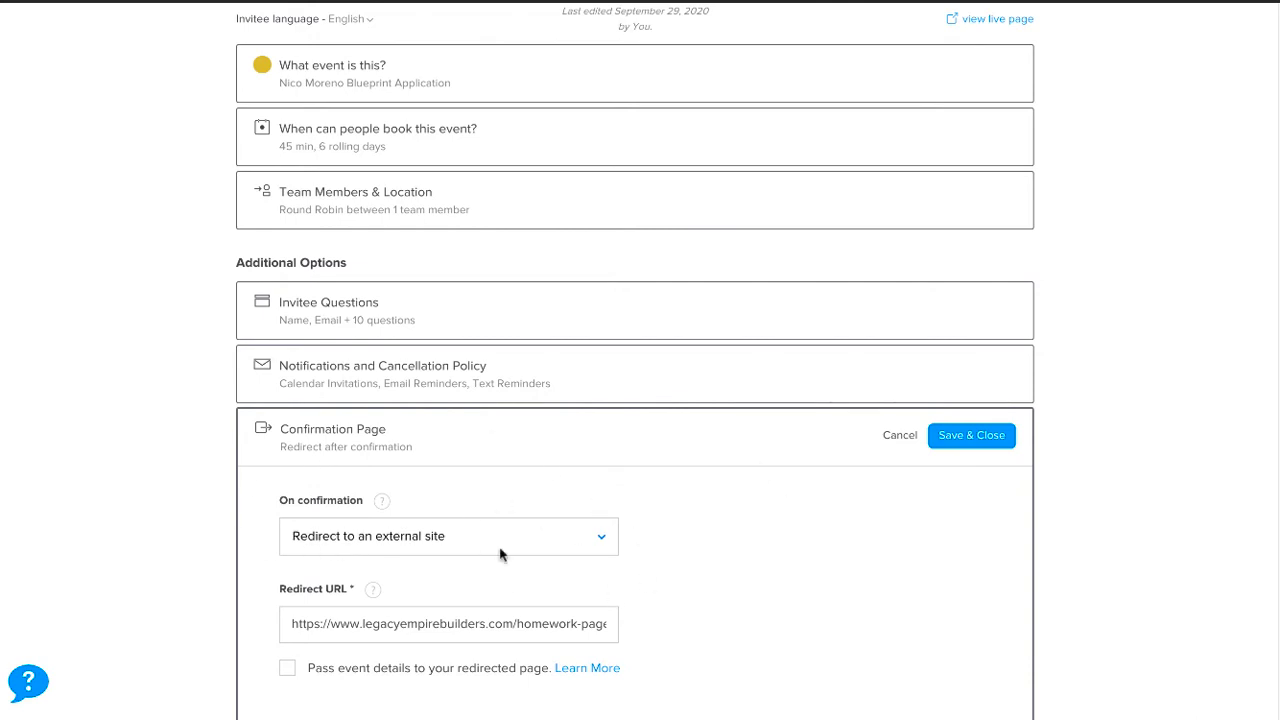
left_click(560, 622)
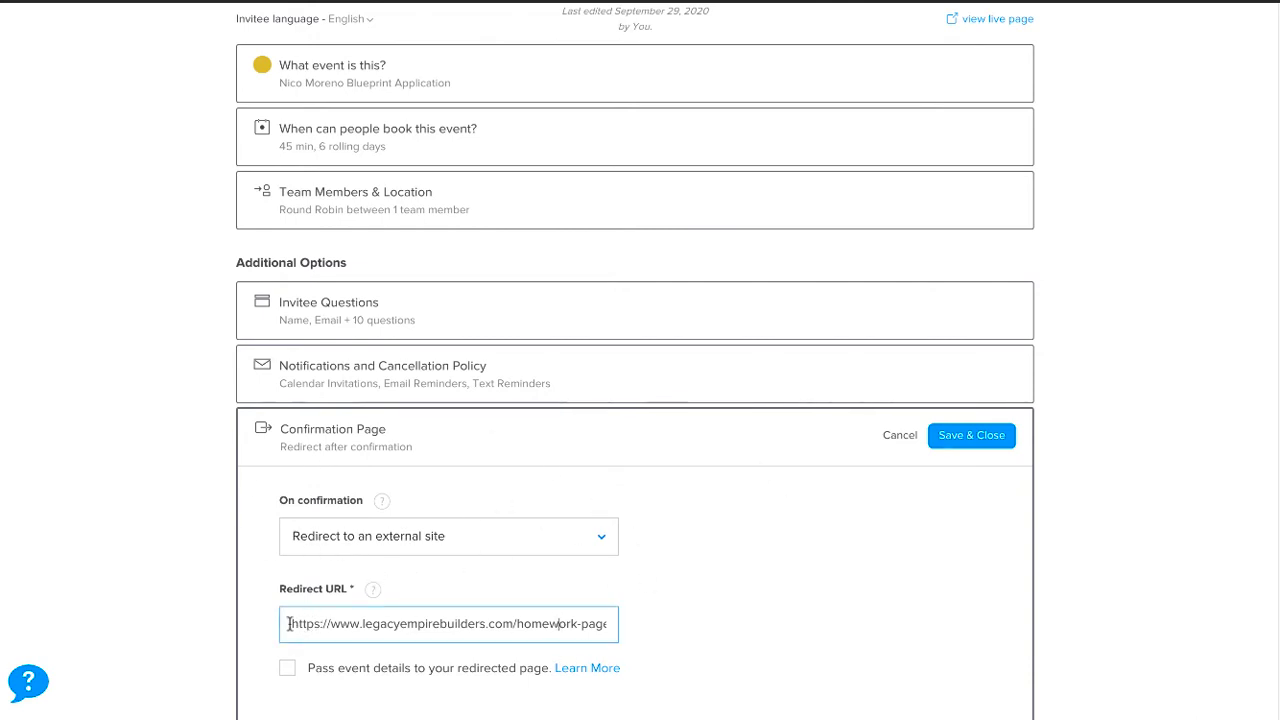
left_click_drag(288, 624, 776, 632)
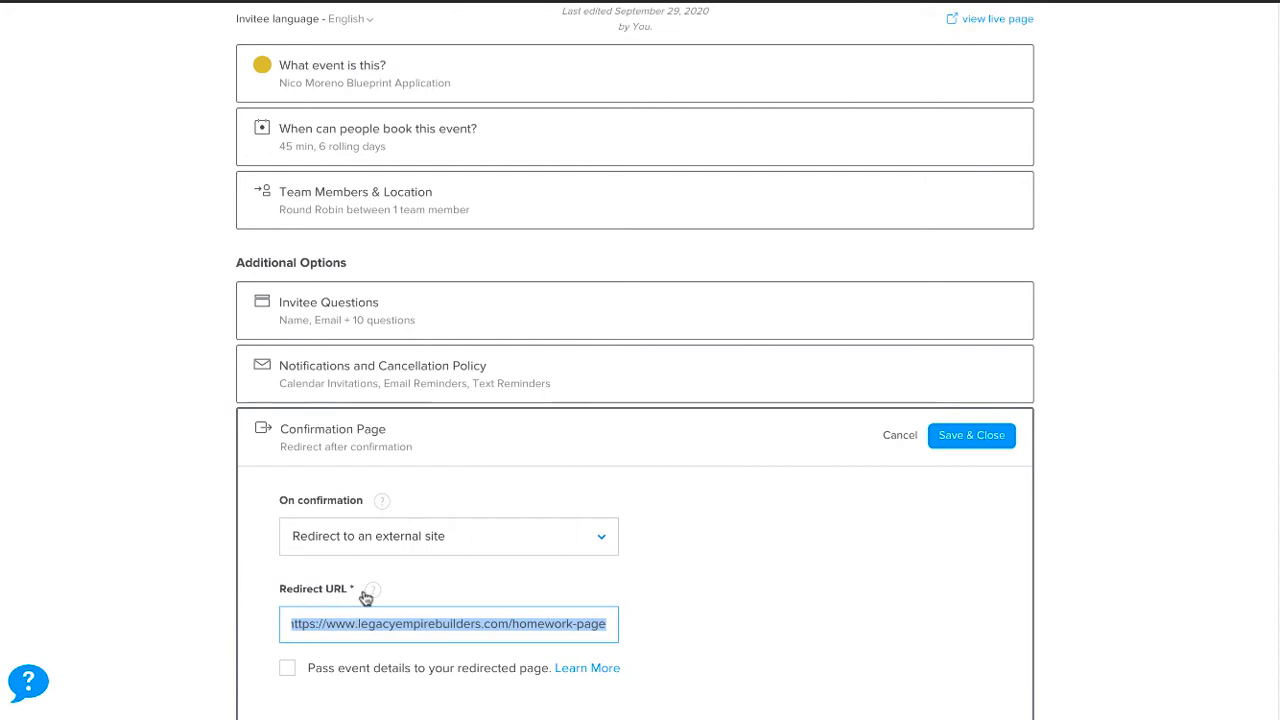
scroll(300, 590, "down", 1)
left_click(686, 577)
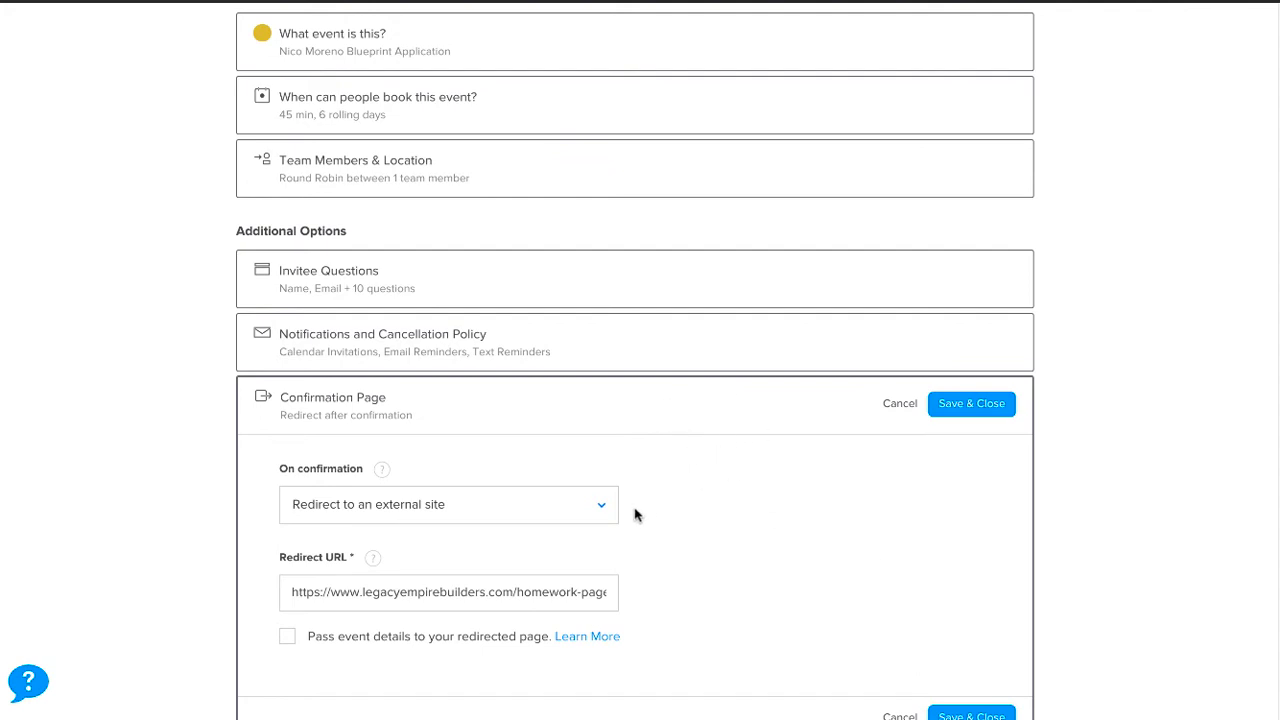
scroll(635, 515, "down", 1)
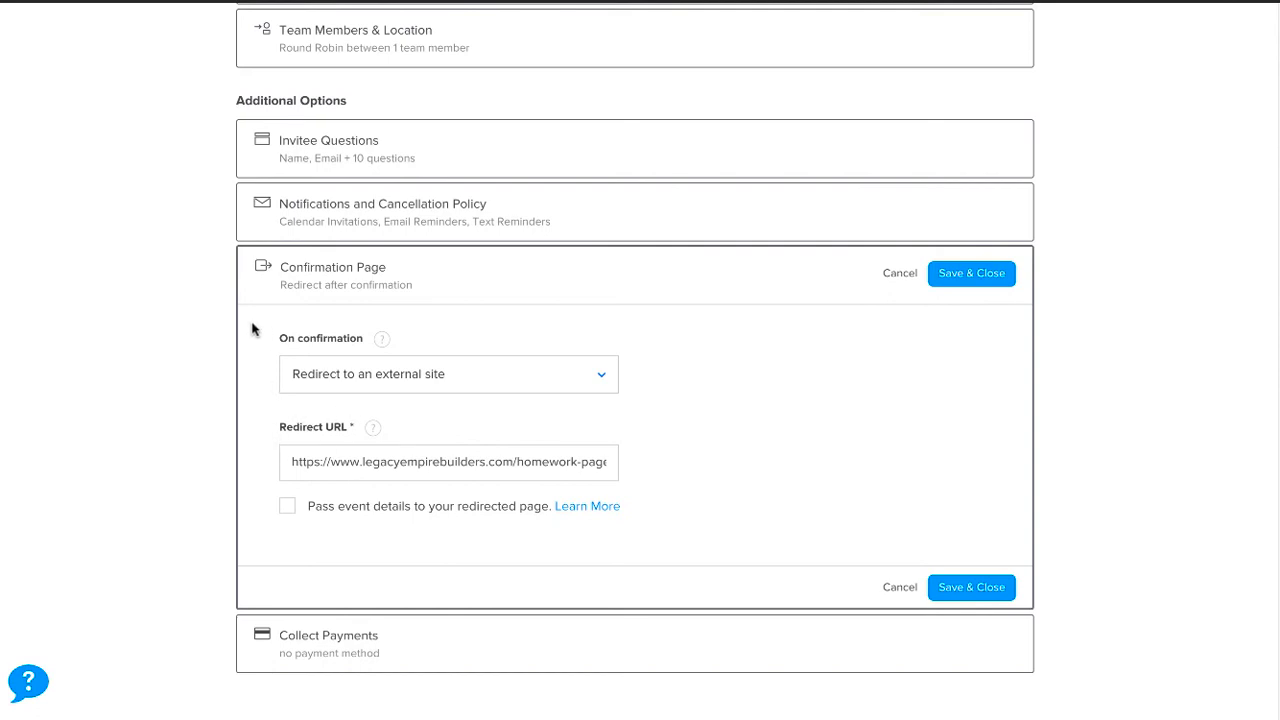
scroll(300, 400, "up", 1)
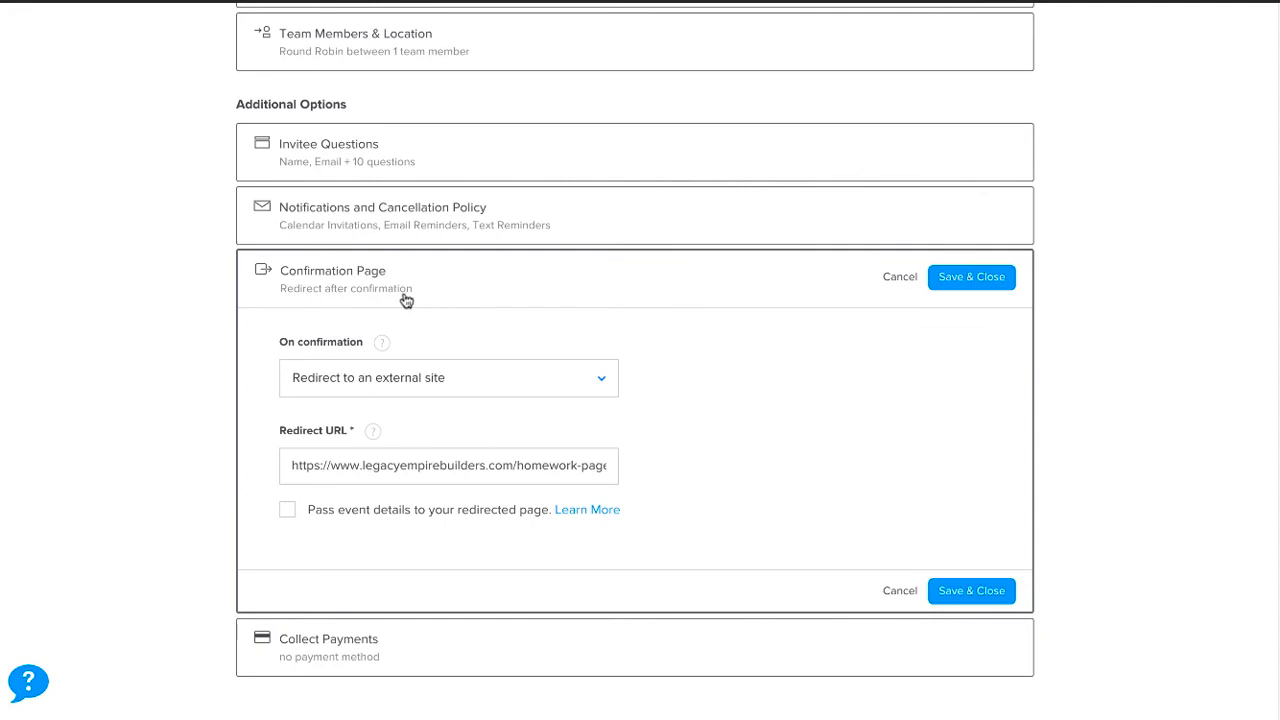
left_click(378, 390)
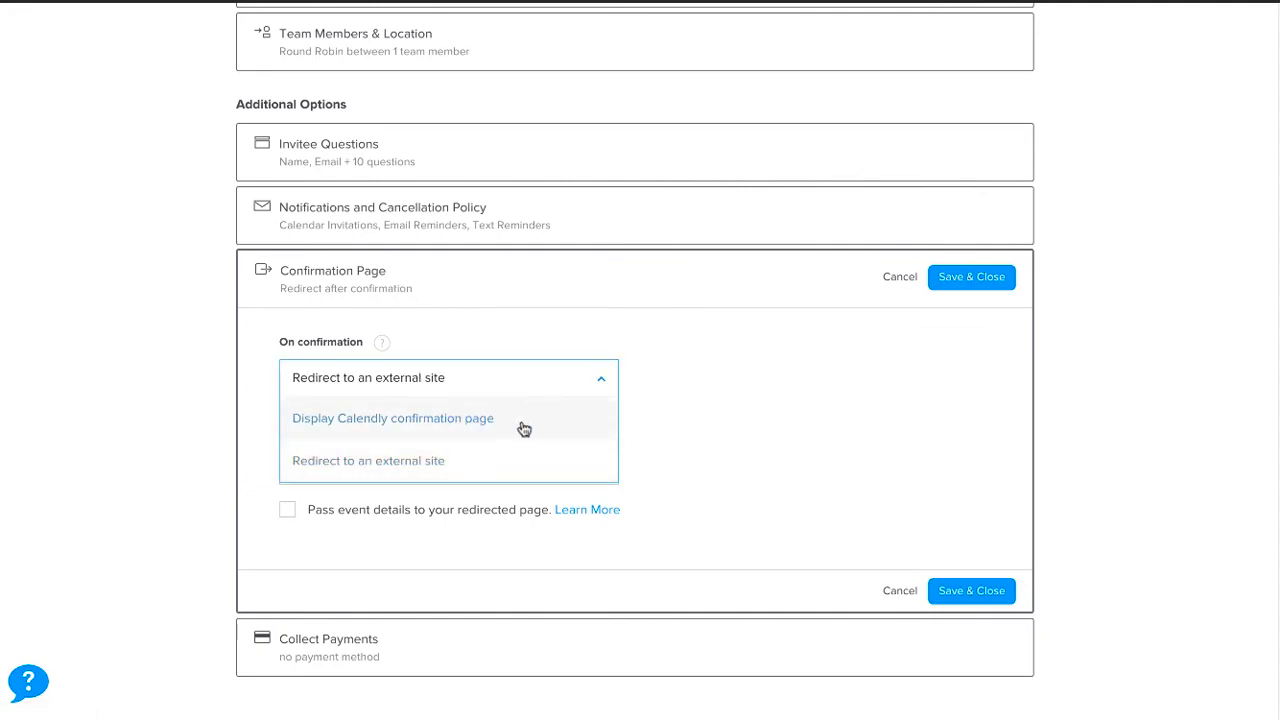
left_click(618, 376)
left_click(612, 385)
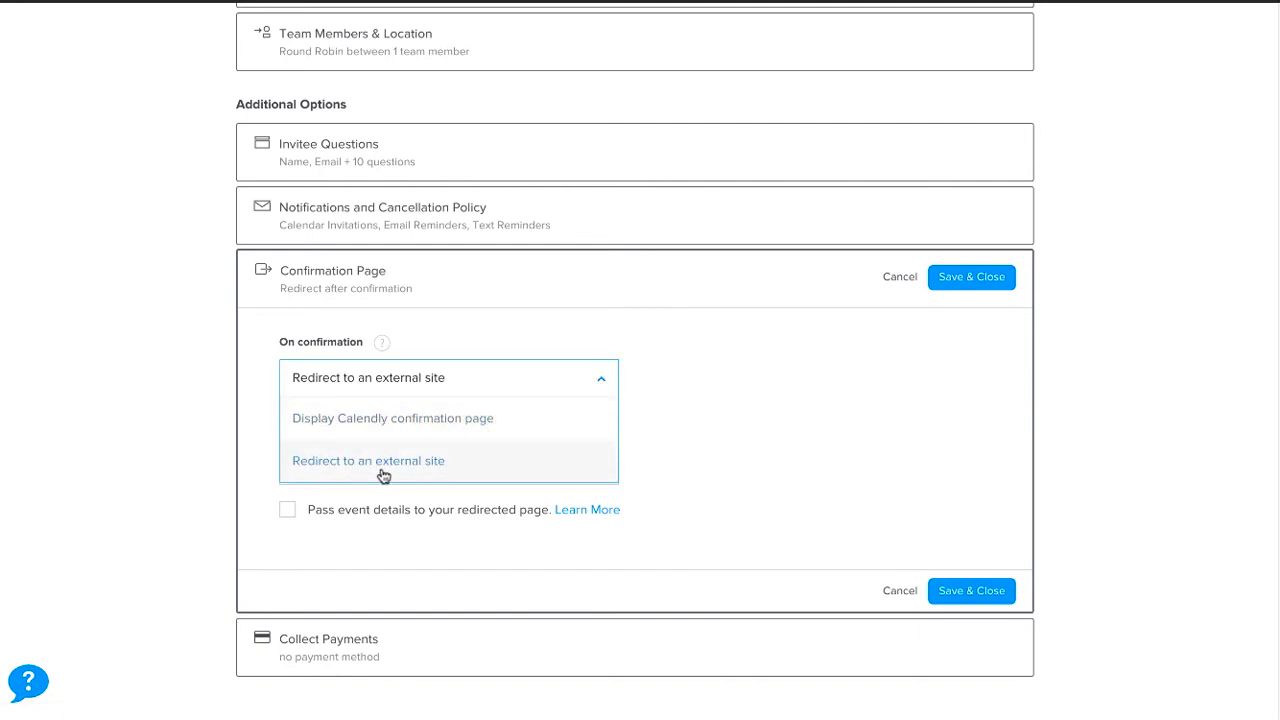
left_click(829, 445)
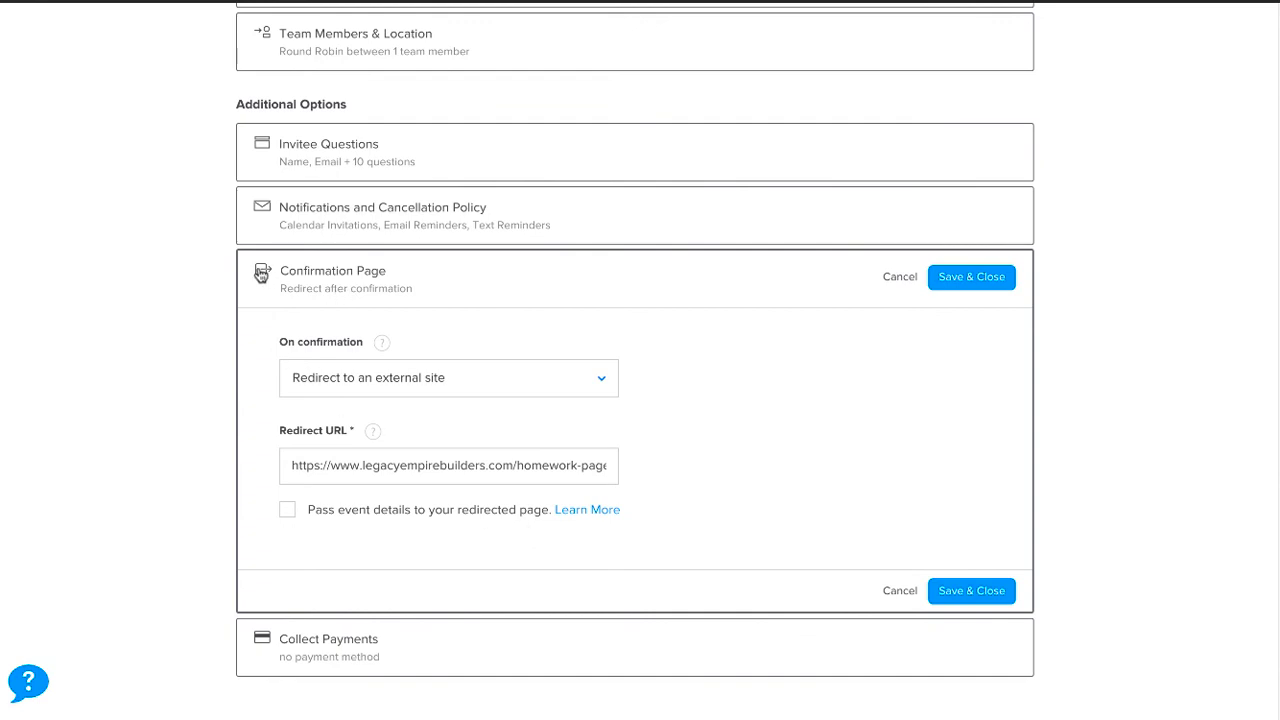
scroll(500, 397, "up", 5)
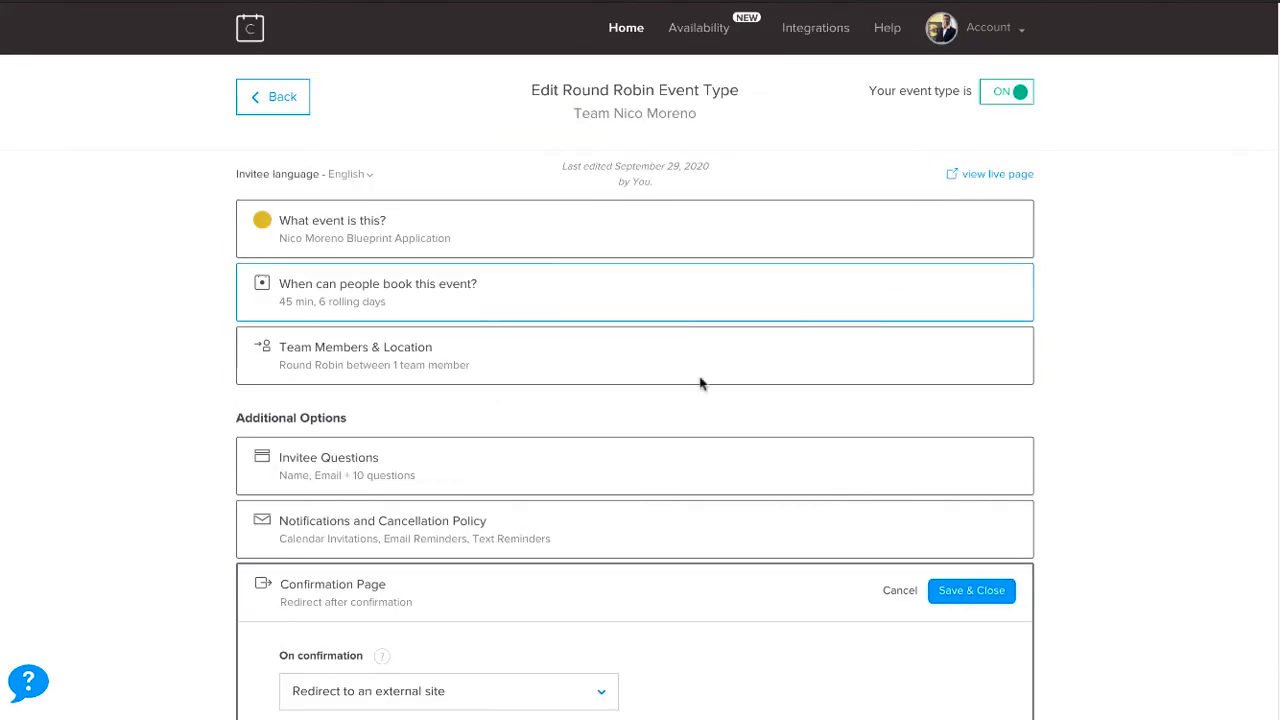
scroll(345, 525, "down", 1)
scroll(566, 560, "down", 3)
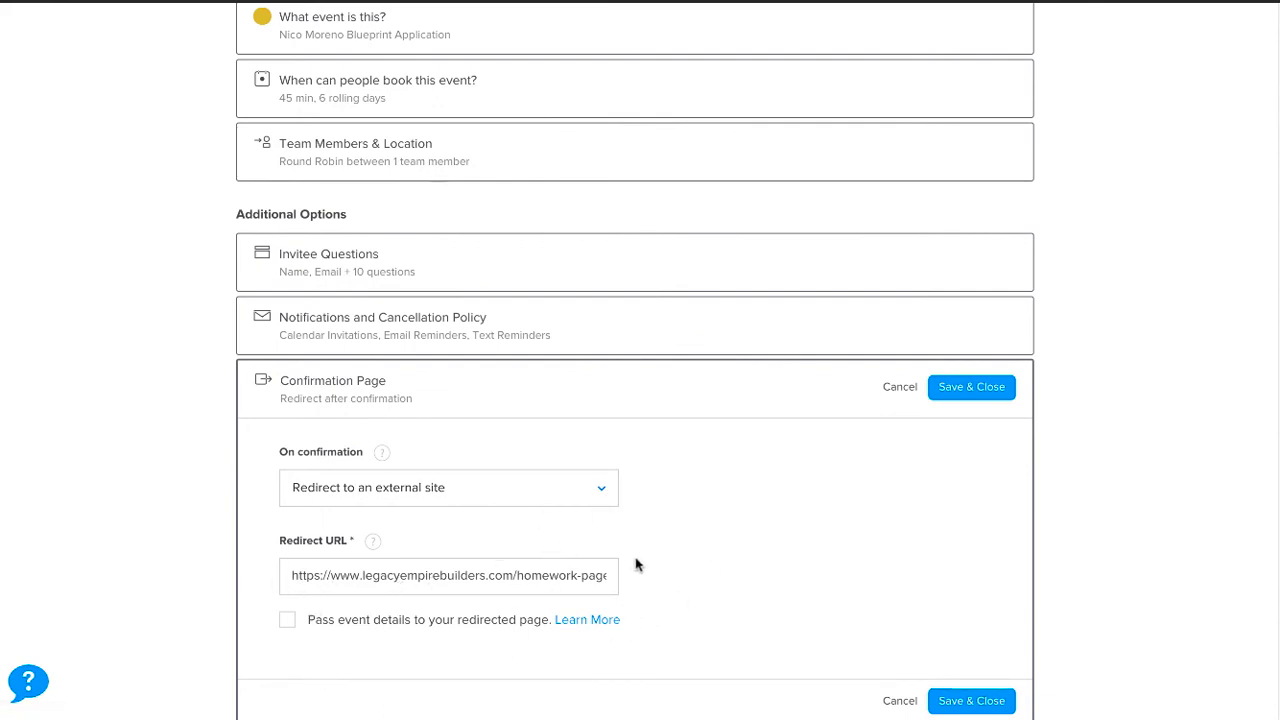
Save the Confirmation Page's external-site redirect with Save & Close.
left_click(994, 391)
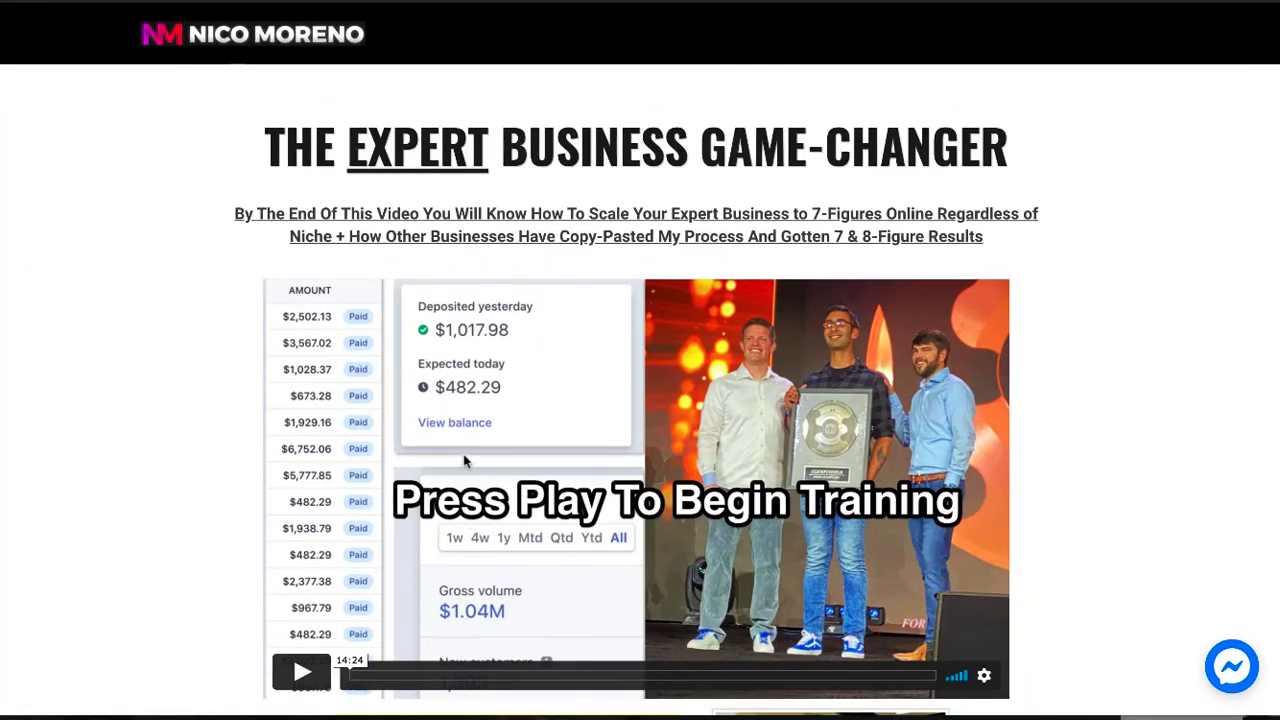
Scroll the live funnel page down to the 'Schedule Your Strategy Session' Calendly embed.
scroll(465, 455, "down", 1)
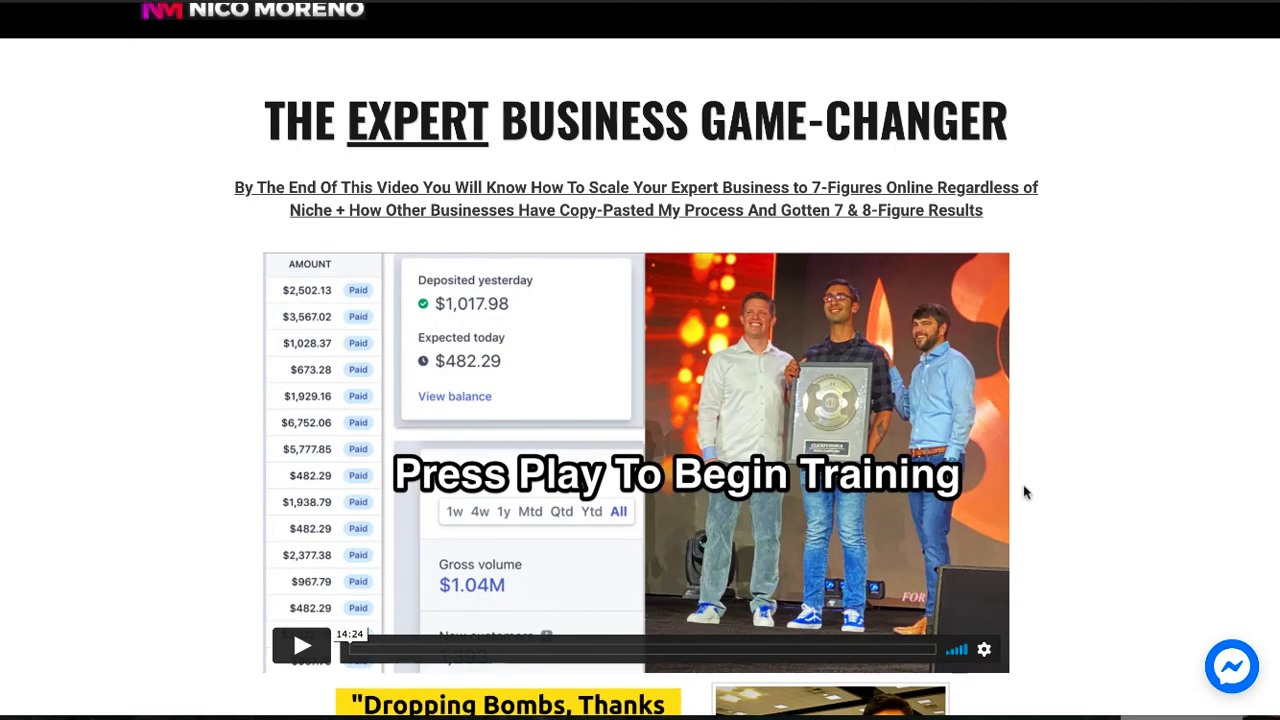
scroll(987, 372, "down", 15)
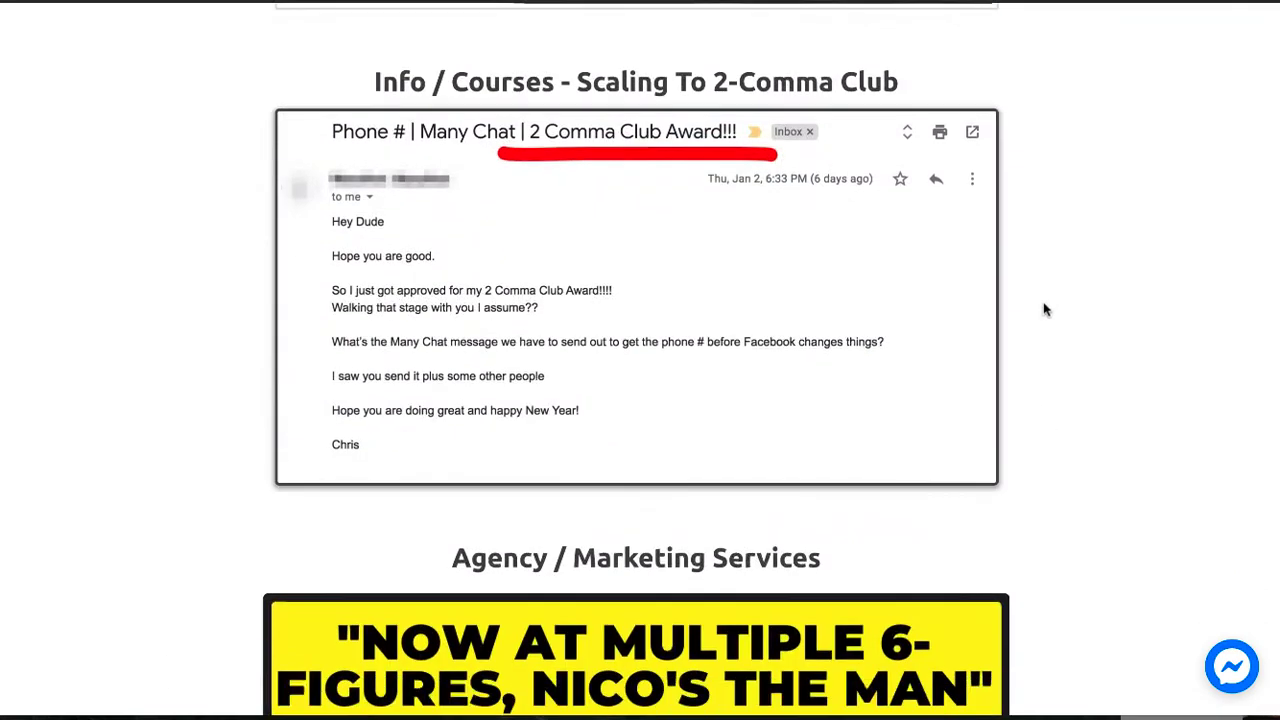
scroll(1043, 310, "down", 20)
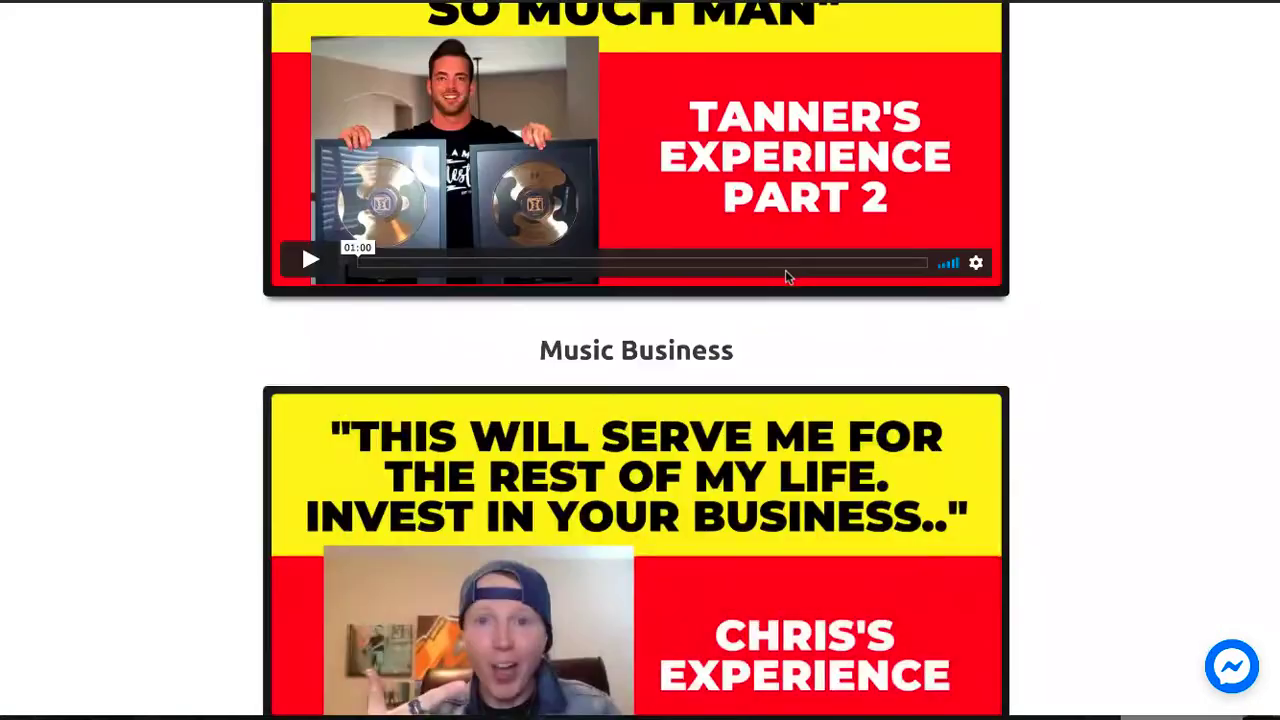
scroll(785, 270, "down", 20)
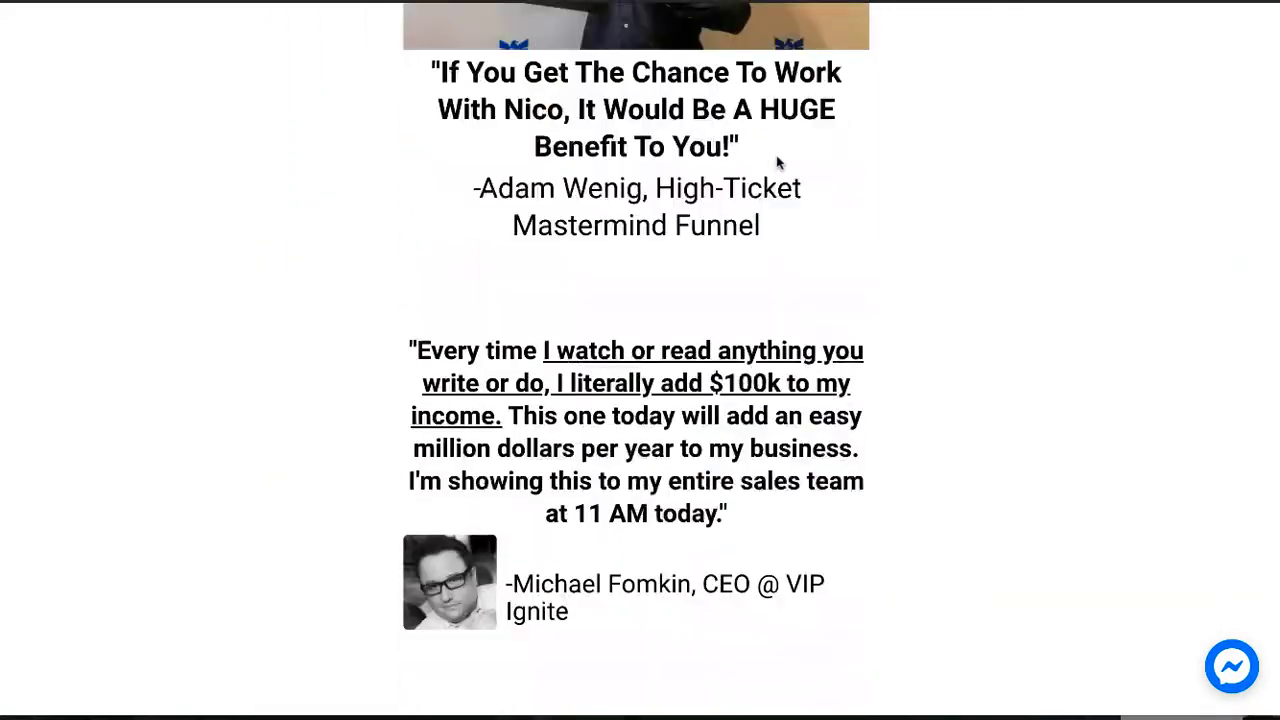
scroll(990, 207, "down", 20)
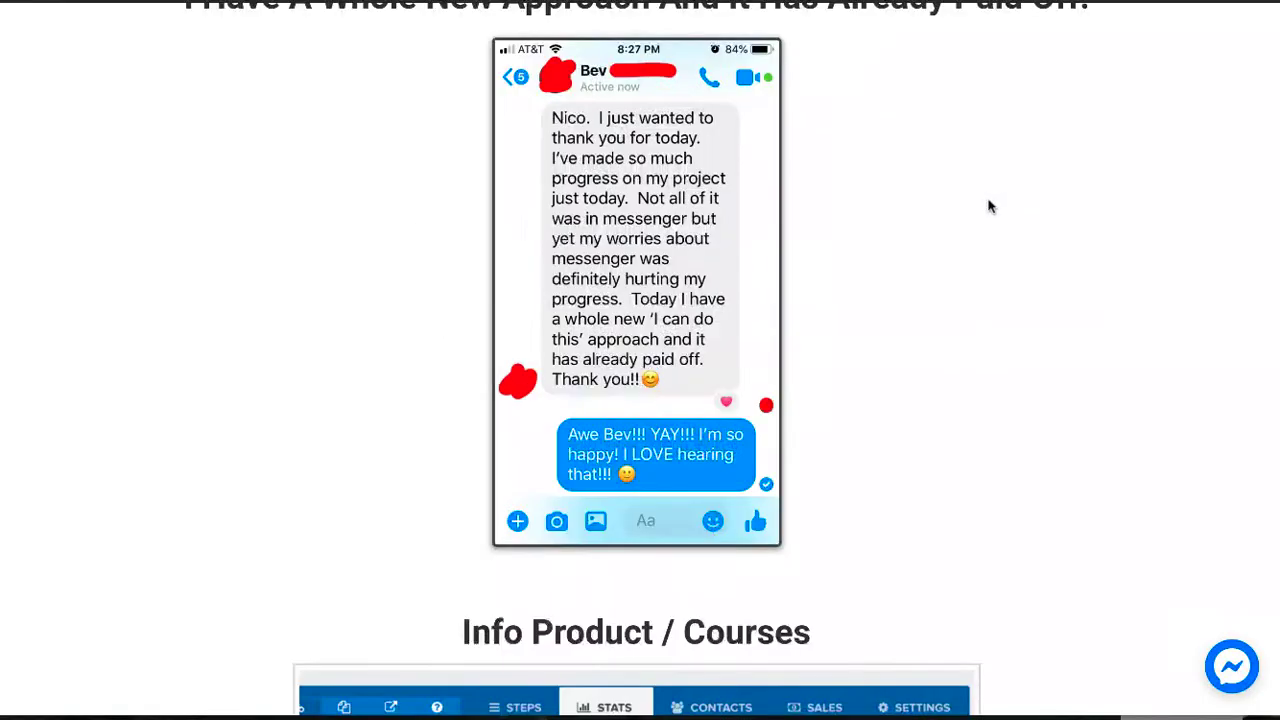
scroll(990, 207, "down", 20)
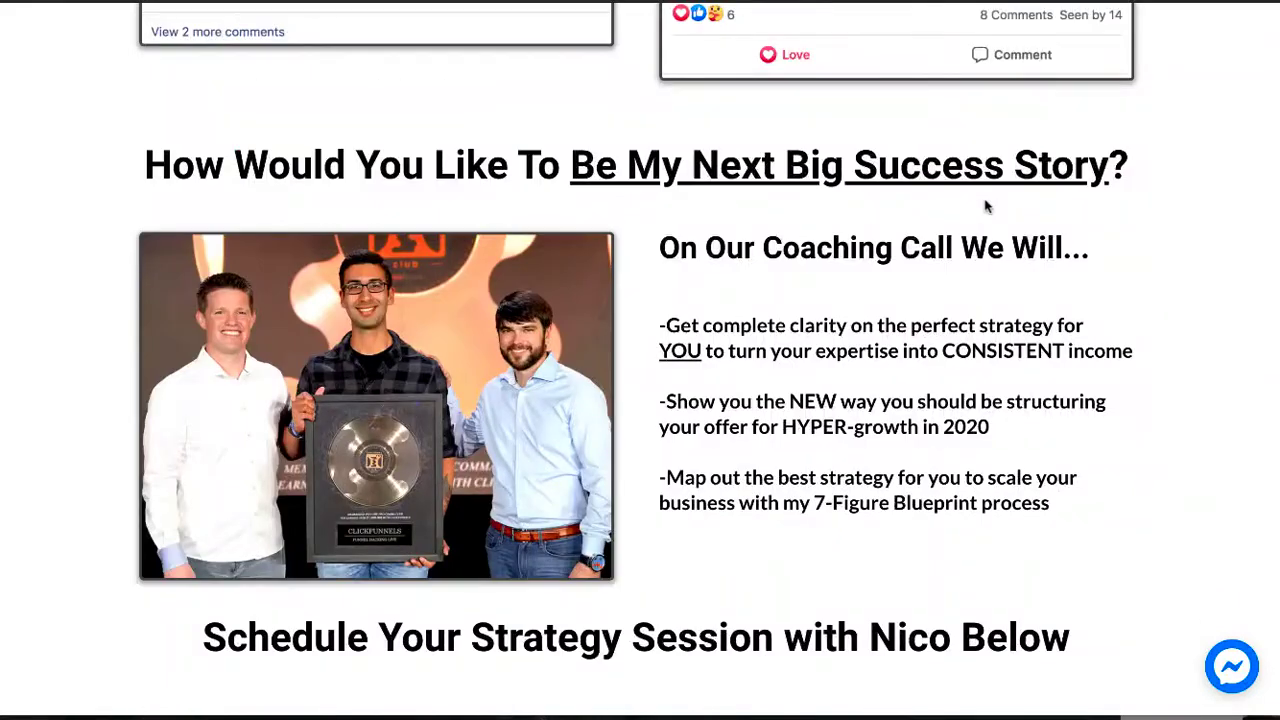
scroll(1031, 171, "up", 3)
scroll(1046, 246, "down", 8)
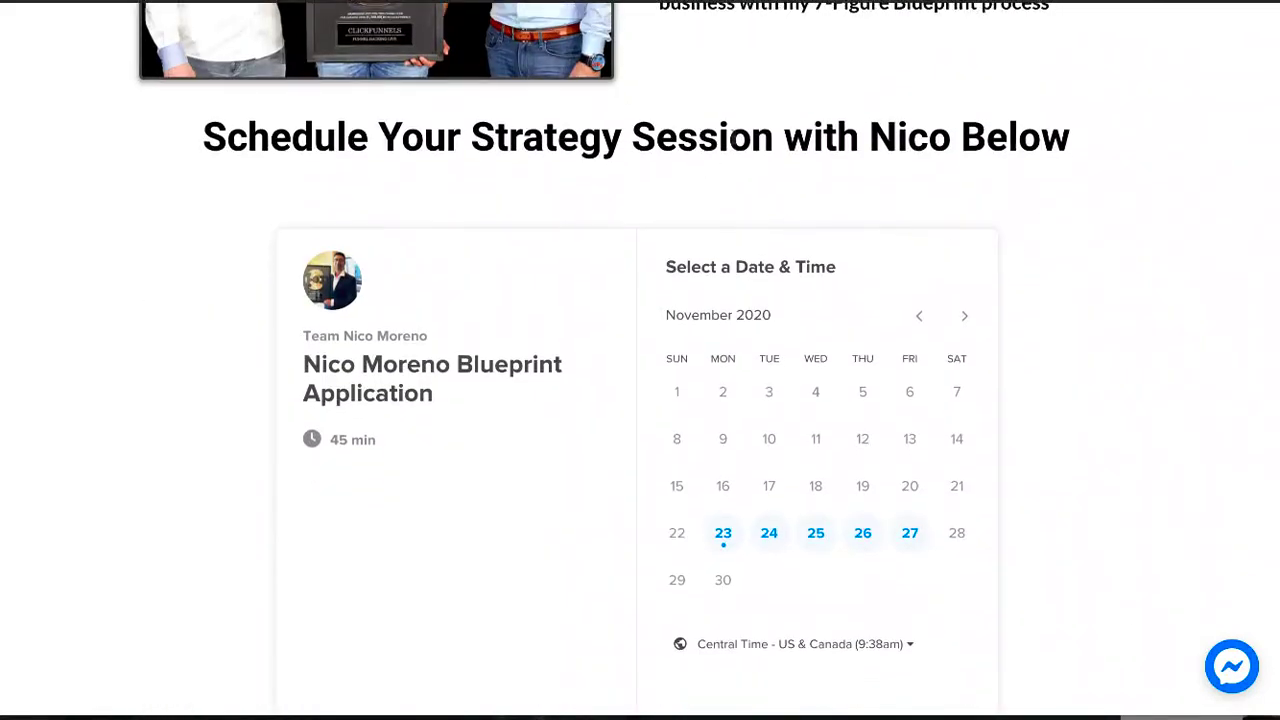
Pick Tuesday, November 24 in the embedded Blueprint Application calendar.
scroll(600, 83, "down", 2)
scroll(237, 137, "up", 3)
left_click_drag(158, 178, 993, 216)
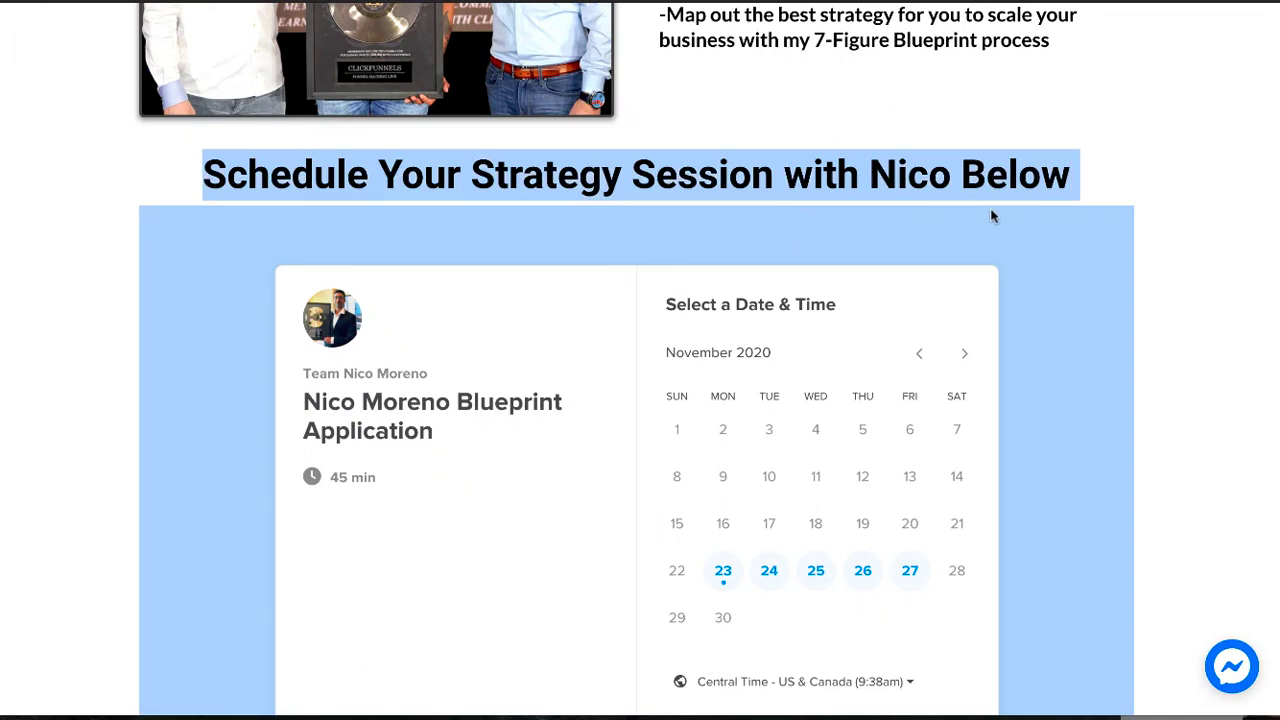
left_click(1092, 164)
scroll(923, 214, "down", 3)
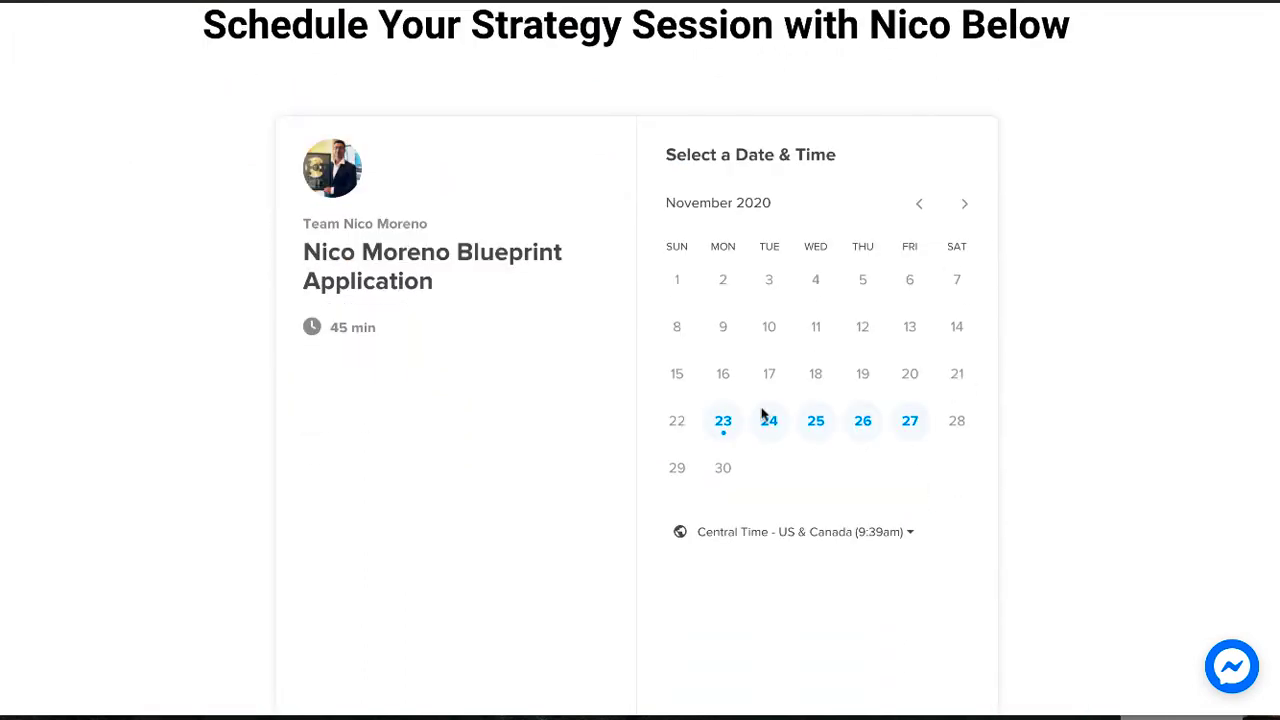
scroll(802, 180, "down", 1)
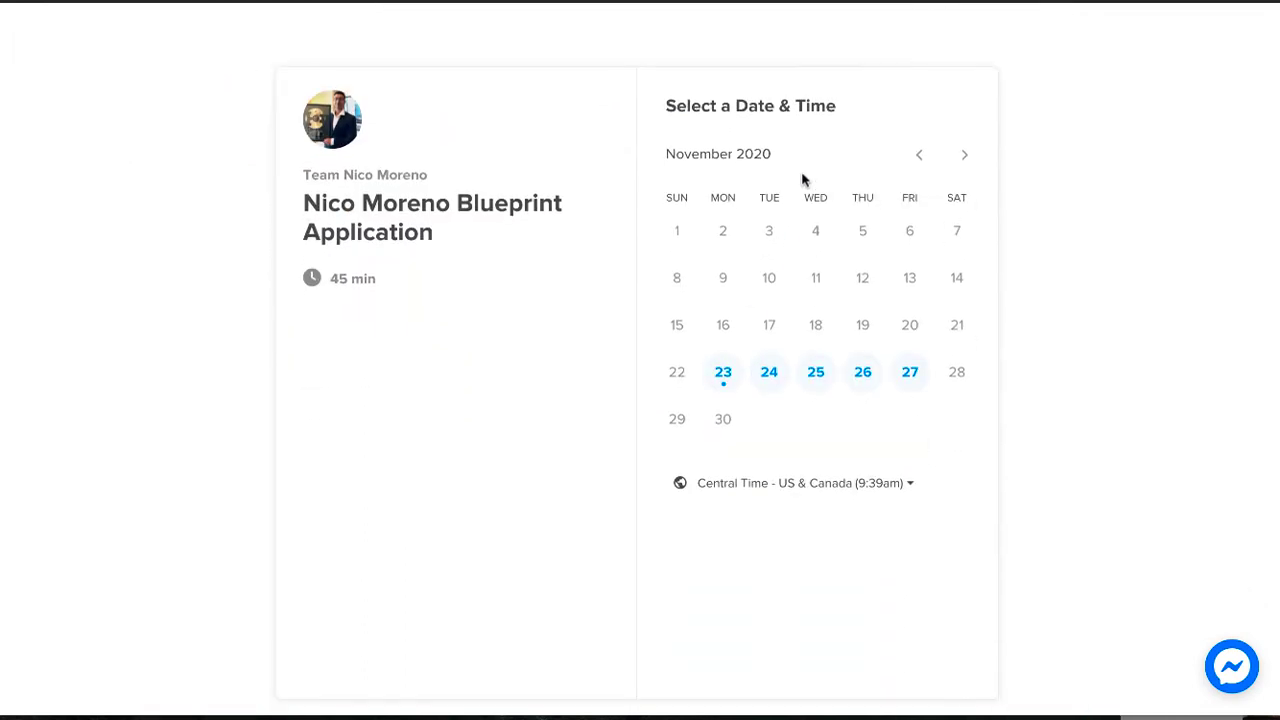
left_click(769, 374)
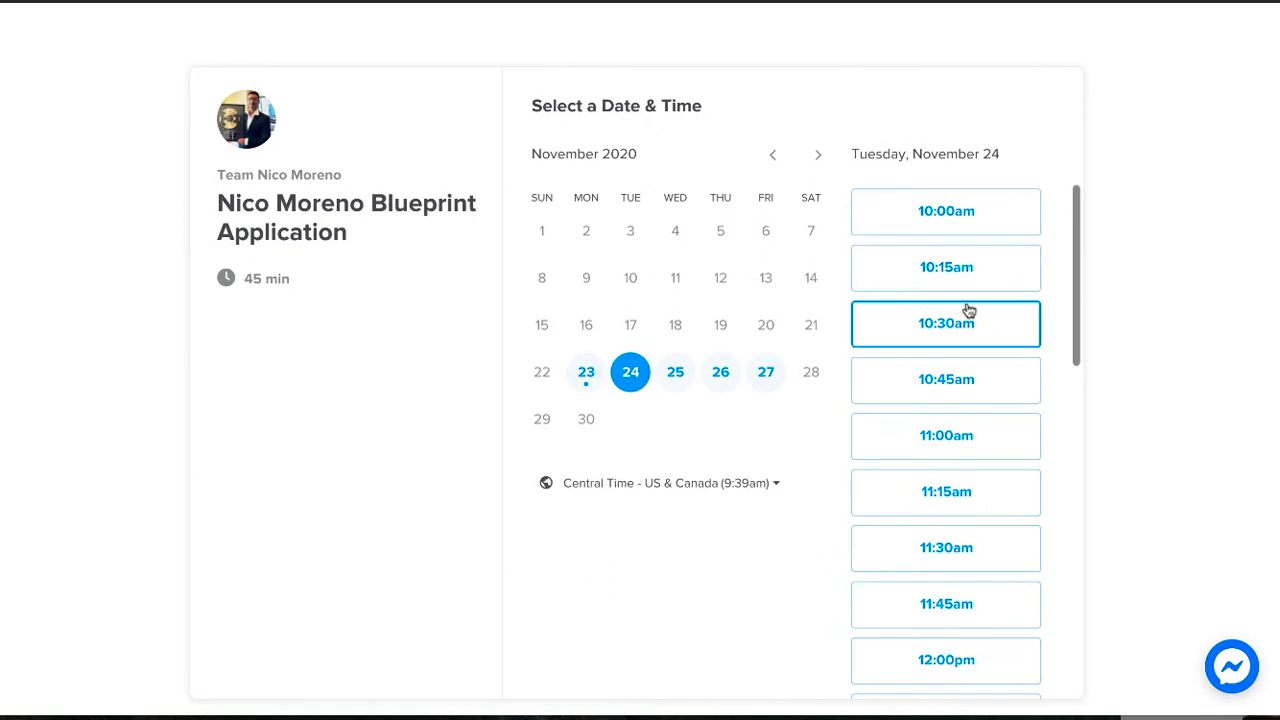
Confirm the 3:00pm slot and scroll the Enter Details form down to Schedule Event.
scroll(971, 397, "down", 10)
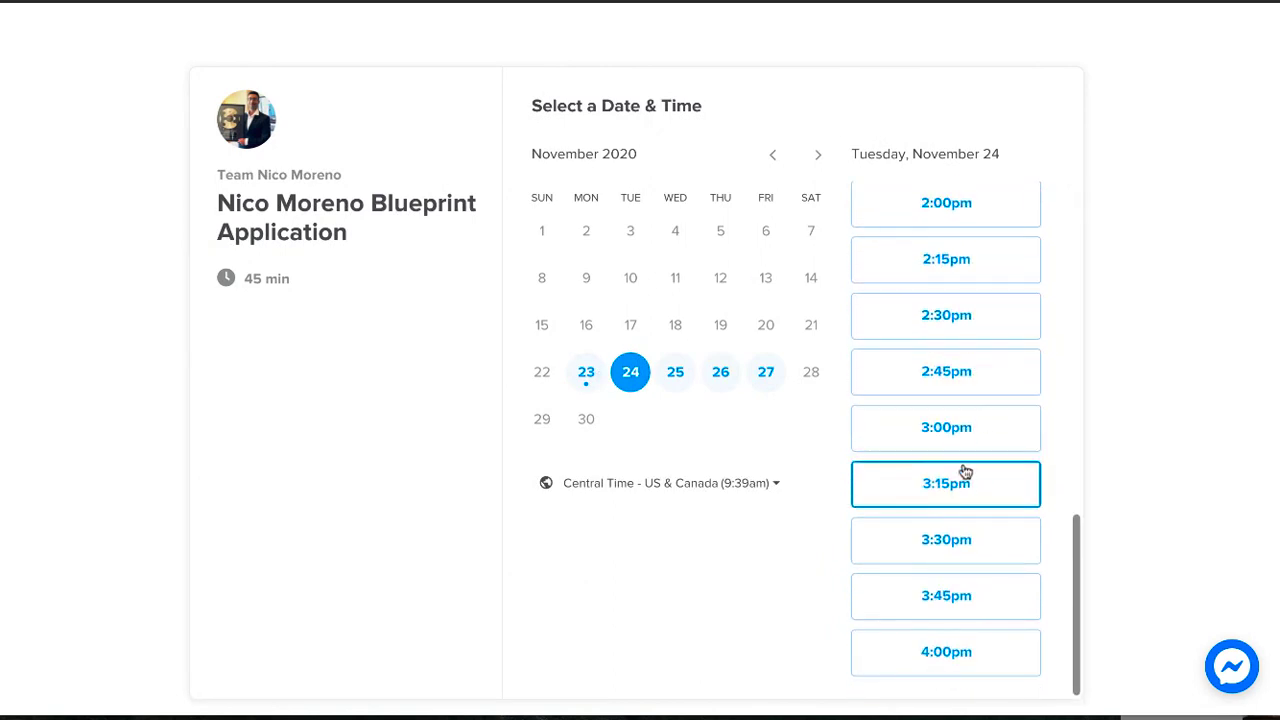
left_click(1011, 432)
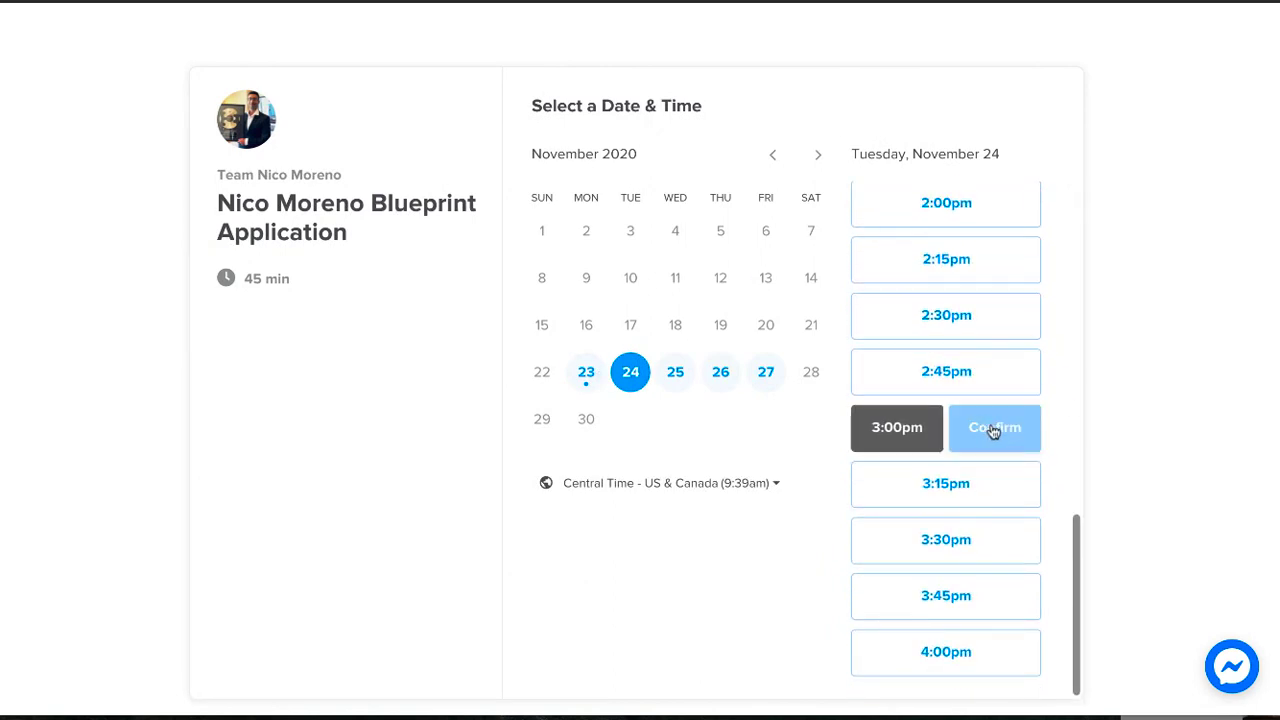
left_click(1034, 437)
left_click_drag(200, 300, 1160, 396)
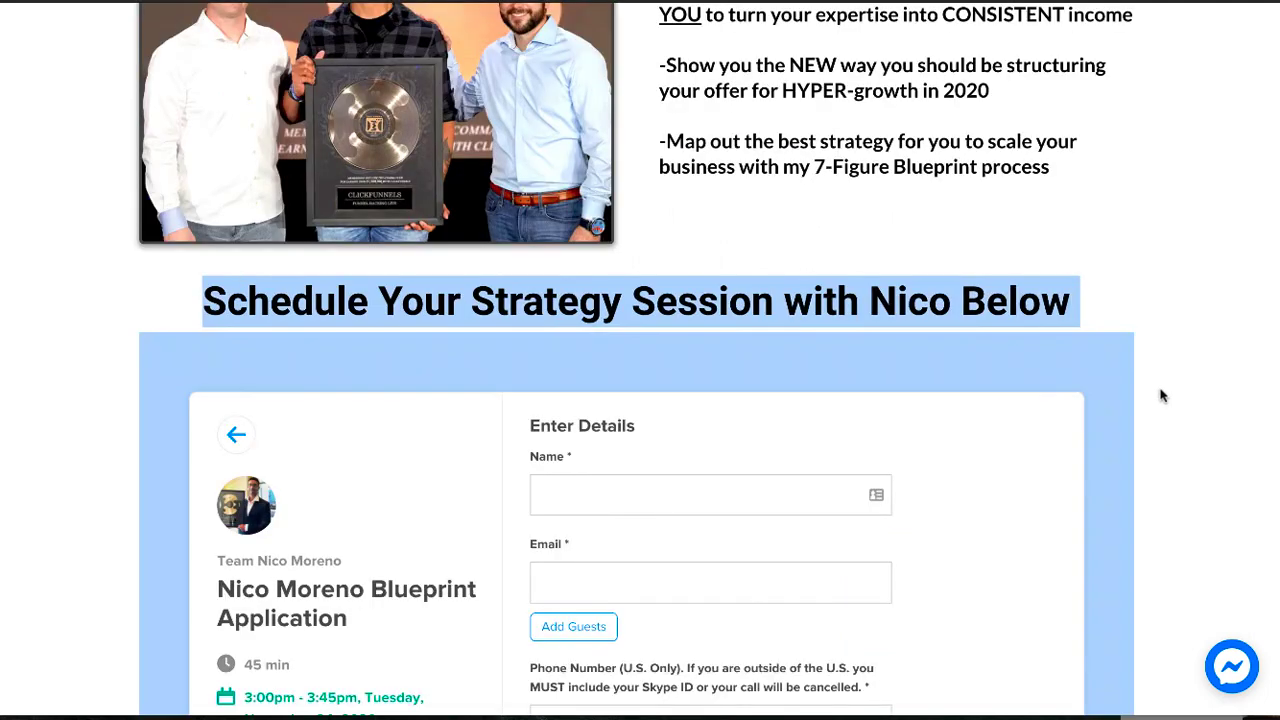
left_click_drag(1075, 338, 203, 300)
scroll(517, 457, "down", 2)
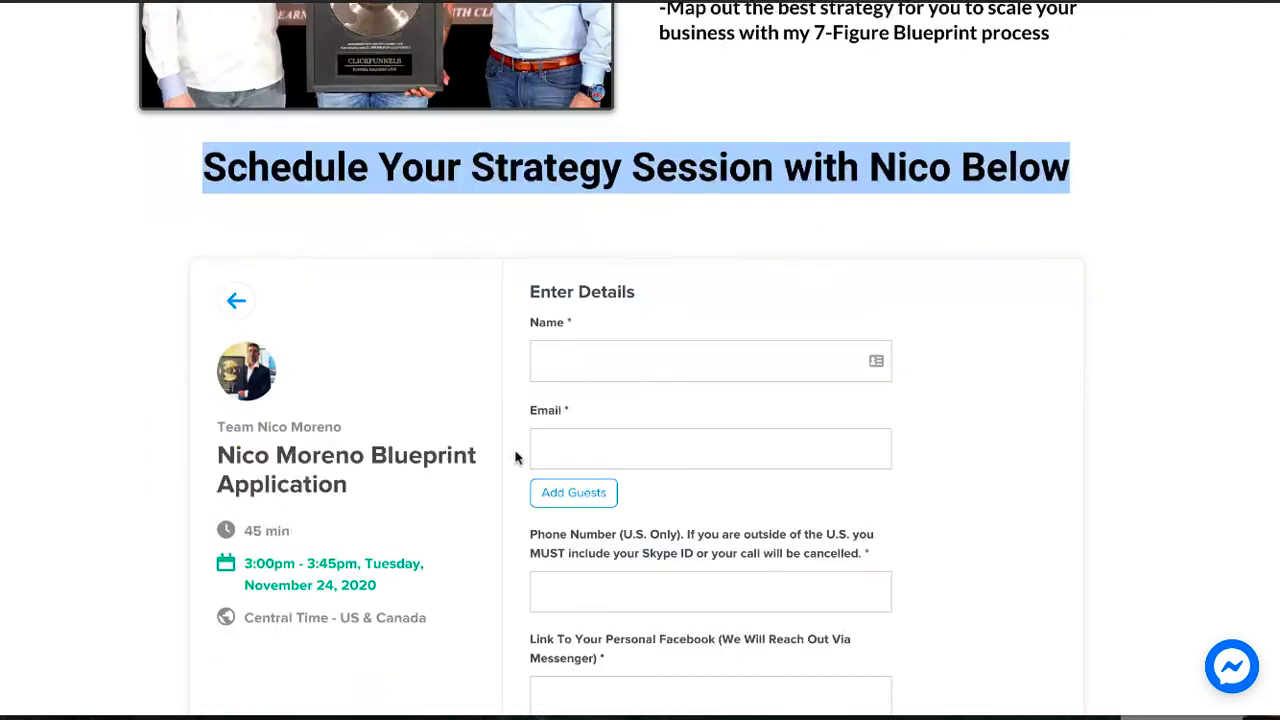
scroll(400, 480, "down", 10)
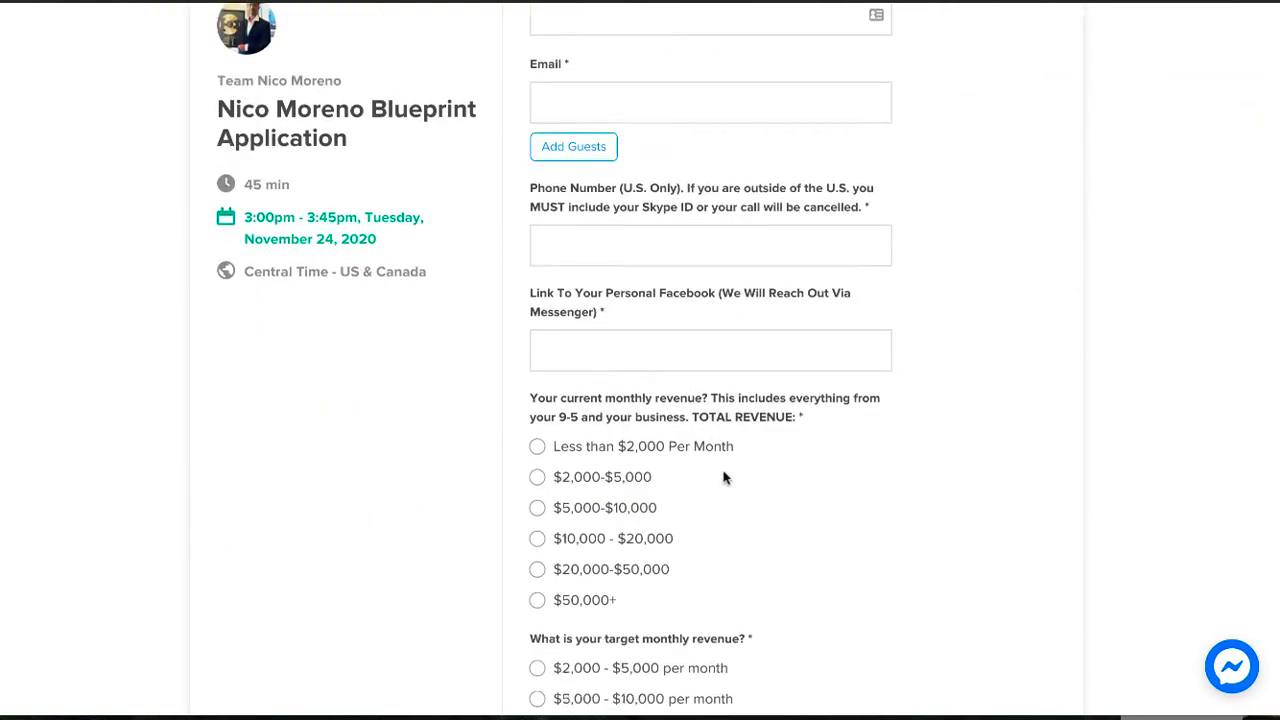
scroll(815, 493, "down", 8)
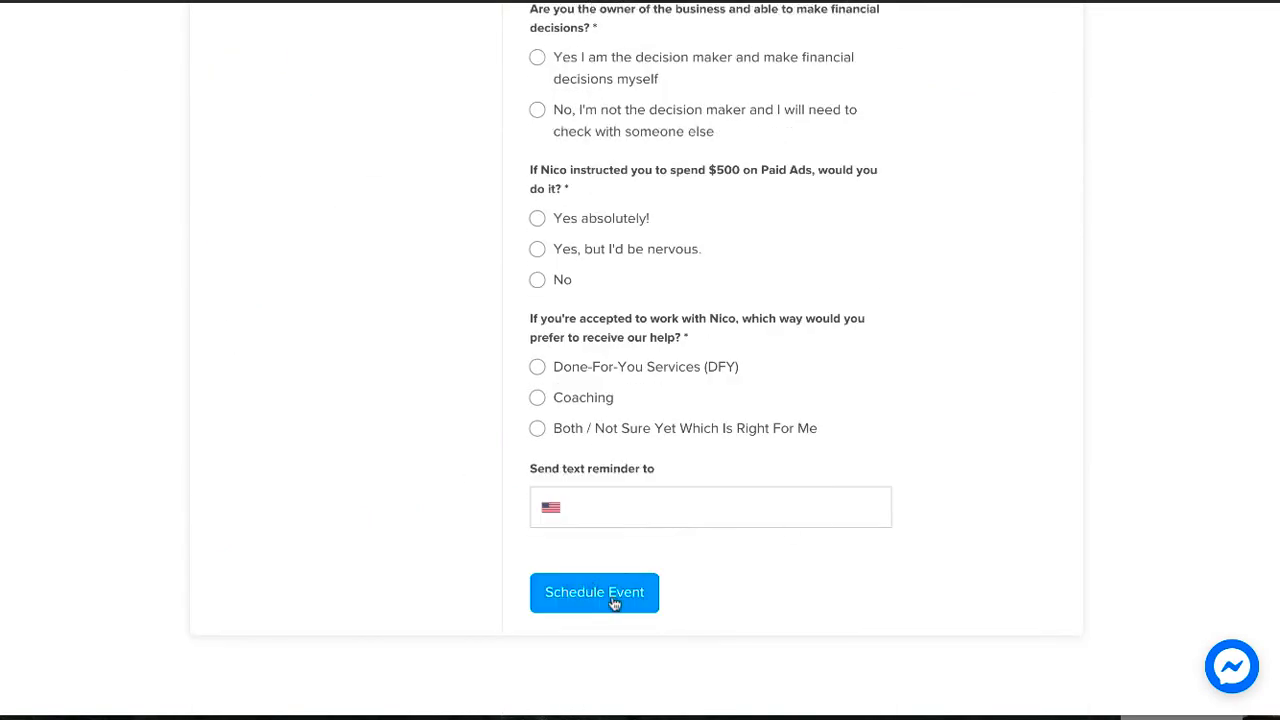